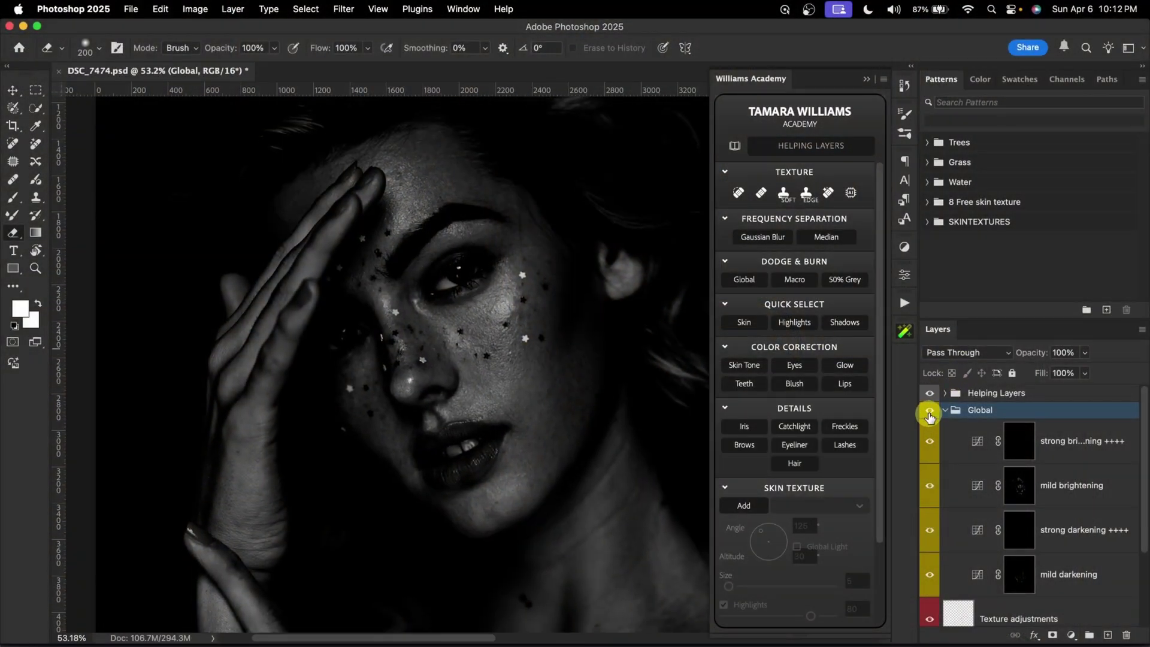
{"action": "left_click", "coordinate": [930, 412]}
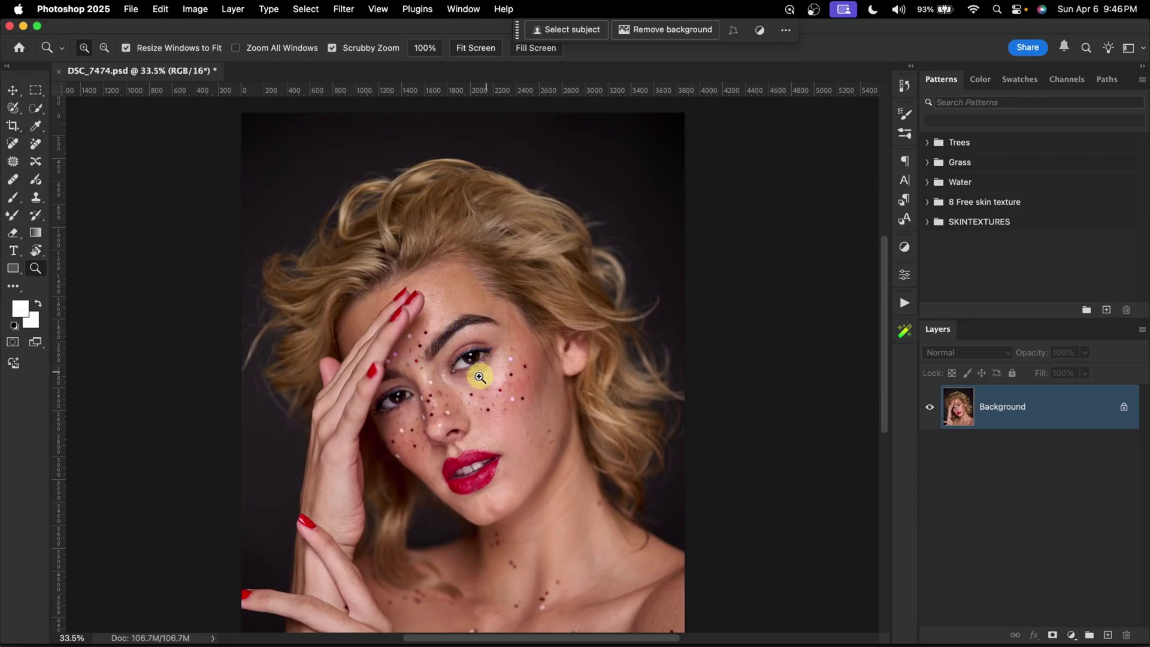
Open the Williams Academy retouching plugin next to the portrait and bring the face into close view.
{"action": "left_click_drag", "start_coordinate": [479, 376], "coordinate": [505, 375]}
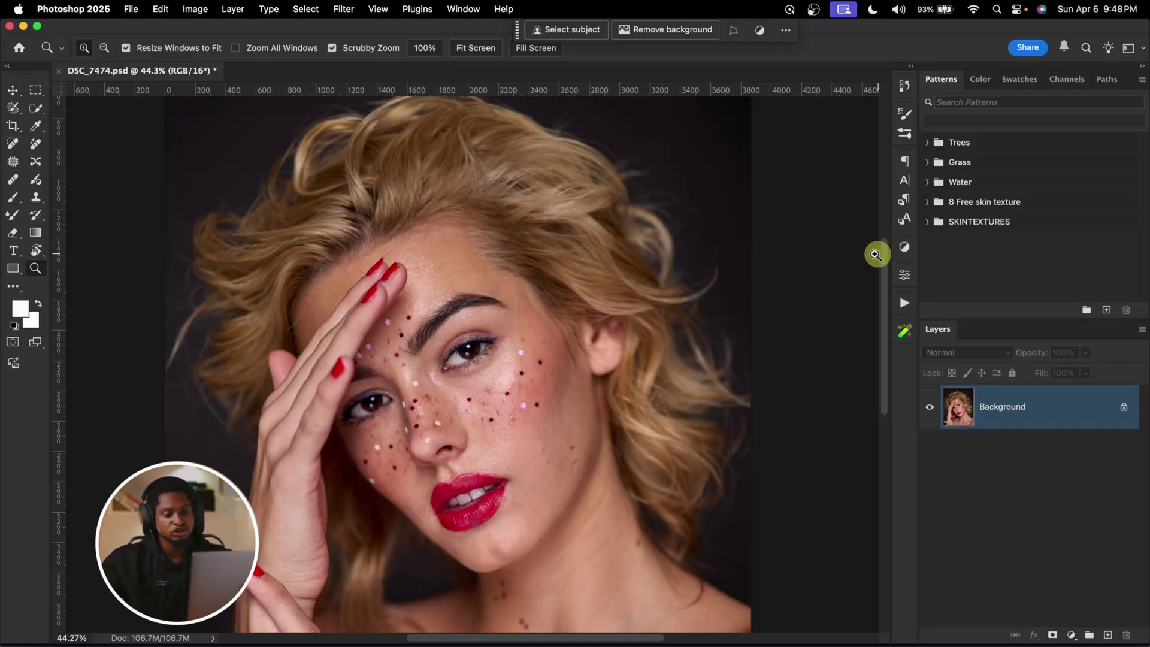
{"action": "left_click", "coordinate": [904, 331]}
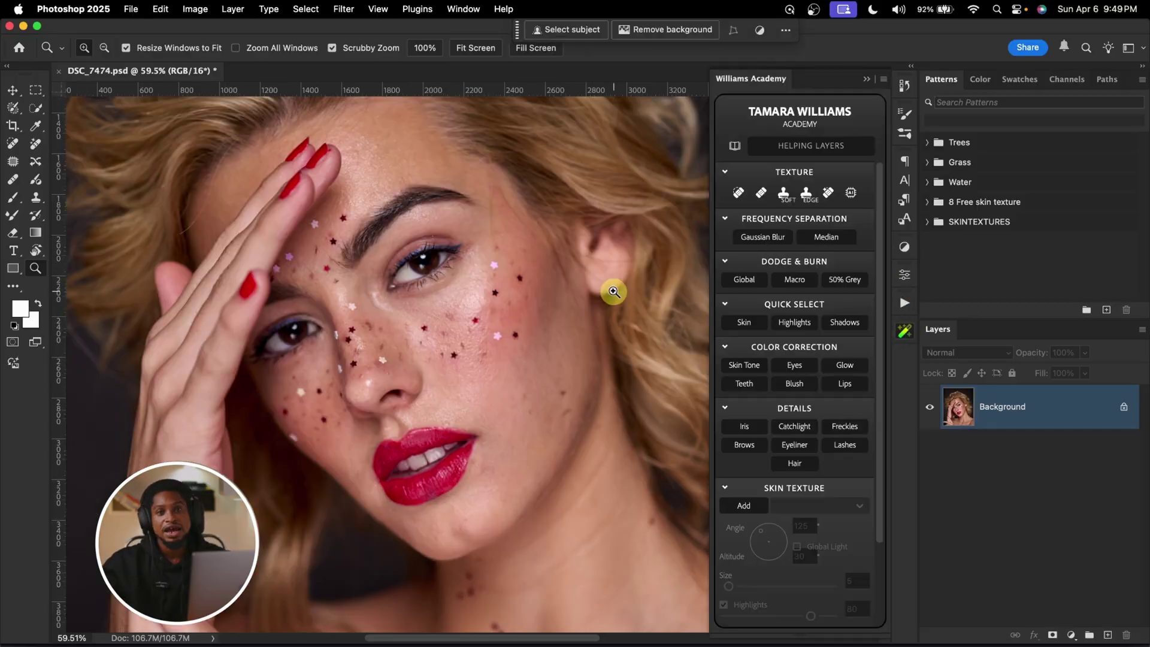
{"action": "left_click_drag", "start_coordinate": [403, 370], "coordinate": [431, 288]}
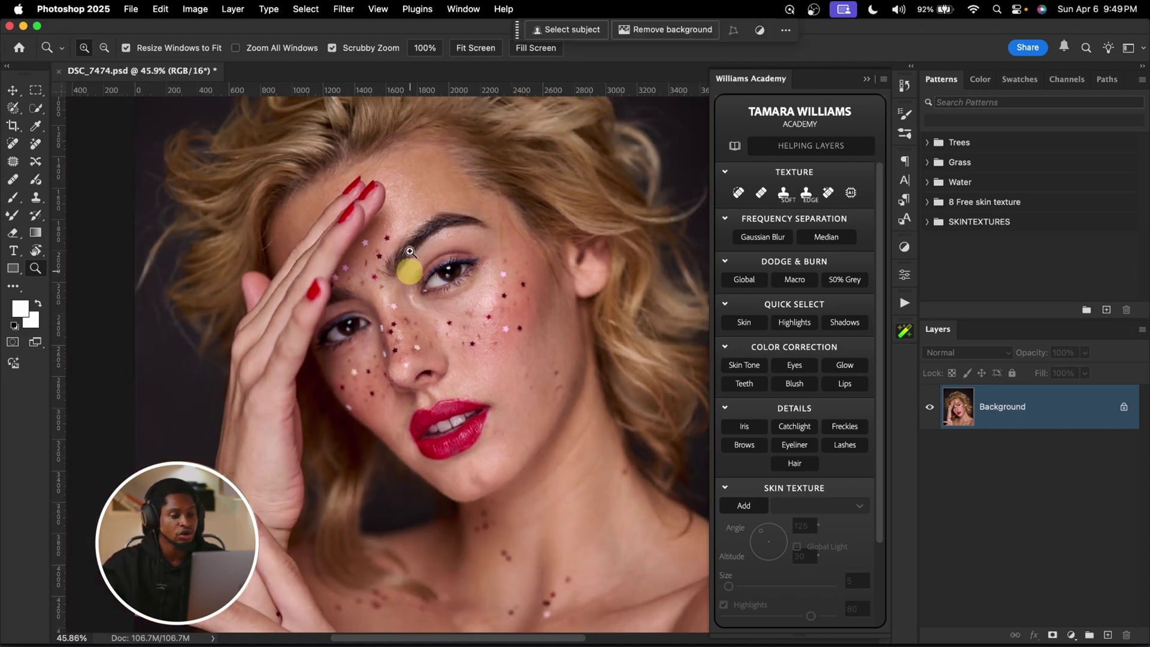
{"action": "left_click_drag", "start_coordinate": [441, 323], "coordinate": [509, 333]}
Duplicate the Background layer and add an empty Texture adjustments layer above it for the Remove tool.
{"action": "key", "text": "j"}
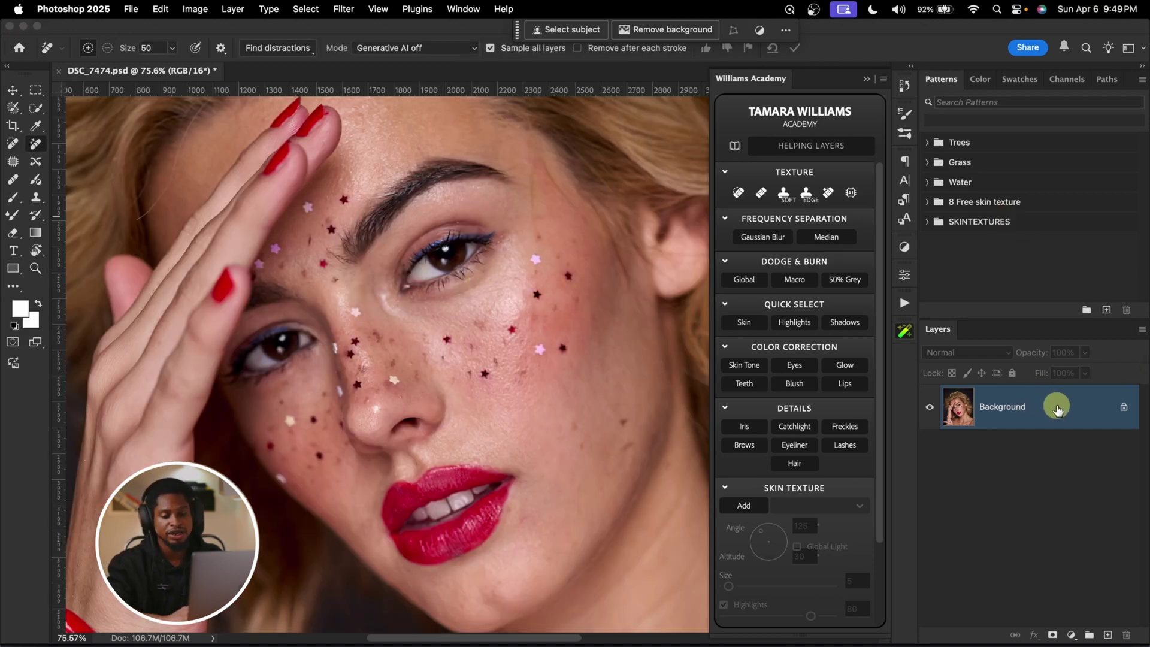
{"action": "key", "text": "super+j"}
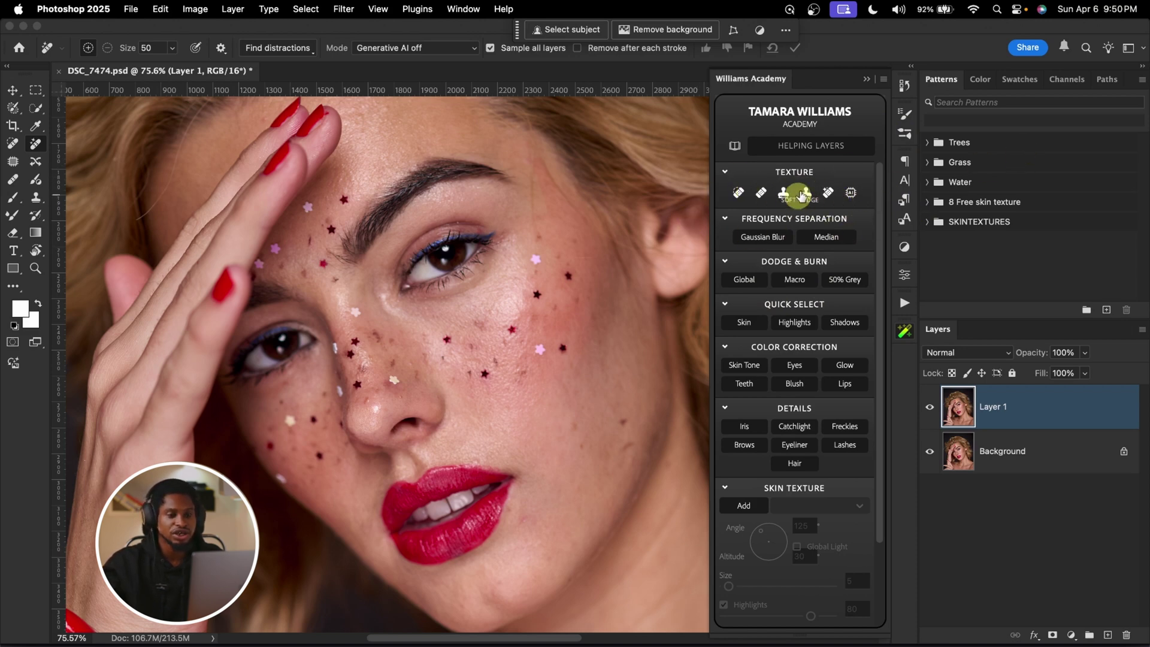
{"action": "left_click", "coordinate": [828, 193]}
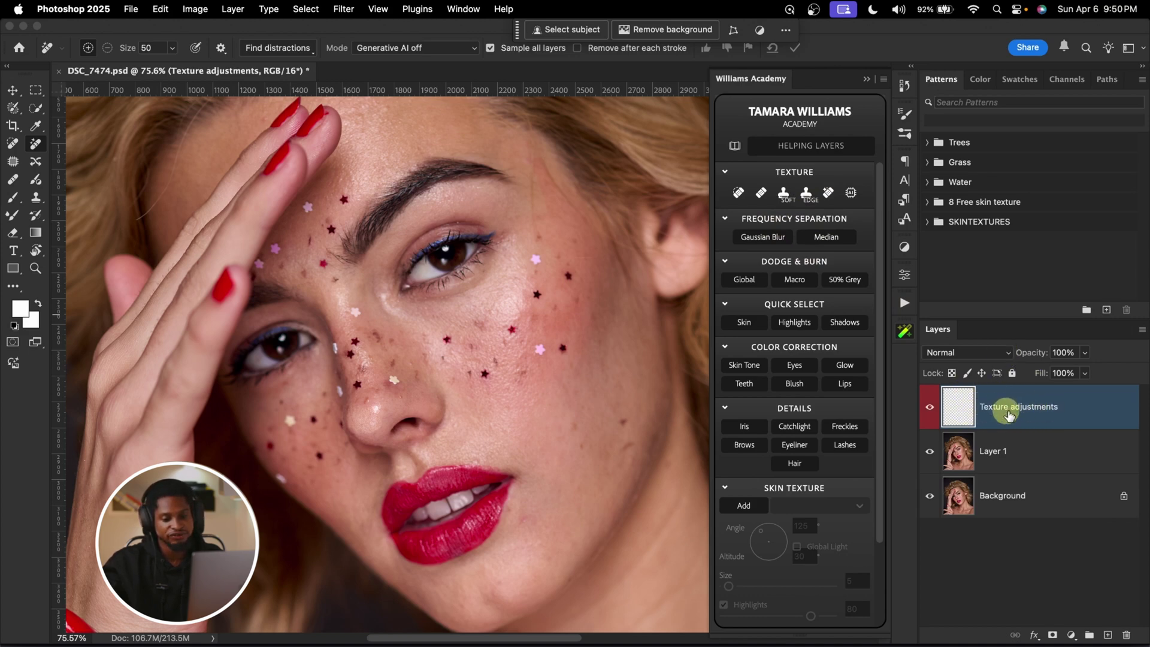
Remove the dark spots on the nose, under-eye cheek and jaw with the Remove tool at size 20, keeping the star glitter.
{"action": "key", "text": "z"}
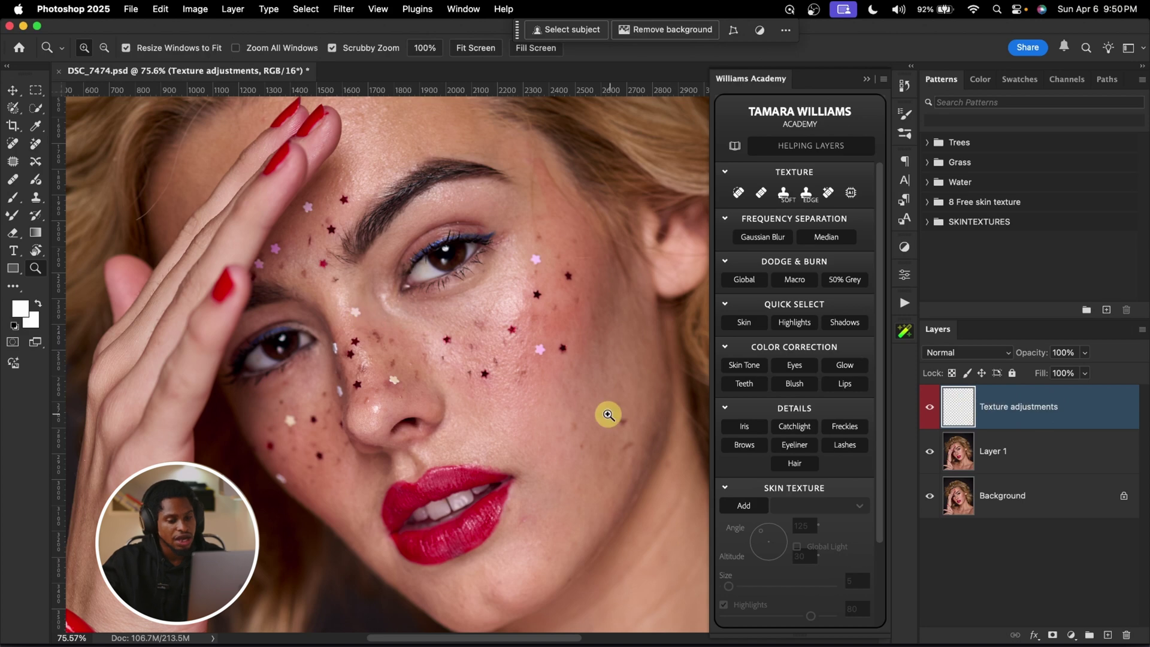
{"action": "left_click_drag", "start_coordinate": [606, 413], "coordinate": [615, 418]}
{"action": "key", "text": "j"}
{"action": "left_click_drag", "start_coordinate": [513, 321], "coordinate": [385, 290]}
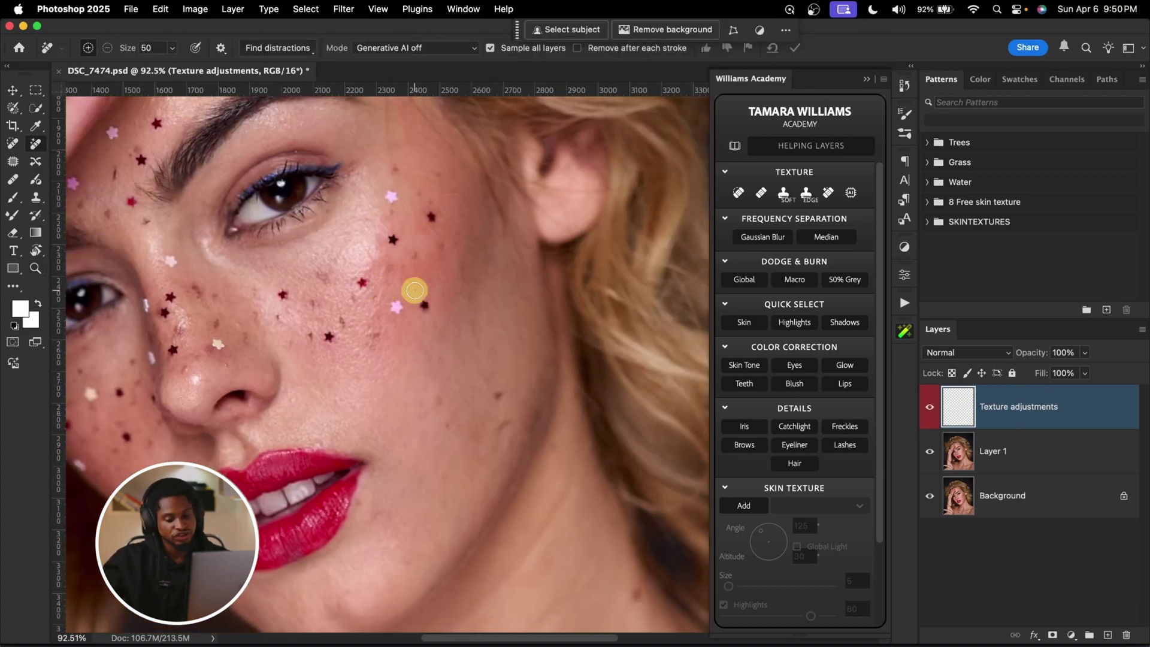
{"action": "key", "text": "bracketleft"}
{"action": "left_click", "coordinate": [501, 396]}
{"action": "left_click_drag", "start_coordinate": [494, 430], "coordinate": [516, 413]}
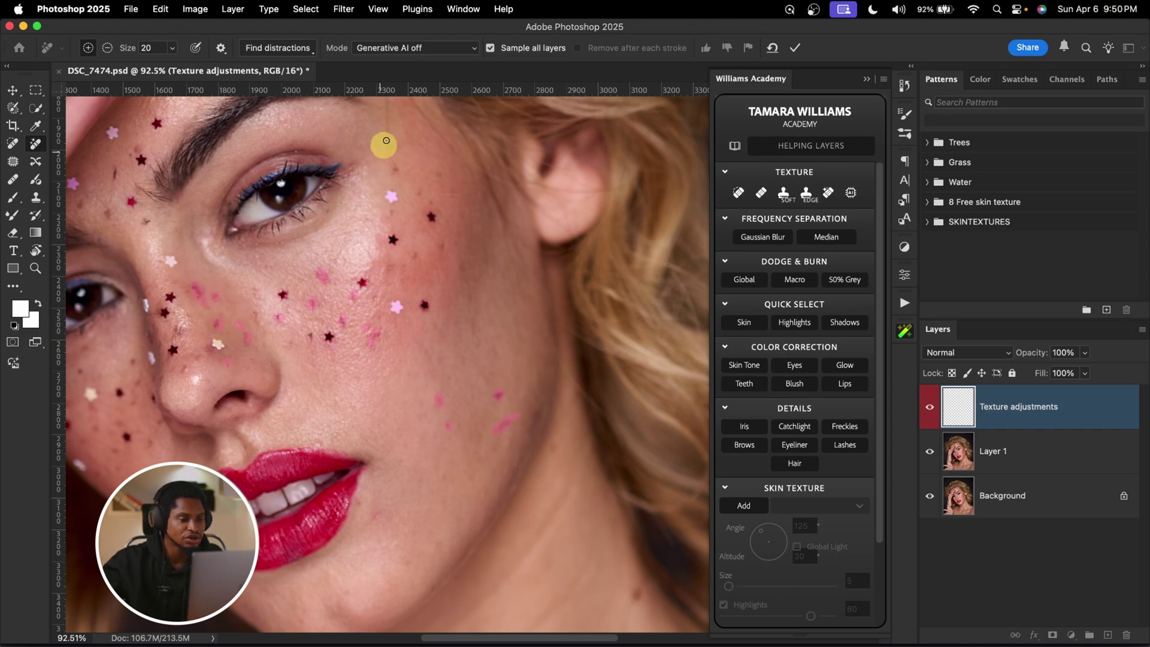
{"action": "left_click", "coordinate": [800, 47]}
Compare the face with and without the Texture adjustments layer.
{"action": "key", "text": "z"}
{"action": "mouse_move", "coordinate": [532, 393]}
{"action": "left_mouse_down"}
{"action": "mouse_move", "coordinate": [488, 377]}
{"action": "mouse_move", "coordinate": [490, 431]}
{"action": "mouse_move", "coordinate": [455, 431]}
{"action": "left_mouse_up"}
{"action": "left_click", "coordinate": [930, 407]}
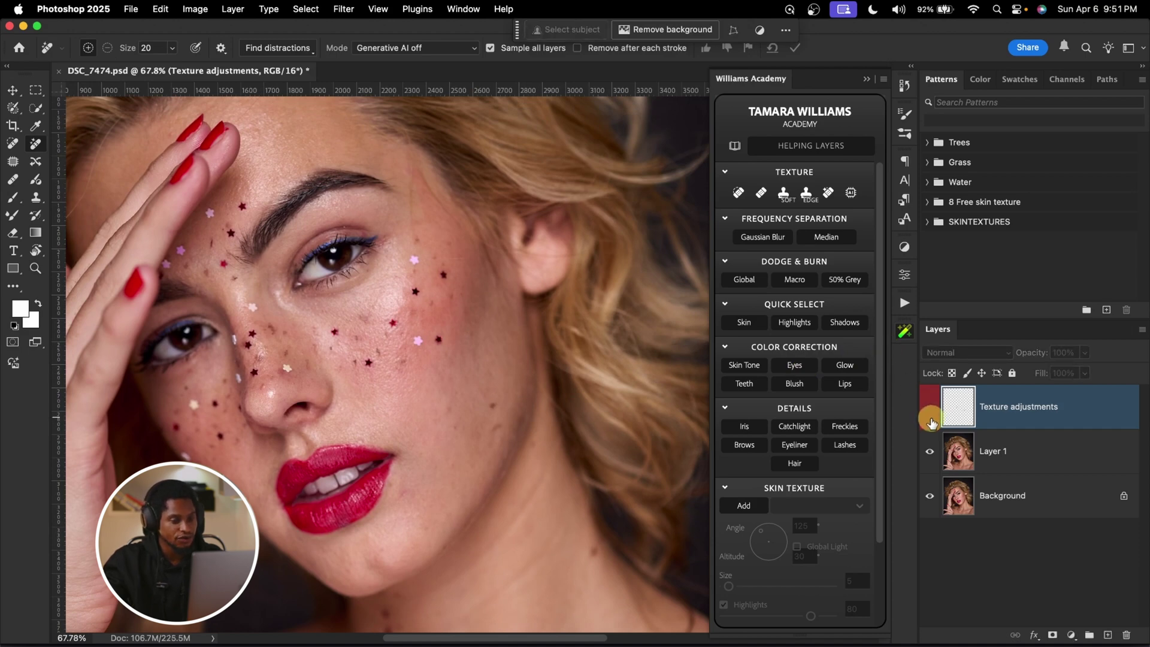
Remove the blemishes between the eyebrows and on the cheek nearest the hand with the Remove tool, leaving the glitter stars.
{"action": "scroll", "coordinate": [439, 336], "scroll_direction": "left", "scroll_amount": 3}
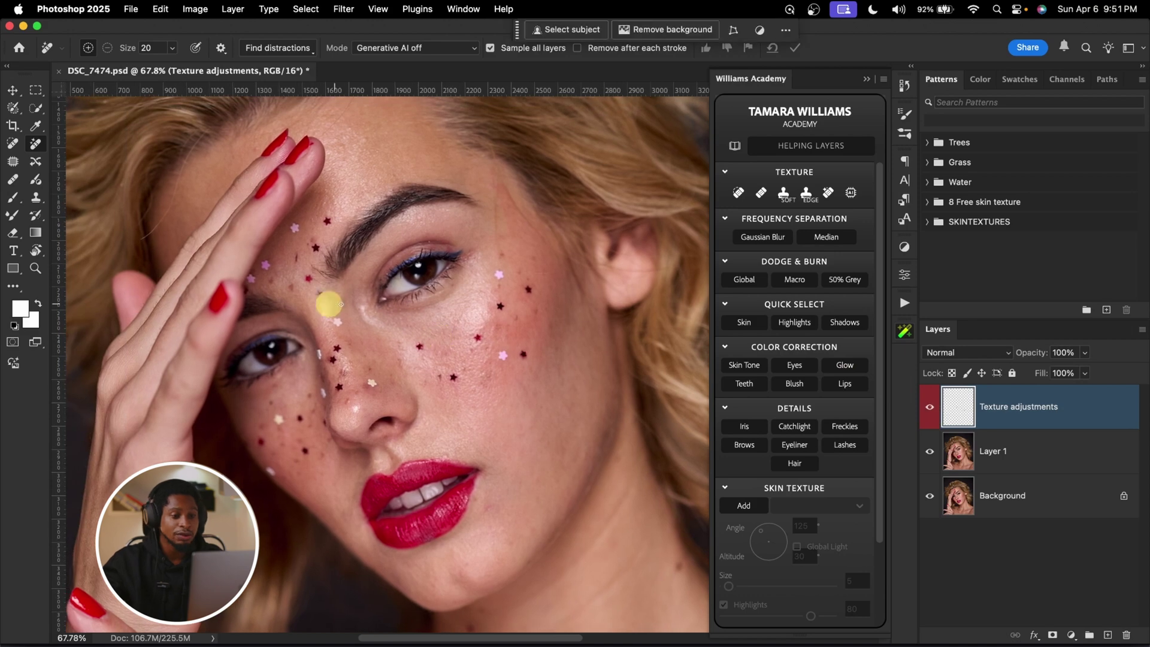
{"action": "key", "text": "z"}
{"action": "scroll", "coordinate": [403, 330], "scroll_direction": "up", "scroll_amount": 2}
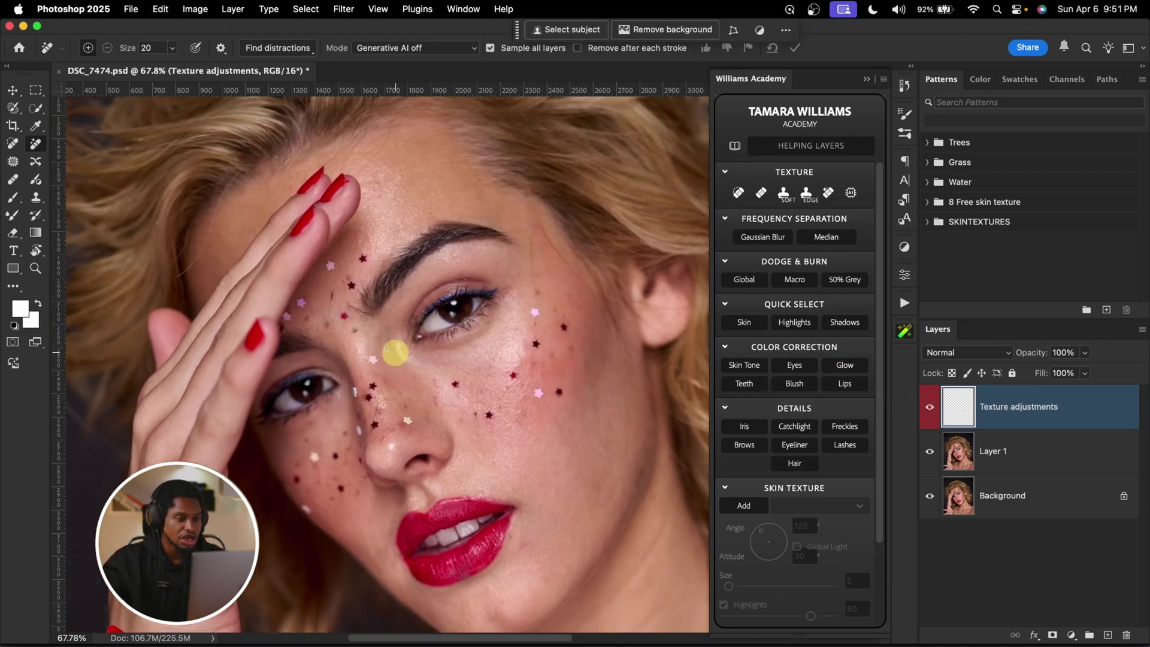
{"action": "scroll", "coordinate": [354, 330], "scroll_direction": "up", "scroll_amount": 2}
{"action": "key", "text": "j"}
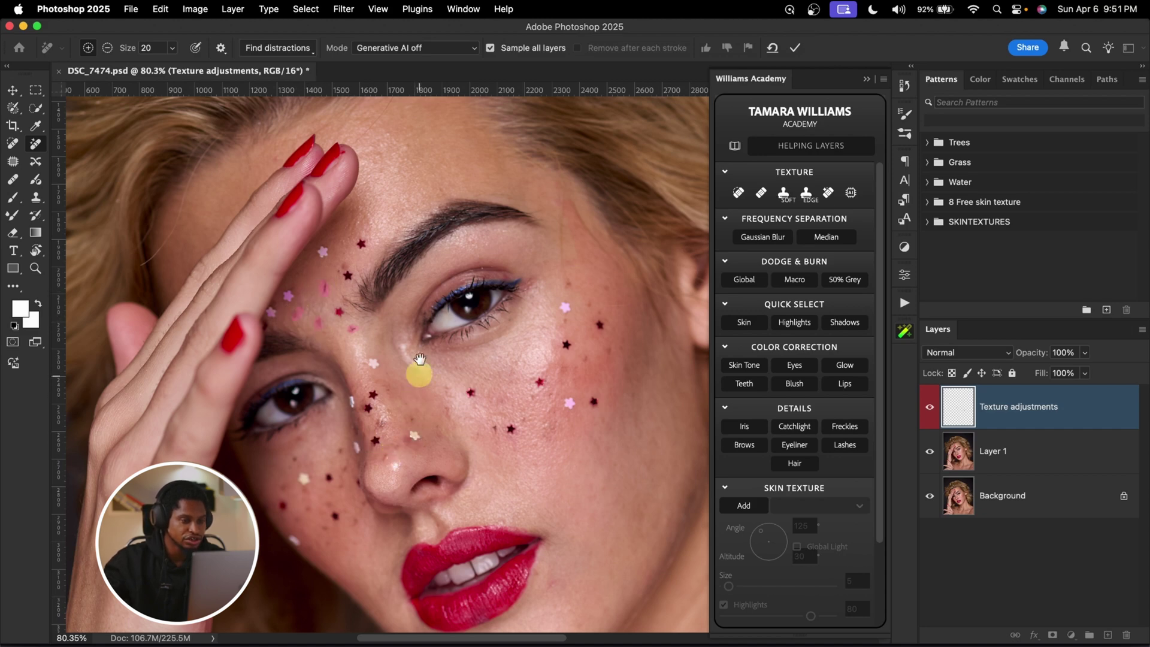
{"action": "scroll", "coordinate": [416, 392], "scroll_direction": "down", "scroll_amount": 3}
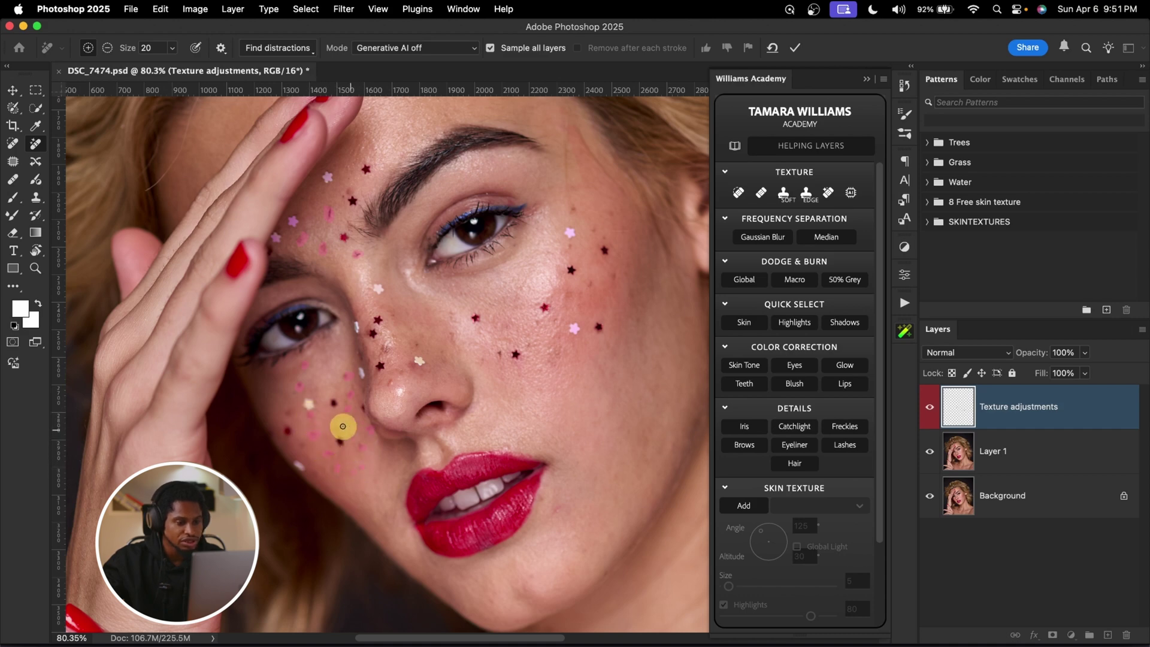
{"action": "left_click_drag", "start_coordinate": [496, 326], "coordinate": [493, 378]}
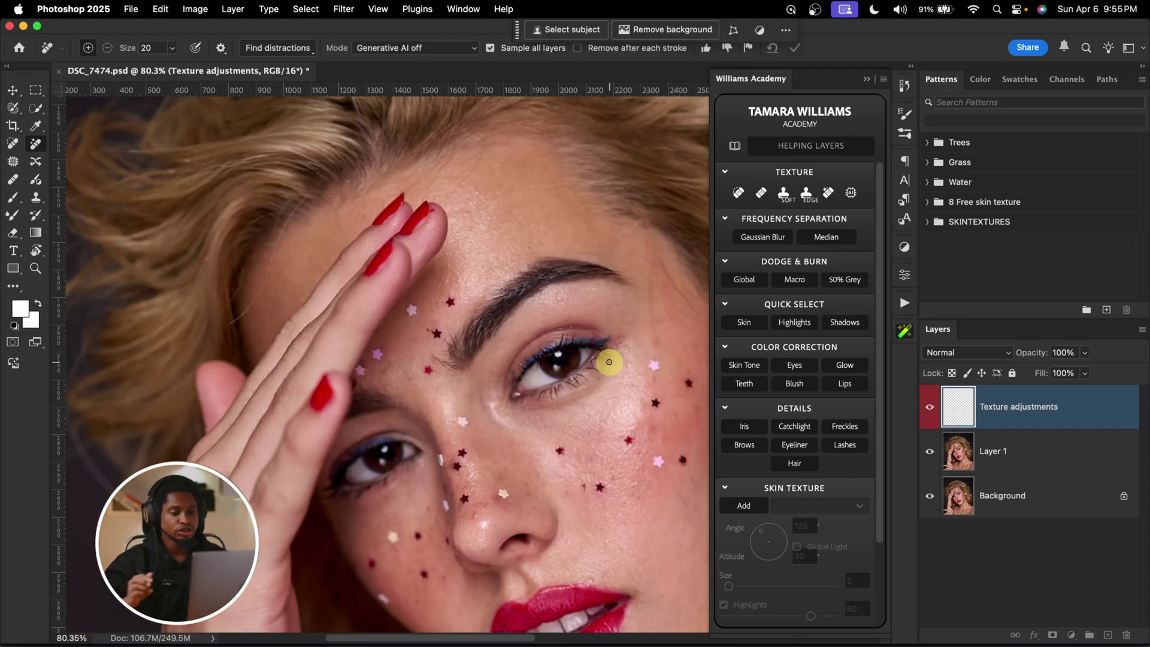
Toggle the Texture adjustments layer off and on to check the skin cleanup across the whole face.
{"action": "key", "text": "z"}
{"action": "left_click_drag", "start_coordinate": [475, 380], "coordinate": [516, 334]}
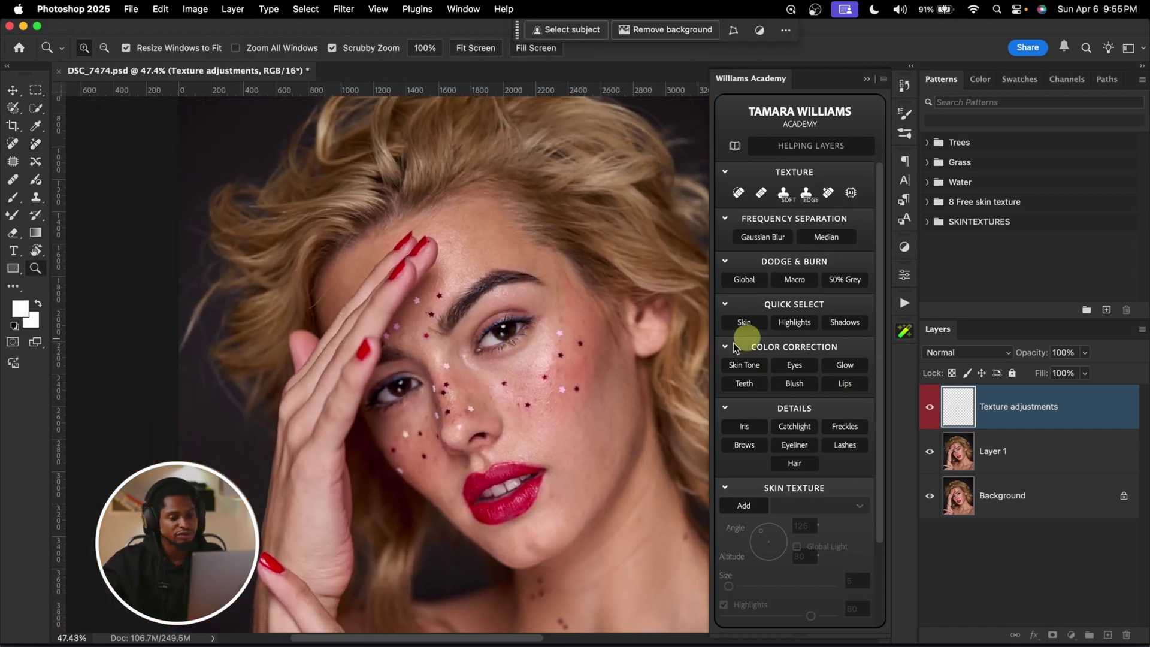
{"action": "left_click", "coordinate": [929, 410]}
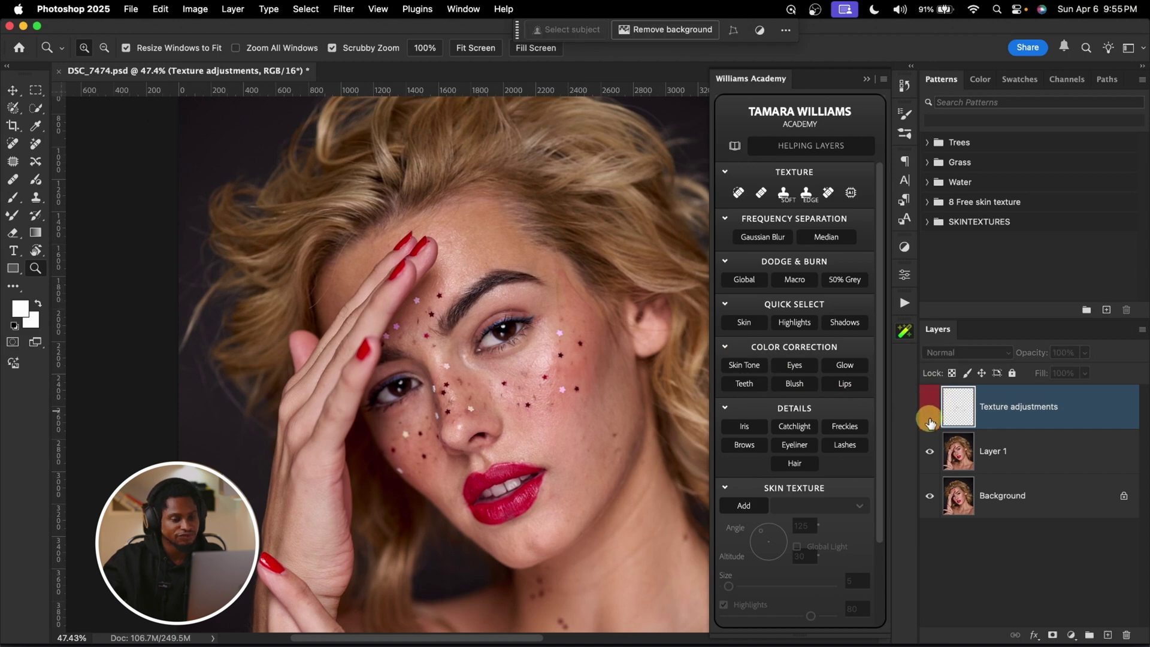
{"action": "left_click", "coordinate": [930, 419]}
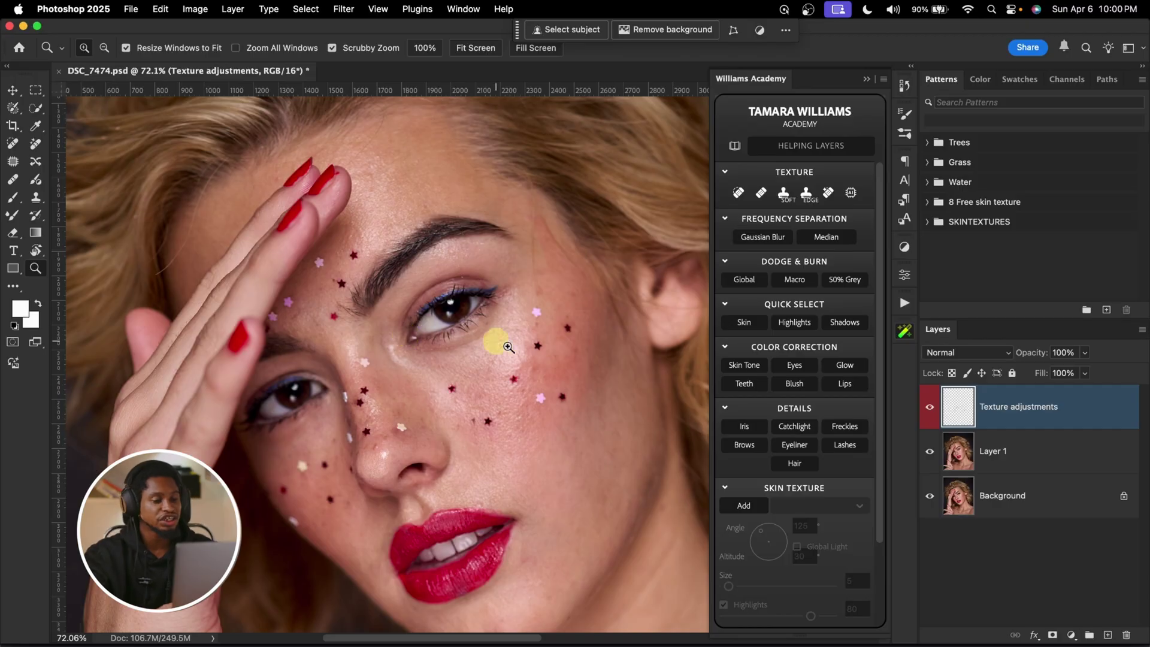
Add the Helping Layers group and show its D&B Help and D&B Help B/W layers.
{"action": "left_click_drag", "start_coordinate": [495, 333], "coordinate": [491, 362]}
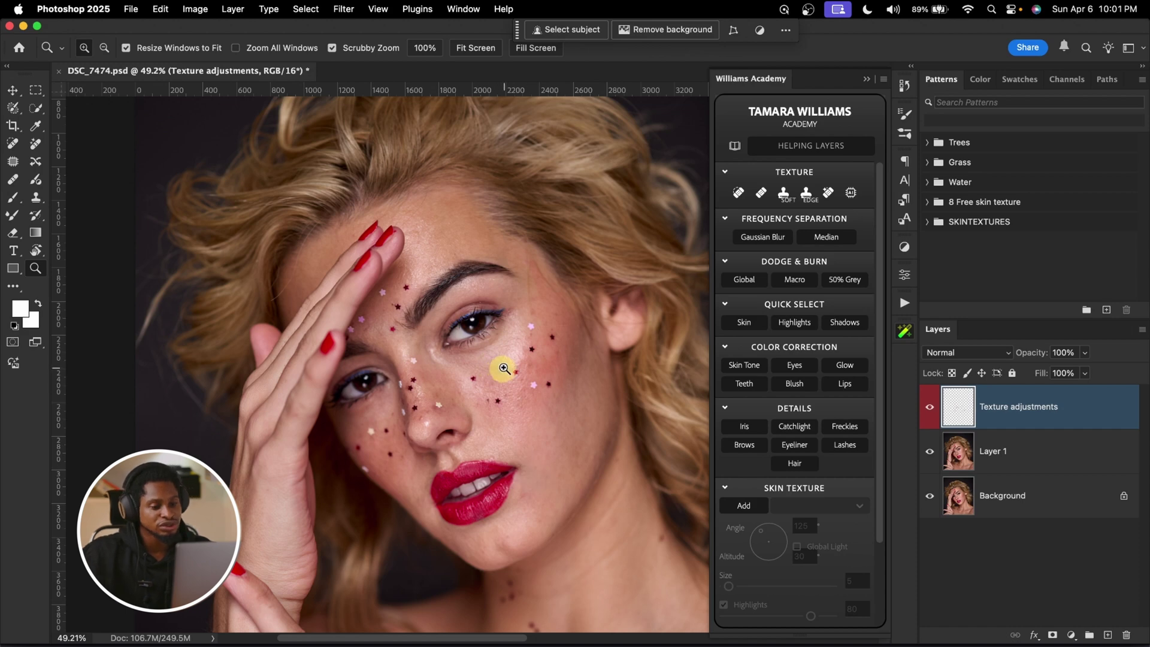
{"action": "scroll", "coordinate": [501, 367], "scroll_direction": "down", "scroll_amount": 1}
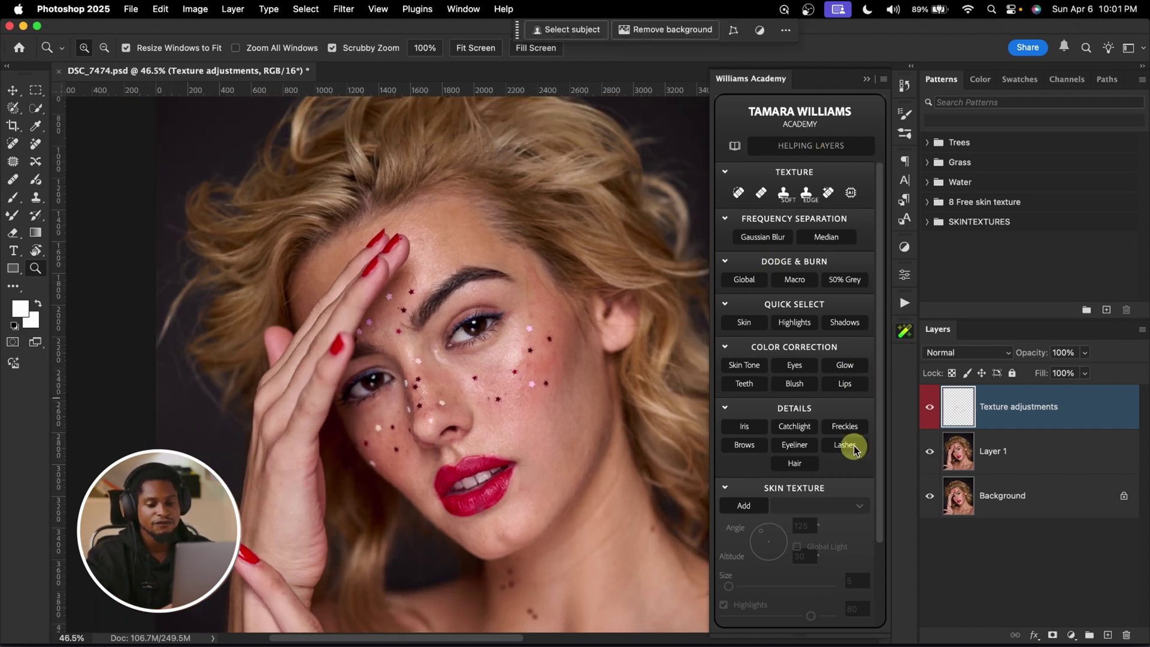
{"action": "left_click", "coordinate": [811, 147]}
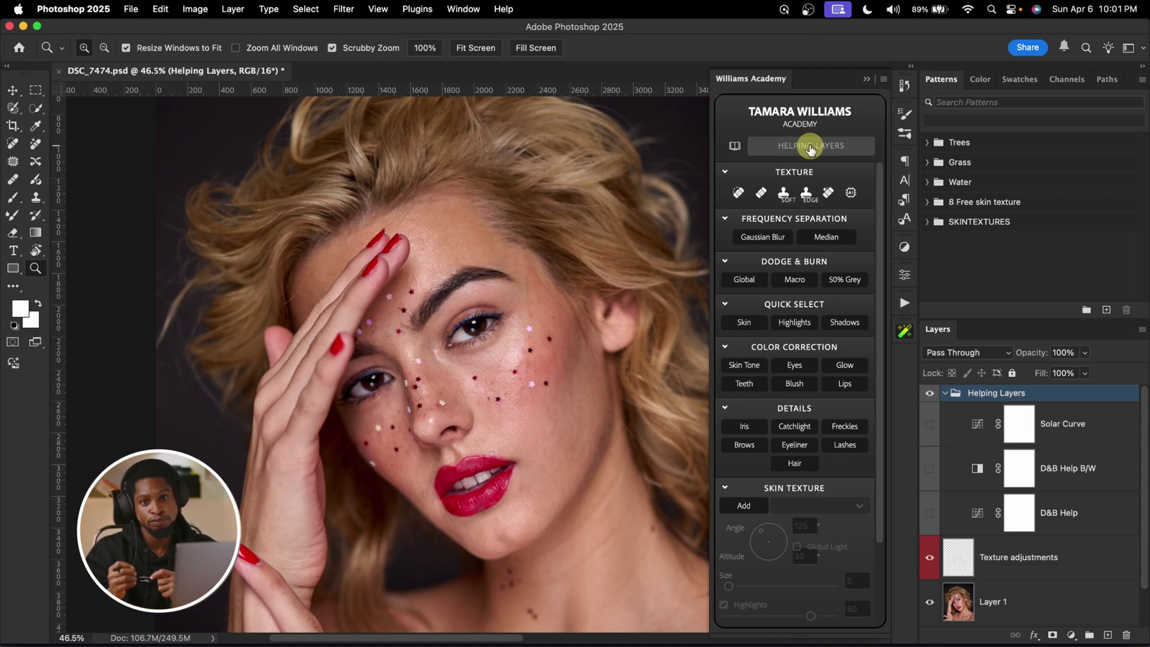
{"action": "left_click", "coordinate": [929, 513]}
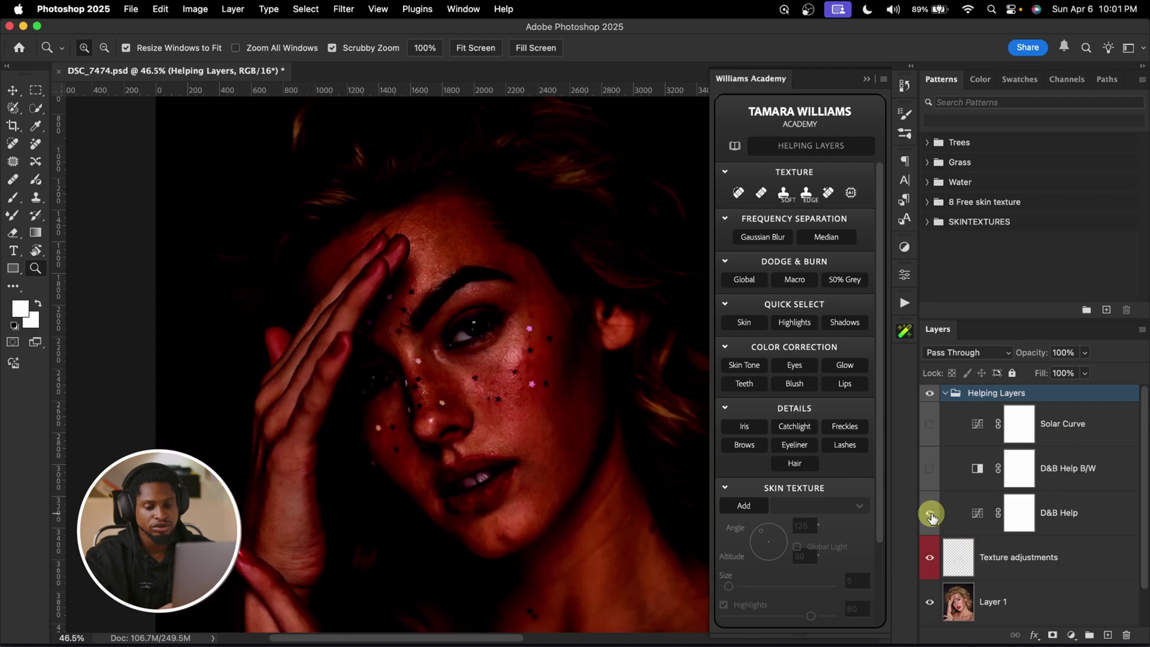
{"action": "left_click", "coordinate": [929, 470]}
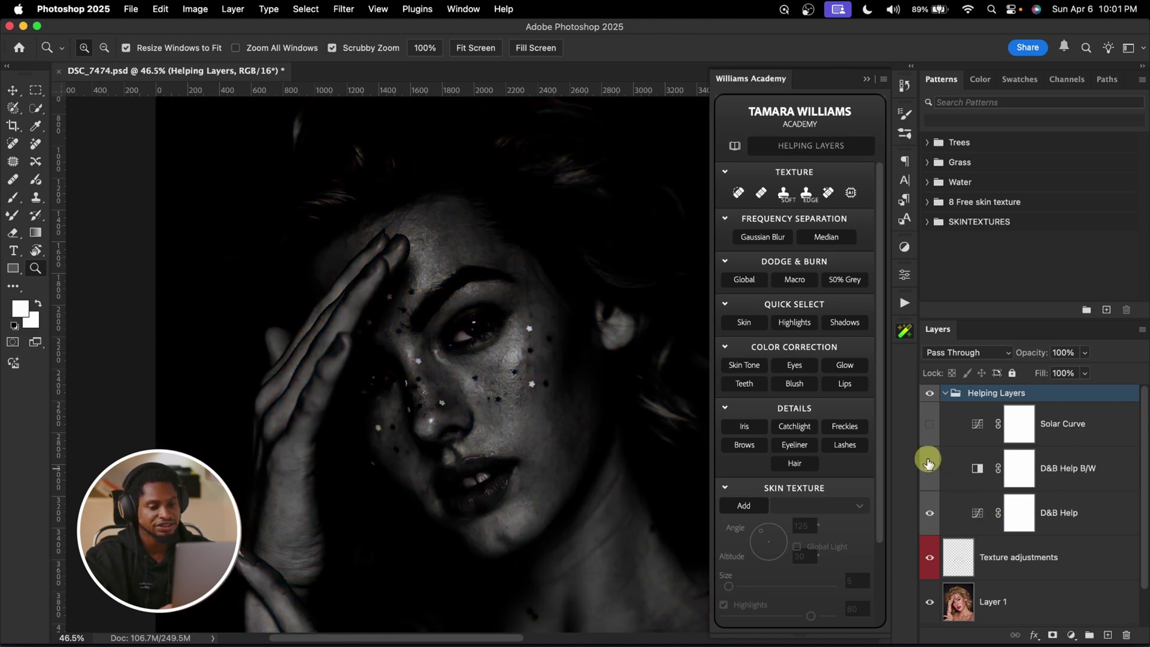
Outline the patches under the eye and above the eyebrow in white on a new layer, and delete that layer.
{"action": "left_click_drag", "start_coordinate": [509, 318], "coordinate": [547, 303]}
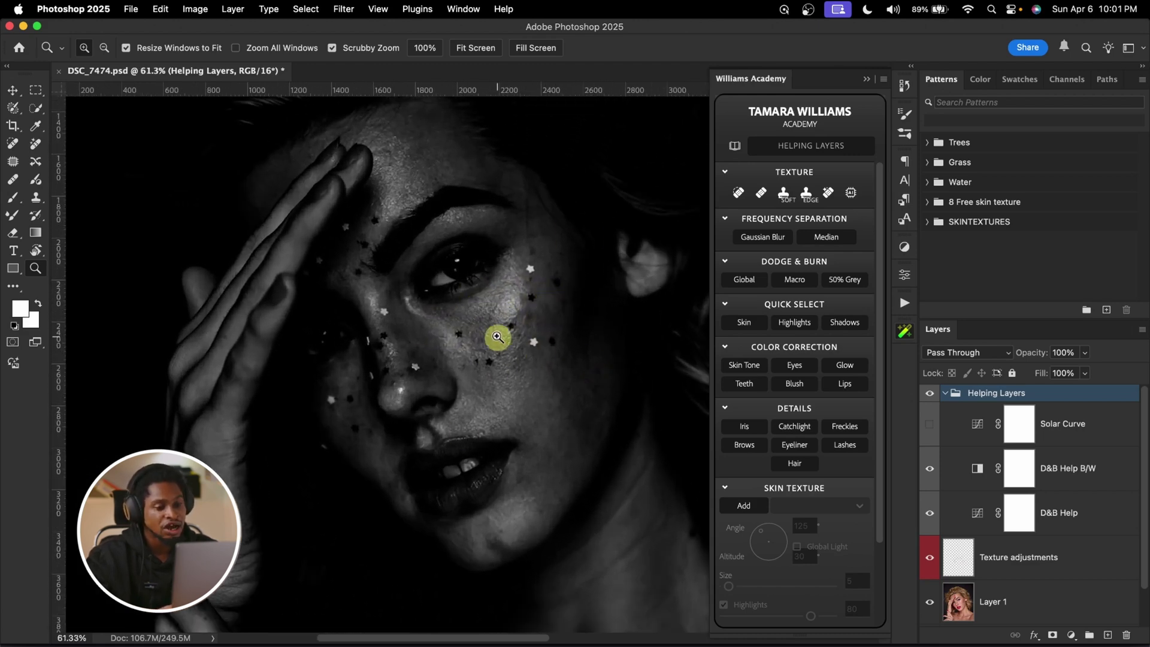
{"action": "scroll", "coordinate": [506, 256], "scroll_direction": "right", "scroll_amount": 2}
{"action": "scroll", "coordinate": [506, 257], "scroll_direction": "up", "scroll_amount": 2}
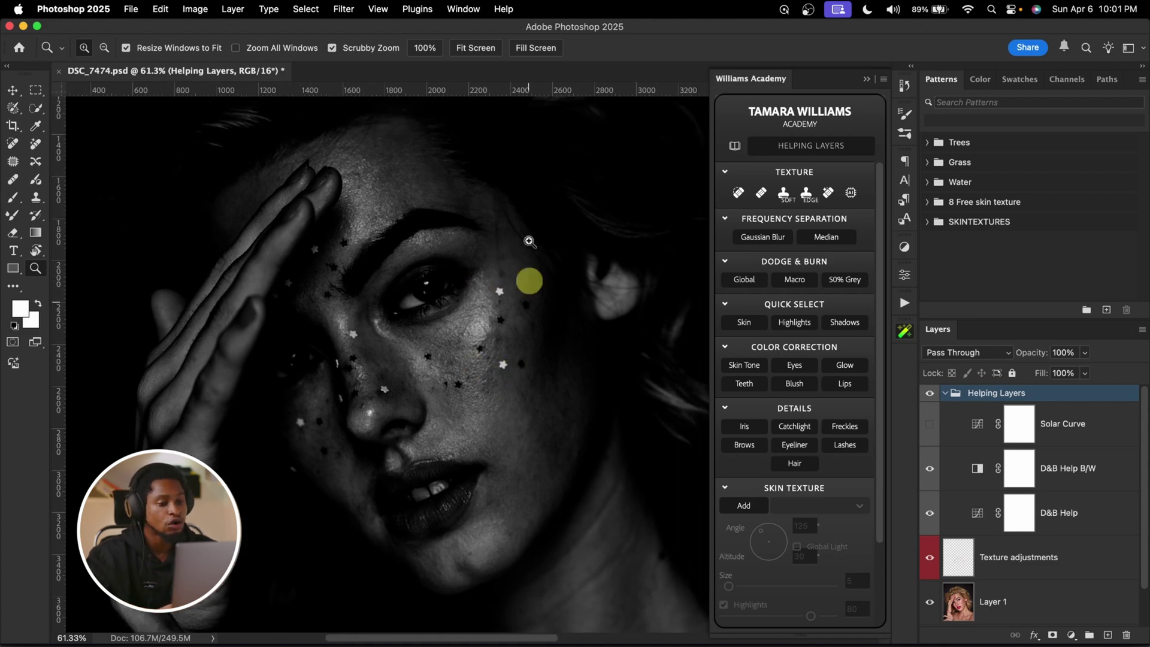
{"action": "key", "text": "super+shift+alt+n"}
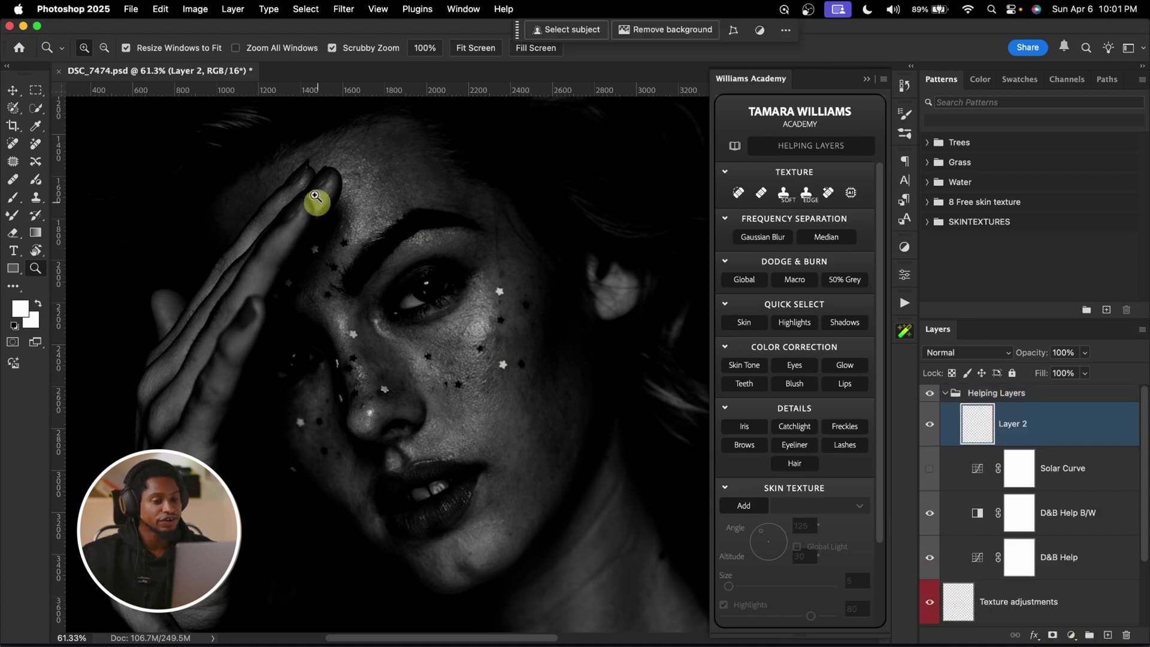
{"action": "left_click", "coordinate": [13, 198]}
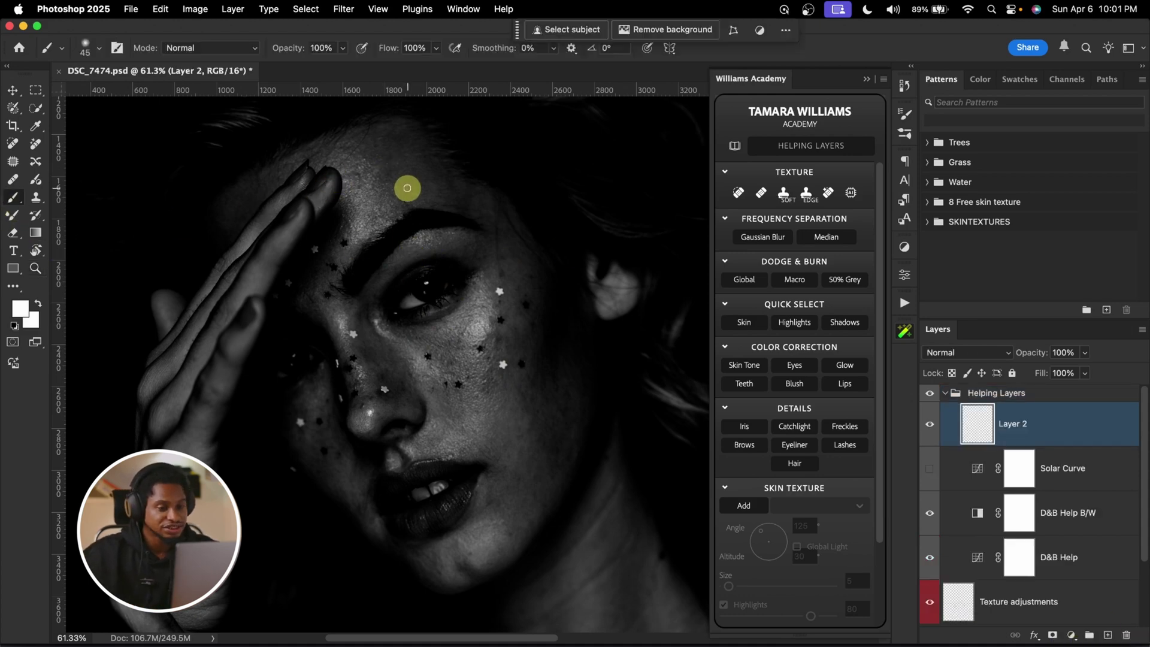
{"action": "mouse_move", "coordinate": [415, 333]}
{"action": "left_mouse_down"}
{"action": "mouse_move", "coordinate": [453, 320]}
{"action": "mouse_move", "coordinate": [477, 328]}
{"action": "mouse_move", "coordinate": [452, 375]}
{"action": "mouse_move", "coordinate": [412, 350]}
{"action": "mouse_move", "coordinate": [409, 331]}
{"action": "left_mouse_up"}
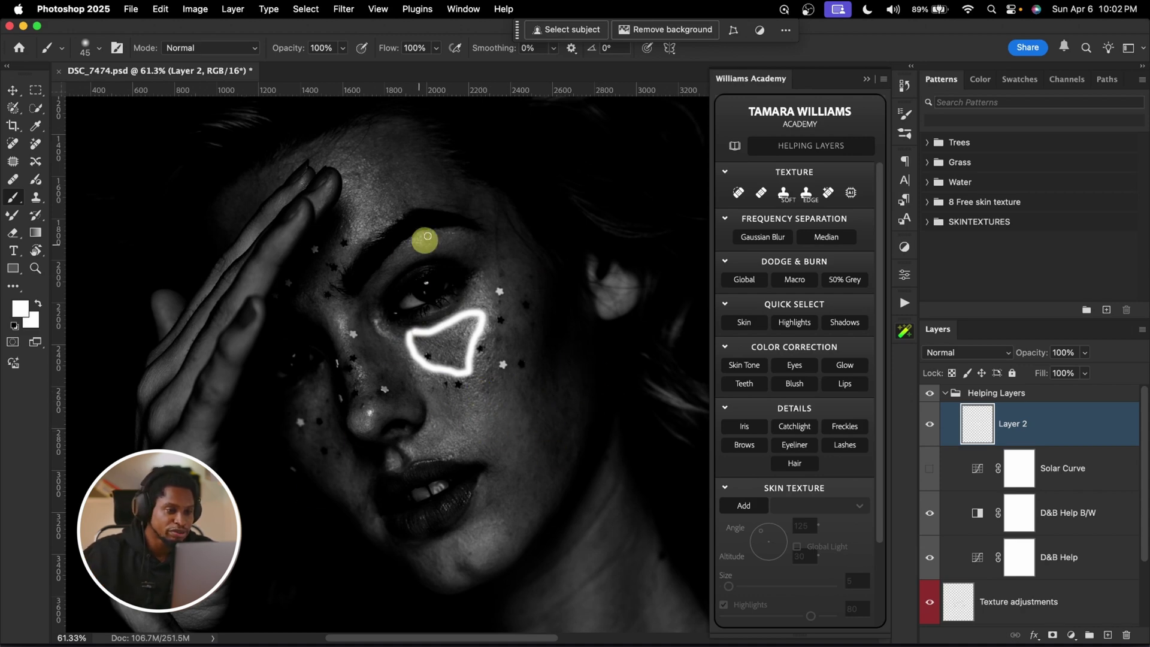
{"action": "mouse_move", "coordinate": [409, 191]}
{"action": "left_mouse_down"}
{"action": "mouse_move", "coordinate": [434, 212]}
{"action": "mouse_move", "coordinate": [456, 203]}
{"action": "mouse_move", "coordinate": [415, 188]}
{"action": "left_mouse_up"}
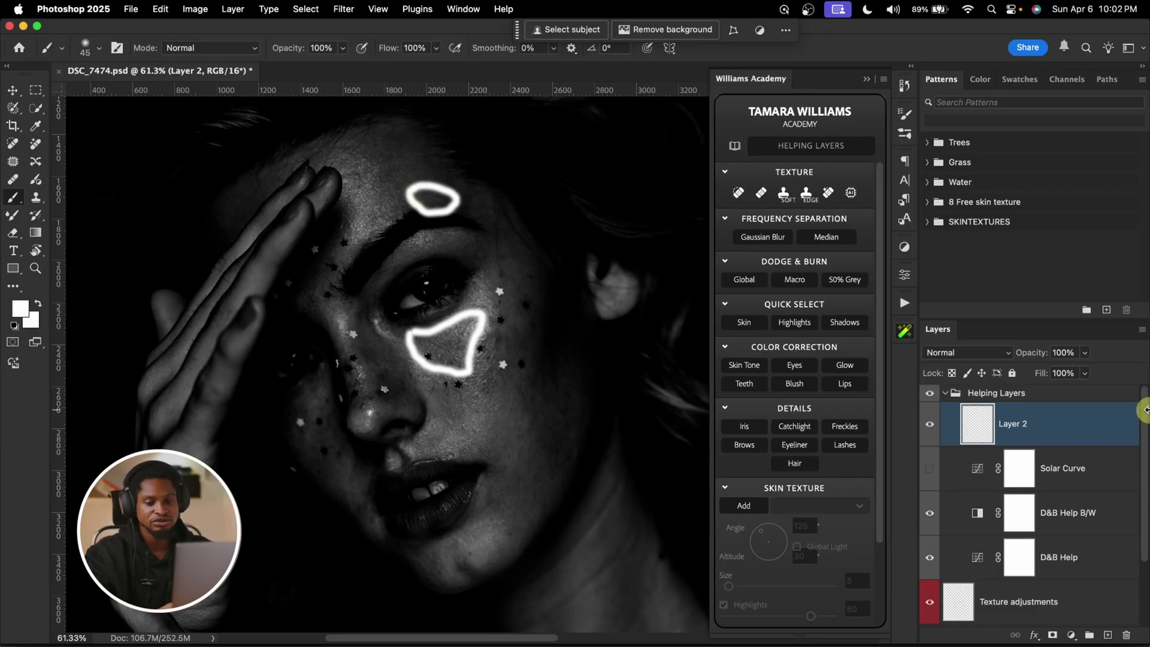
{"action": "key", "text": "Delete"}
Add the Global dodge and burn group above the Texture adjustments layer and select the mask of its mild brightening layer.
{"action": "left_click", "coordinate": [758, 318]}
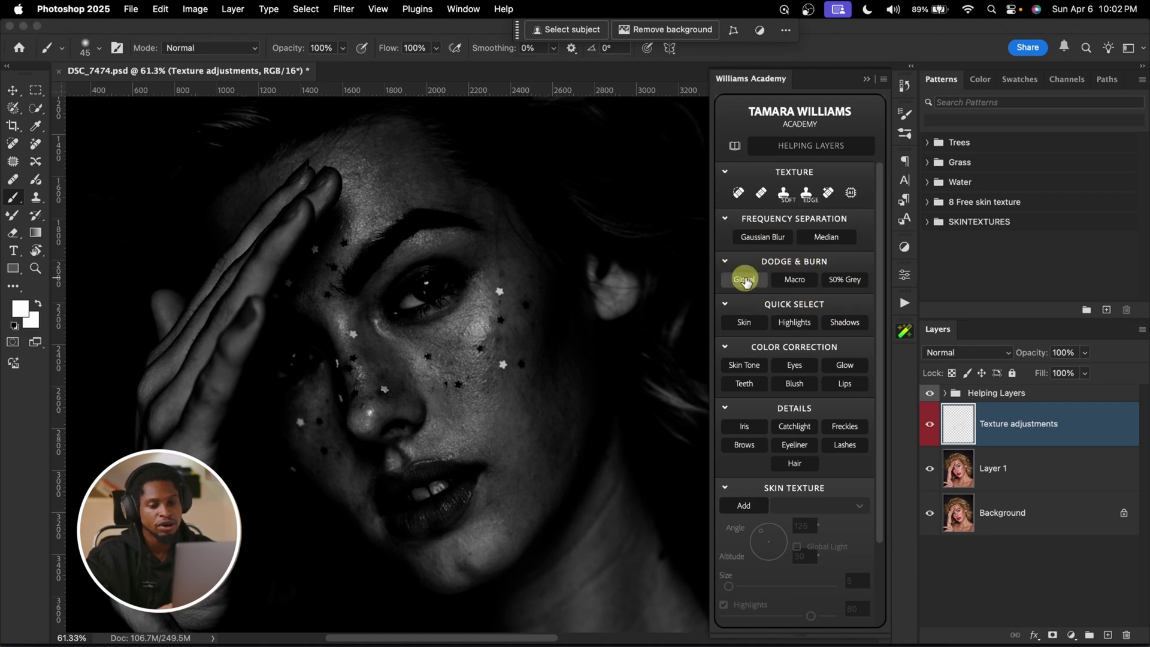
{"action": "left_click", "coordinate": [744, 279]}
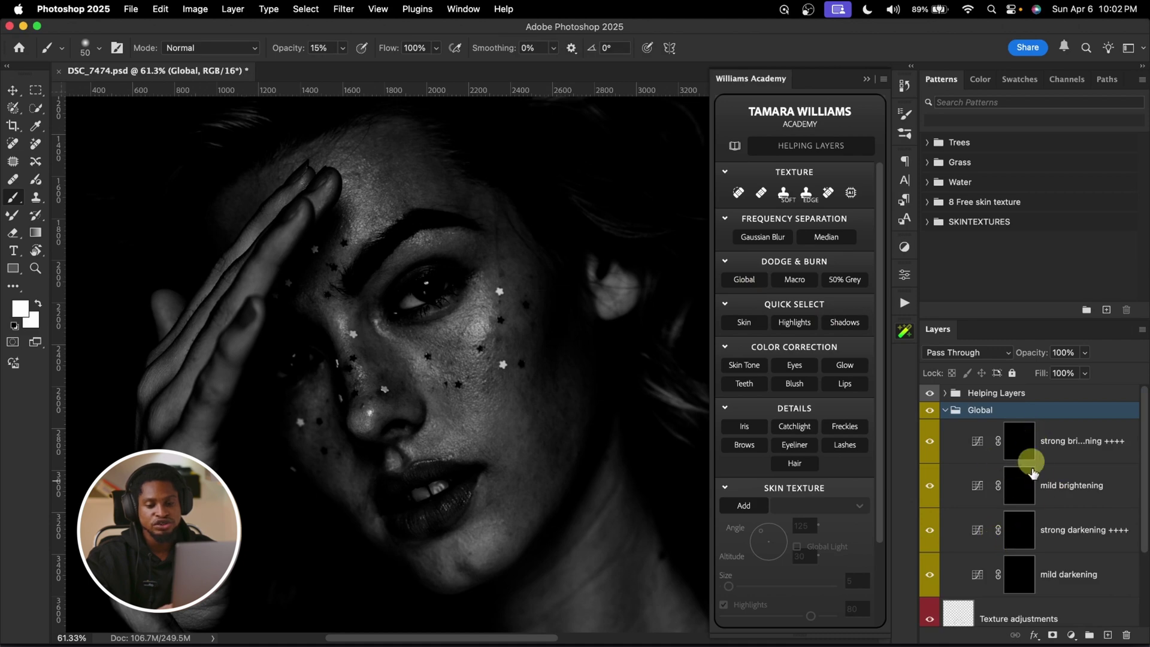
{"action": "left_click", "coordinate": [1096, 575]}
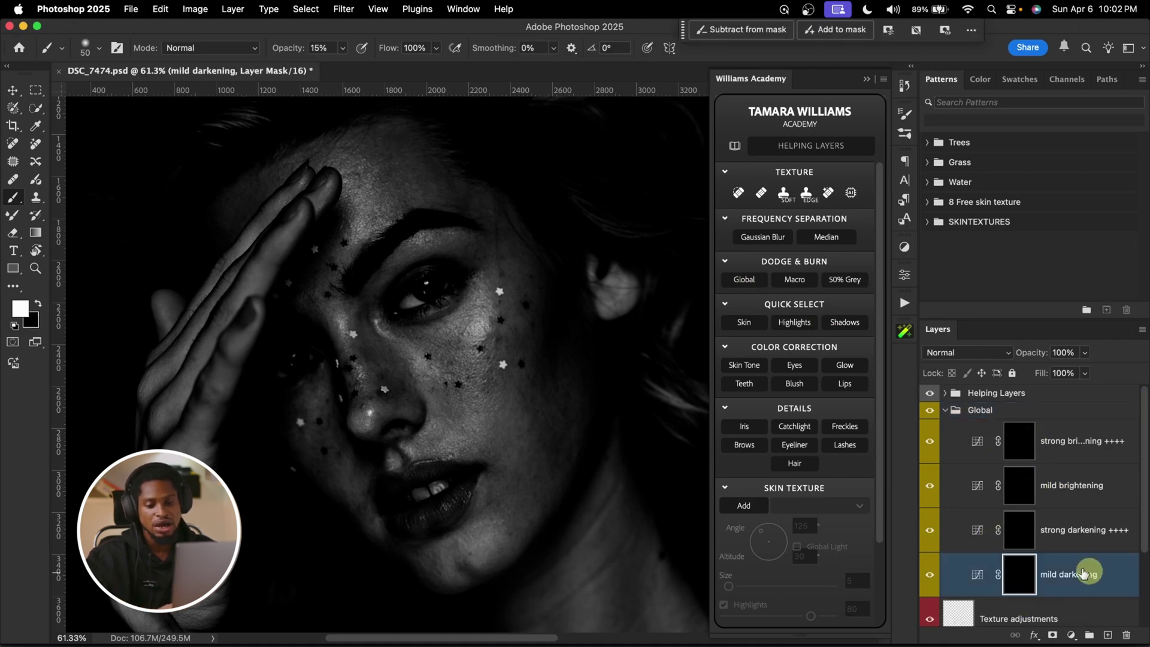
{"action": "left_click", "coordinate": [1030, 533]}
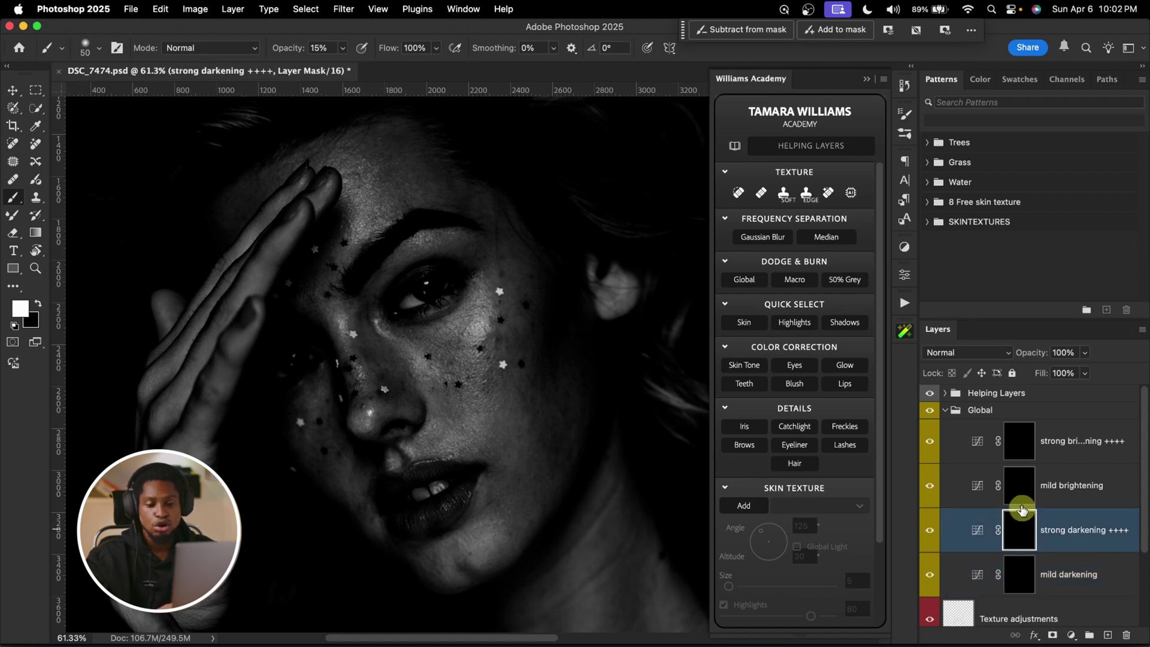
{"action": "left_click", "coordinate": [1021, 505]}
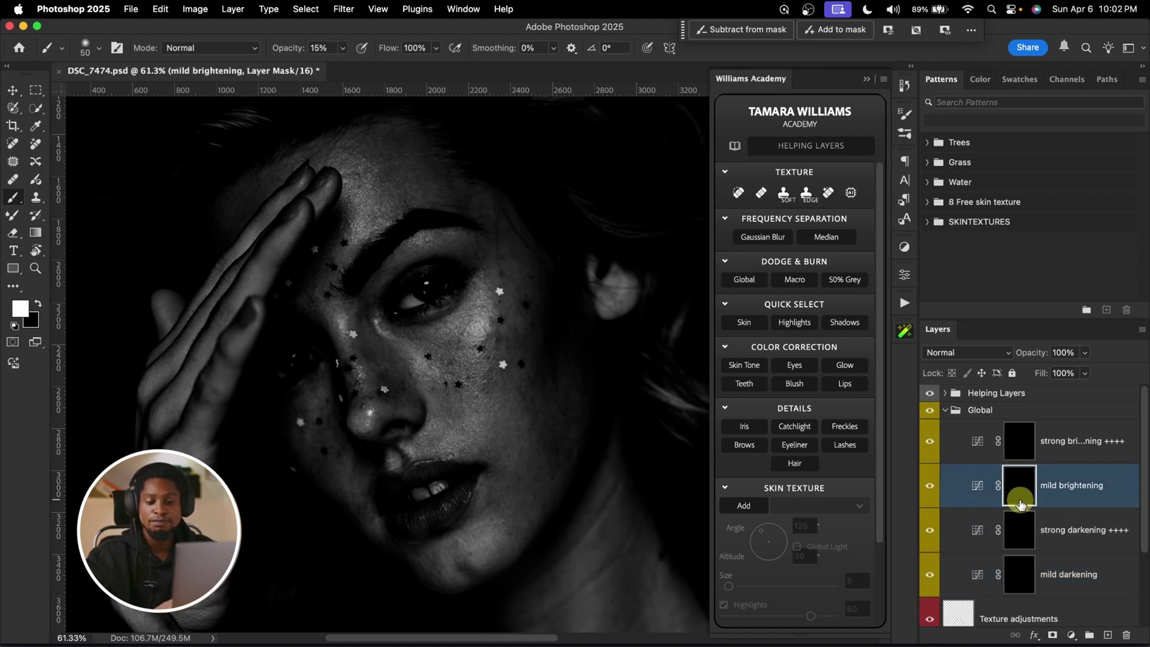
Brighten the dark patches on the cheek under the eye on the mild brightening mask, painting white at 2% opacity with a 40 to 60 px brush.
{"action": "left_click", "coordinate": [1025, 440]}
{"action": "key", "text": "alt+bracketleft"}
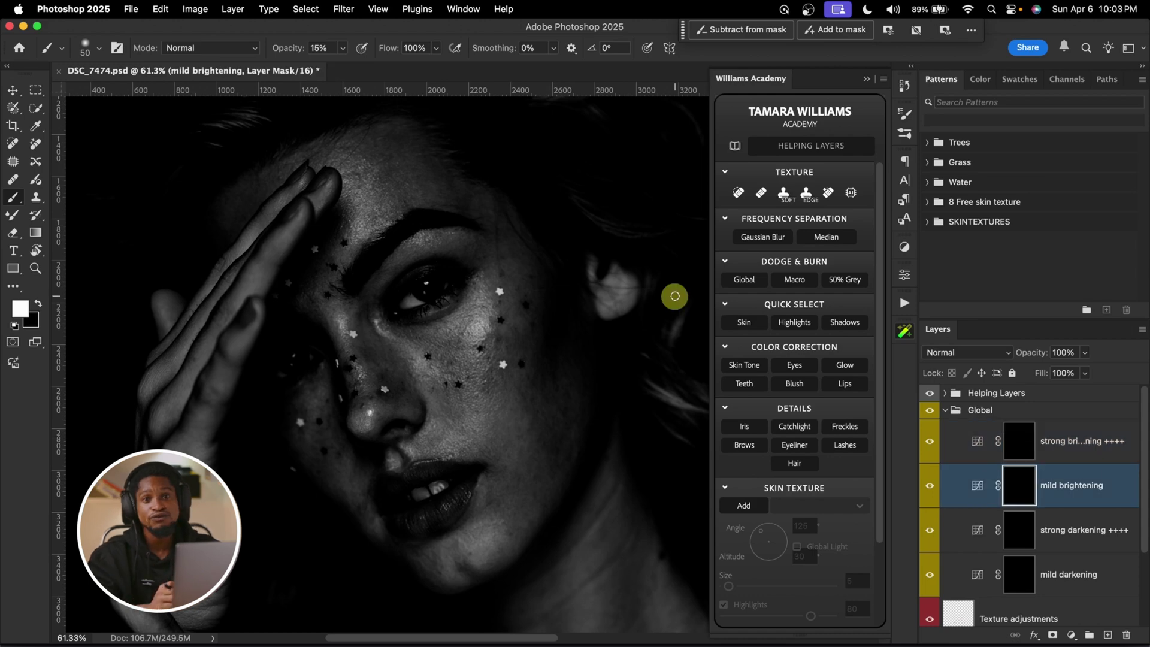
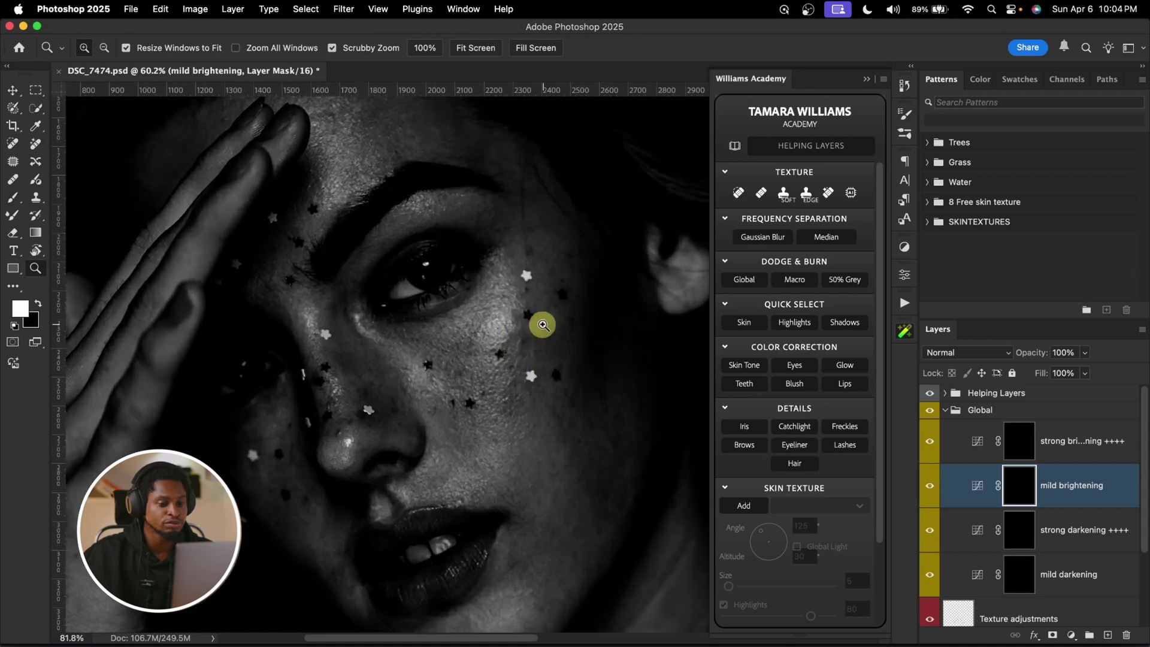
{"action": "key", "text": "b"}
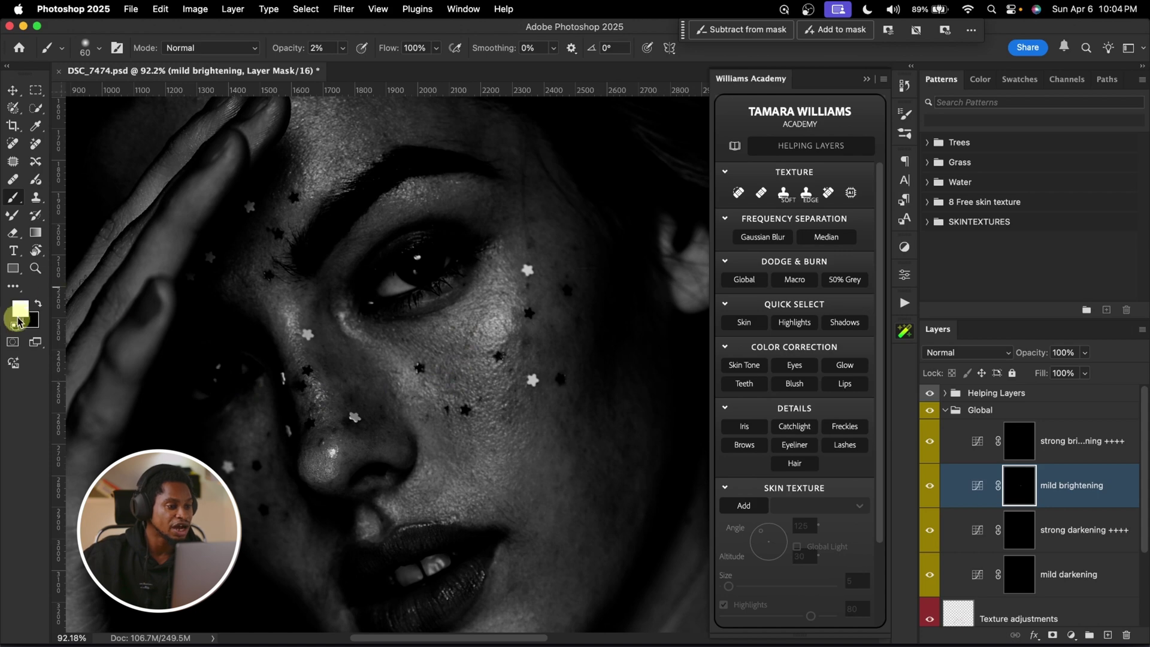
{"action": "key", "text": "x"}
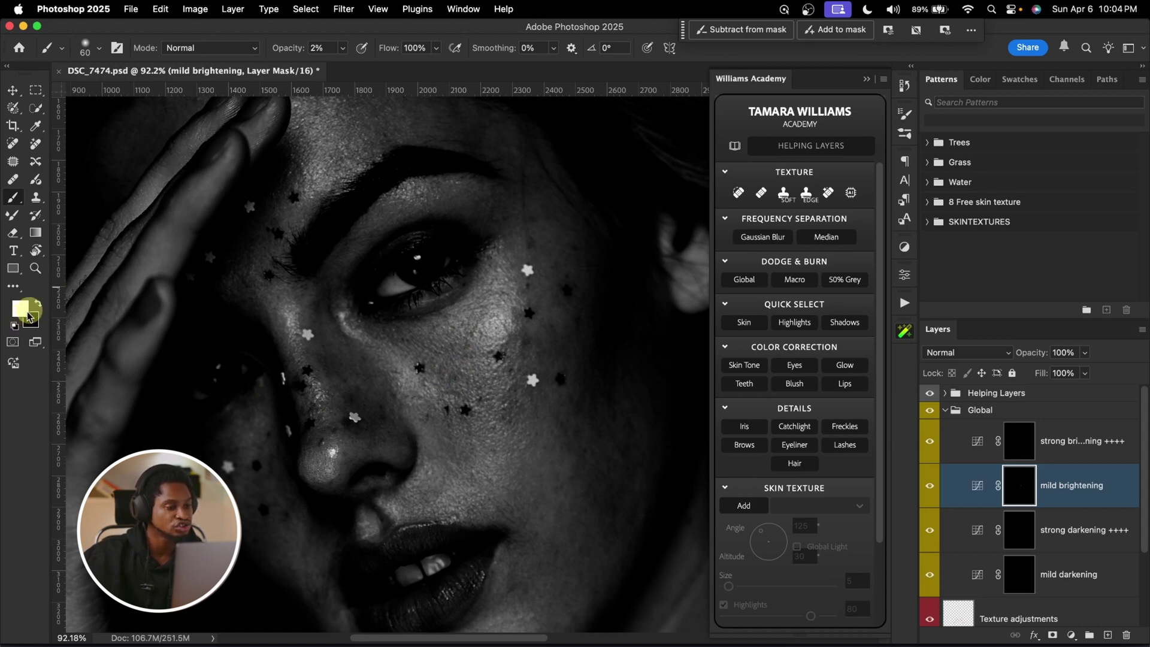
{"action": "key", "text": "bracketleft"}
{"action": "key", "text": "bracketleft"}
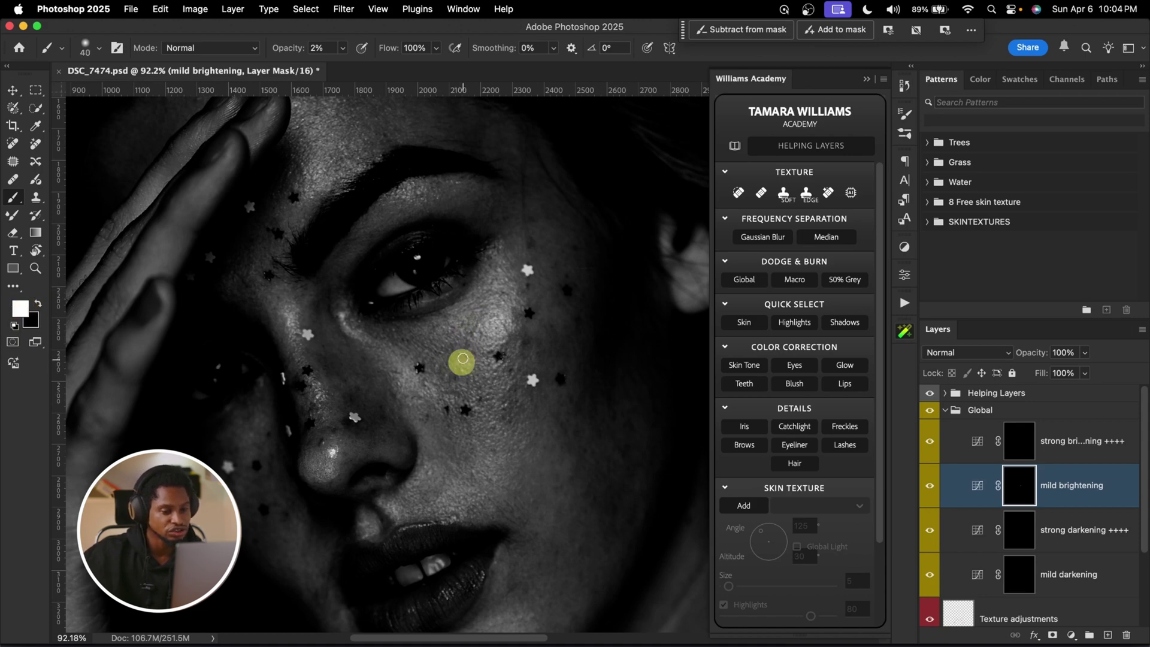
{"action": "key", "text": "bracketright"}
{"action": "key", "text": "bracketright"}
{"action": "key", "text": "bracketleft"}
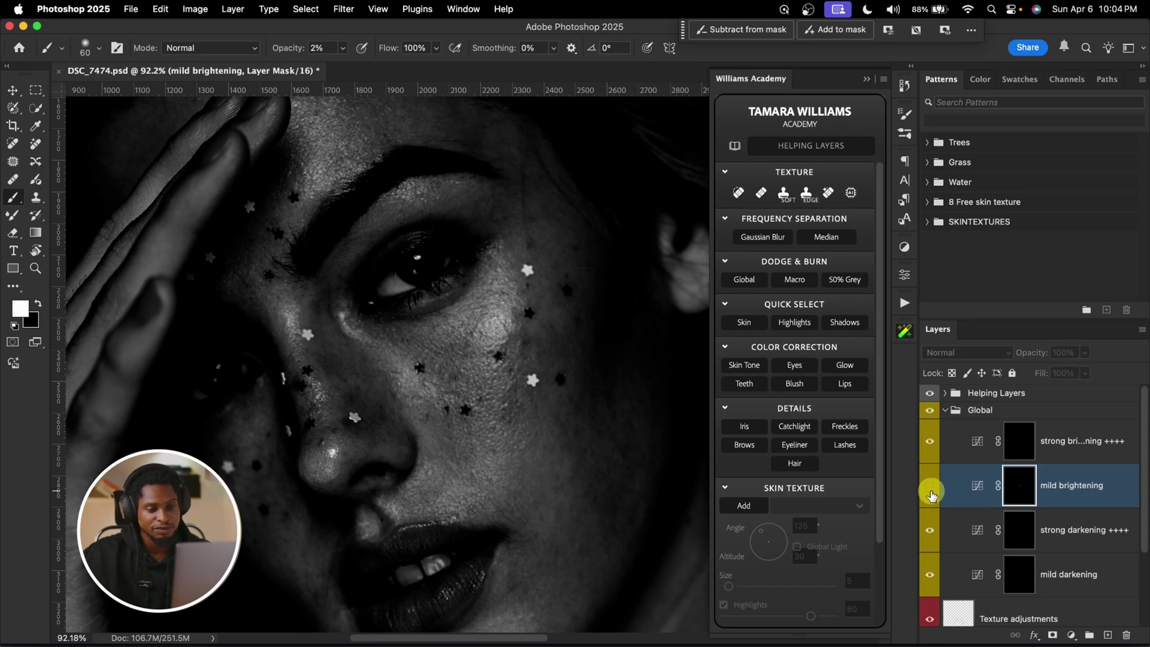
Brighten the shadowed patches between the inner eye corner and the side of the nose on the mild brightening mask at 2% opacity.
{"action": "key", "text": "bracketleft"}
{"action": "key", "text": "bracketleft"}
{"action": "mouse_move", "coordinate": [391, 338]}
{"action": "left_mouse_down"}
{"action": "mouse_move", "coordinate": [449, 334]}
{"action": "mouse_move", "coordinate": [467, 366]}
{"action": "mouse_move", "coordinate": [375, 397]}
{"action": "mouse_move", "coordinate": [335, 350]}
{"action": "mouse_move", "coordinate": [319, 358]}
{"action": "mouse_move", "coordinate": [377, 385]}
{"action": "mouse_move", "coordinate": [325, 365]}
{"action": "mouse_move", "coordinate": [330, 374]}
{"action": "mouse_move", "coordinate": [344, 360]}
{"action": "mouse_move", "coordinate": [323, 358]}
{"action": "mouse_move", "coordinate": [376, 351]}
{"action": "mouse_move", "coordinate": [344, 365]}
{"action": "left_mouse_up"}
{"action": "key", "text": "bracketright"}
{"action": "key", "text": "bracketleft"}
{"action": "key", "text": "bracketleft"}
{"action": "key", "text": "bracketright"}
{"action": "key", "text": "bracketright"}
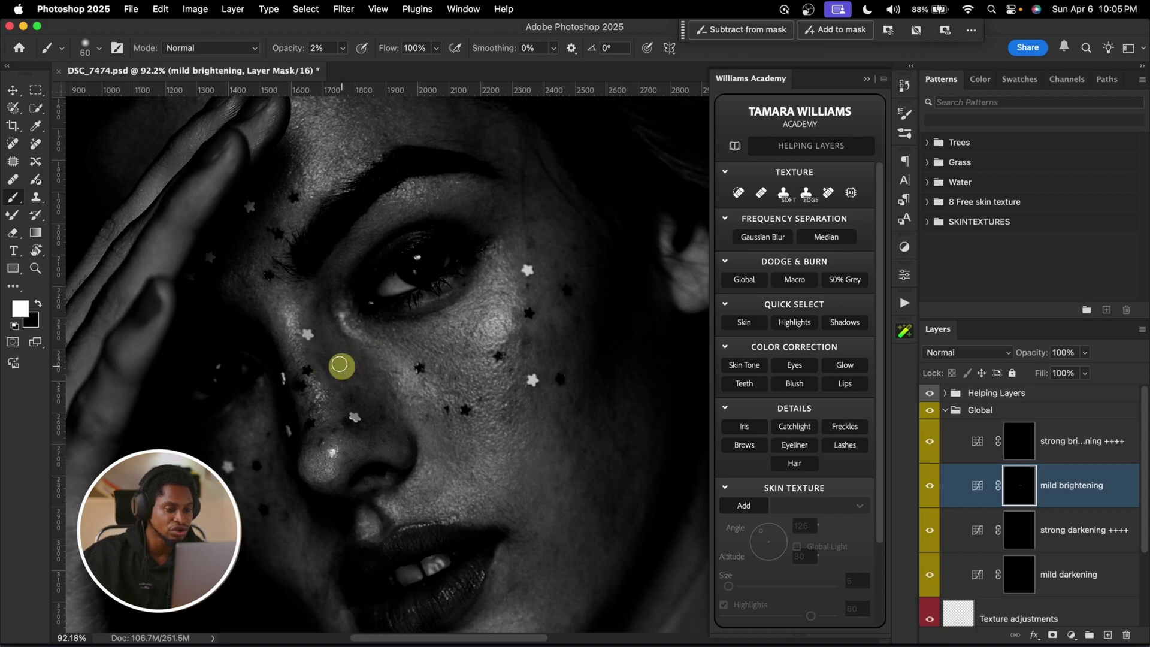
Set the brush opacity to 4% and brighten the dark patches on the side of the nose and across the cheek.
{"action": "left_click", "coordinate": [317, 47]}
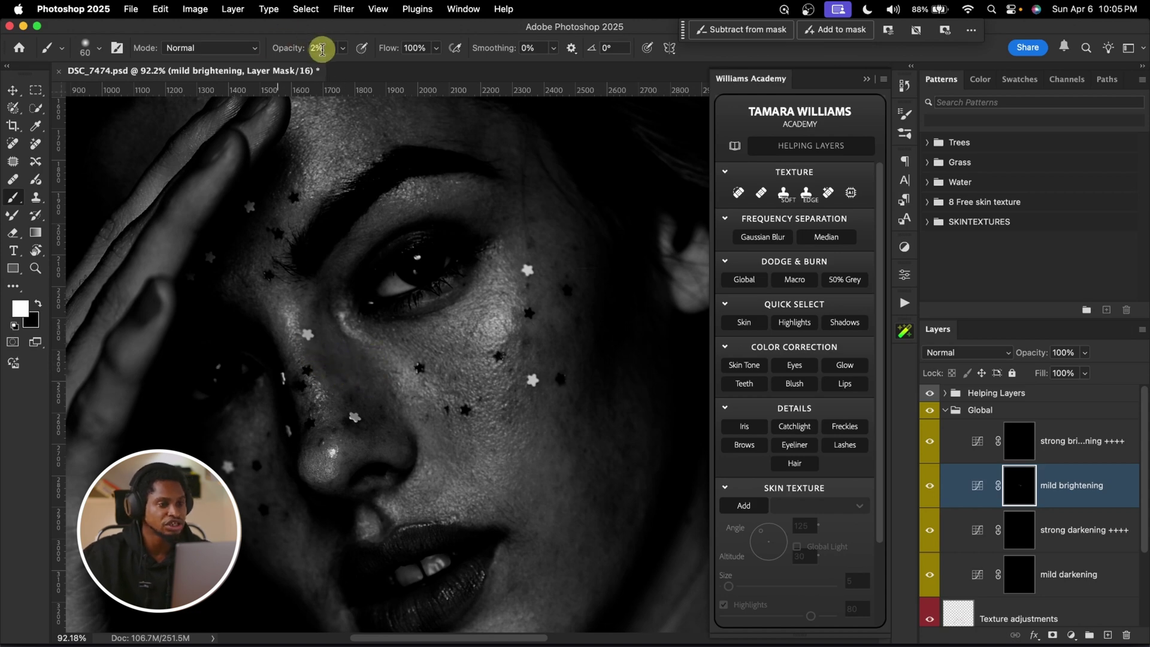
{"action": "type", "text": "4"}
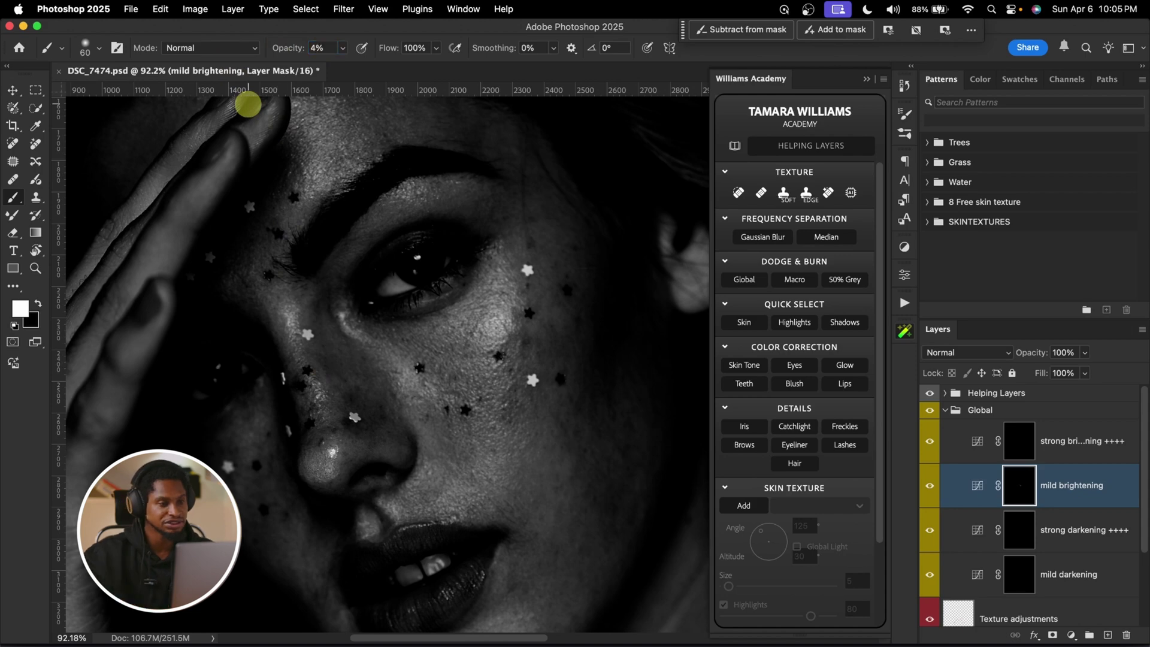
{"action": "left_click", "coordinate": [358, 383]}
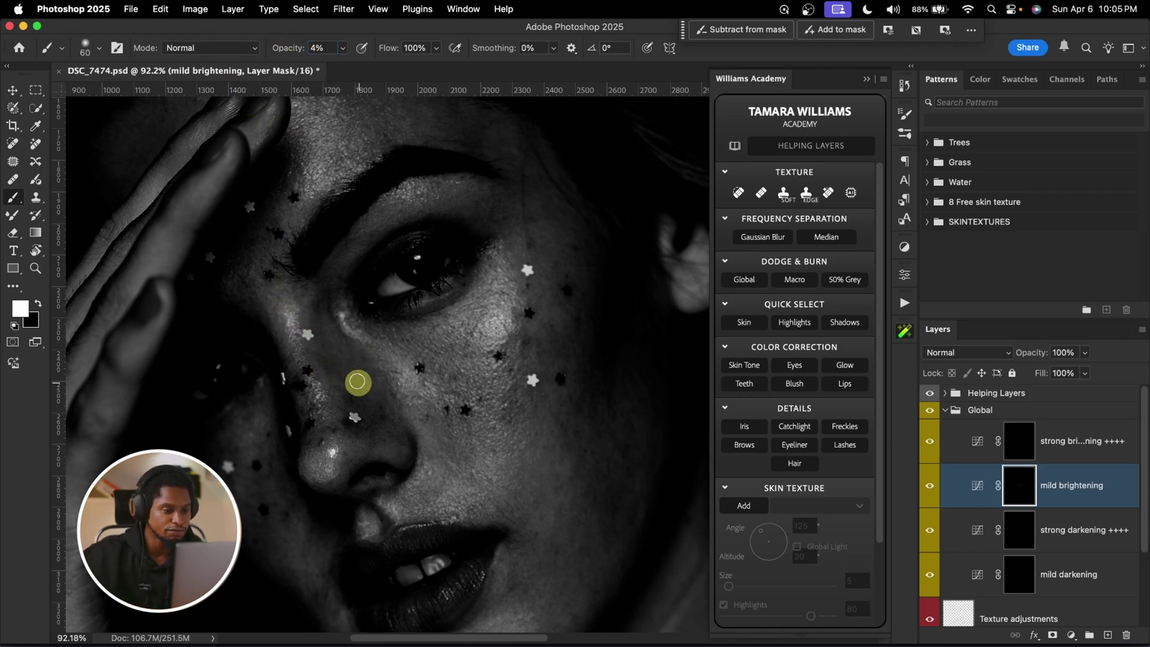
{"action": "mouse_move", "coordinate": [367, 401]}
{"action": "left_mouse_down"}
{"action": "mouse_move", "coordinate": [461, 458]}
{"action": "mouse_move", "coordinate": [453, 447]}
{"action": "mouse_move", "coordinate": [438, 489]}
{"action": "mouse_move", "coordinate": [439, 442]}
{"action": "mouse_move", "coordinate": [451, 445]}
{"action": "mouse_move", "coordinate": [461, 417]}
{"action": "mouse_move", "coordinate": [502, 391]}
{"action": "mouse_move", "coordinate": [500, 414]}
{"action": "mouse_move", "coordinate": [507, 392]}
{"action": "mouse_move", "coordinate": [526, 424]}
{"action": "mouse_move", "coordinate": [502, 402]}
{"action": "mouse_move", "coordinate": [517, 403]}
{"action": "mouse_move", "coordinate": [559, 332]}
{"action": "mouse_move", "coordinate": [559, 348]}
{"action": "mouse_move", "coordinate": [582, 350]}
{"action": "mouse_move", "coordinate": [549, 336]}
{"action": "mouse_move", "coordinate": [562, 336]}
{"action": "mouse_move", "coordinate": [543, 366]}
{"action": "mouse_move", "coordinate": [518, 349]}
{"action": "mouse_move", "coordinate": [517, 406]}
{"action": "mouse_move", "coordinate": [503, 418]}
{"action": "mouse_move", "coordinate": [490, 402]}
{"action": "mouse_move", "coordinate": [525, 382]}
{"action": "mouse_move", "coordinate": [536, 403]}
{"action": "left_mouse_up"}
{"action": "key", "text": "bracketright"}
{"action": "key", "text": "bracketright"}
{"action": "key", "text": "bracketleft"}
{"action": "key", "text": "bracketright"}
{"action": "key", "text": "bracketleft"}
{"action": "key", "text": "bracketleft"}
Brighten the dark patches on the lower cheek toward the jaw on the mild brightening mask with an 80 px brush.
{"action": "scroll", "coordinate": [536, 403], "scroll_direction": "down", "scroll_amount": 3}
{"action": "scroll", "coordinate": [536, 403], "scroll_direction": "right", "scroll_amount": 5}
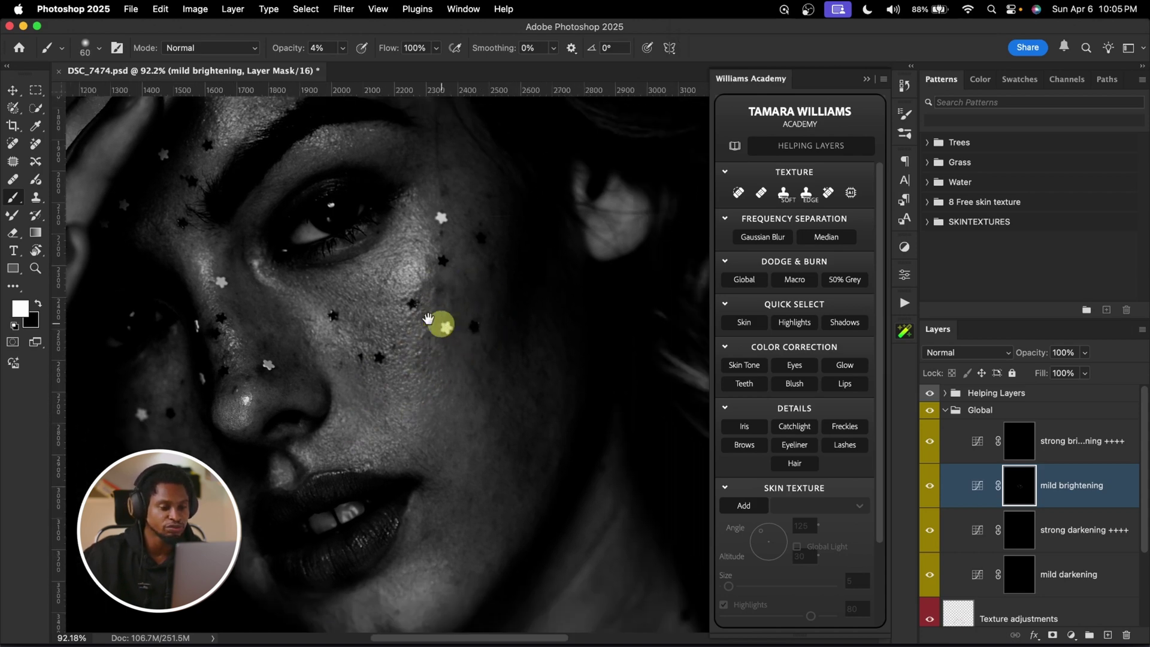
{"action": "key", "text": "bracketright"}
{"action": "left_click_drag", "start_coordinate": [462, 420], "coordinate": [441, 382]}
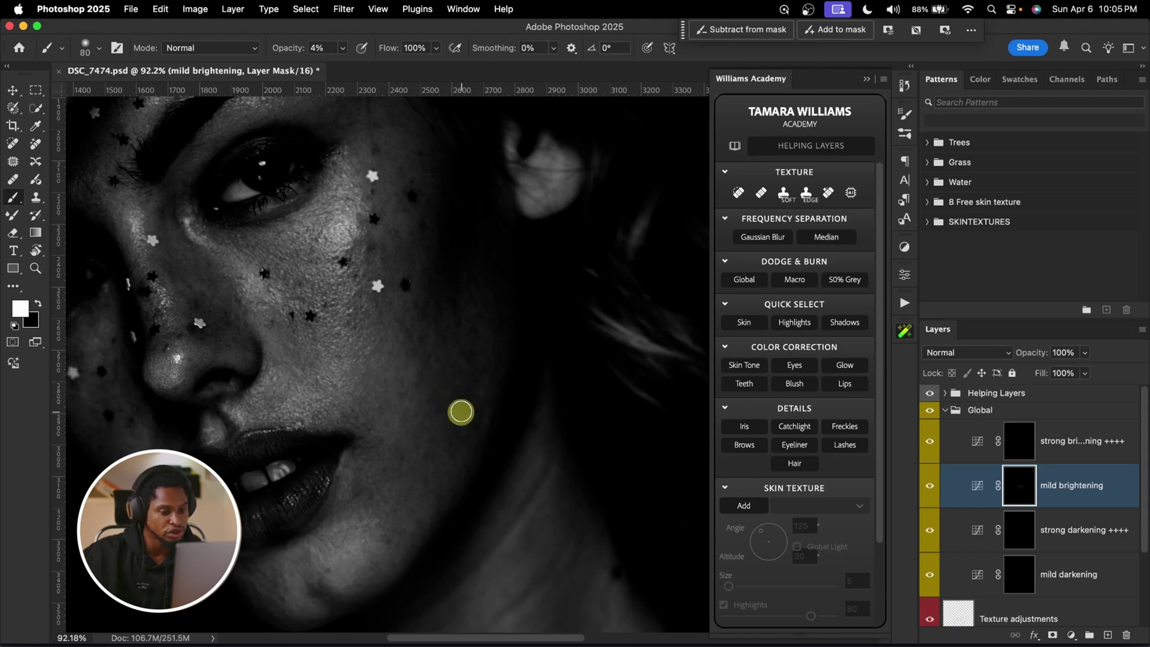
{"action": "mouse_move", "coordinate": [451, 426]}
{"action": "left_mouse_down"}
{"action": "mouse_move", "coordinate": [457, 444]}
{"action": "mouse_move", "coordinate": [454, 401]}
{"action": "mouse_move", "coordinate": [362, 380]}
{"action": "left_mouse_up"}
Brighten the dark patches on the forehead above the eyebrow on the mild brightening mask at 4% opacity.
{"action": "mouse_move", "coordinate": [321, 301]}
{"action": "left_mouse_down"}
{"action": "mouse_move", "coordinate": [352, 349]}
{"action": "mouse_move", "coordinate": [411, 372]}
{"action": "left_mouse_up"}
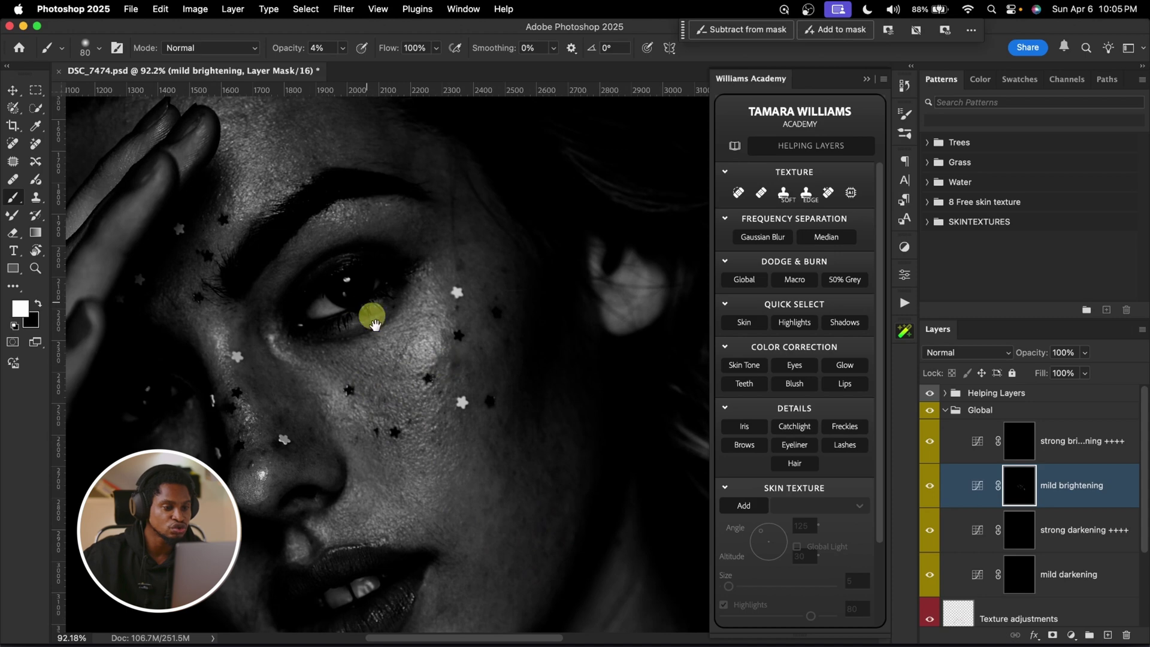
{"action": "left_click_drag", "start_coordinate": [372, 313], "coordinate": [432, 411]}
{"action": "key", "text": "bracketleft"}
{"action": "mouse_move", "coordinate": [366, 232]}
{"action": "left_mouse_down"}
{"action": "mouse_move", "coordinate": [361, 183]}
{"action": "mouse_move", "coordinate": [373, 174]}
{"action": "mouse_move", "coordinate": [393, 194]}
{"action": "mouse_move", "coordinate": [358, 182]}
{"action": "mouse_move", "coordinate": [374, 191]}
{"action": "mouse_move", "coordinate": [339, 209]}
{"action": "mouse_move", "coordinate": [354, 201]}
{"action": "mouse_move", "coordinate": [350, 247]}
{"action": "mouse_move", "coordinate": [361, 249]}
{"action": "mouse_move", "coordinate": [363, 233]}
{"action": "mouse_move", "coordinate": [328, 244]}
{"action": "mouse_move", "coordinate": [358, 219]}
{"action": "mouse_move", "coordinate": [350, 251]}
{"action": "mouse_move", "coordinate": [370, 172]}
{"action": "mouse_move", "coordinate": [359, 247]}
{"action": "left_mouse_up"}
{"action": "key", "text": "bracketright"}
{"action": "key", "text": "bracketright"}
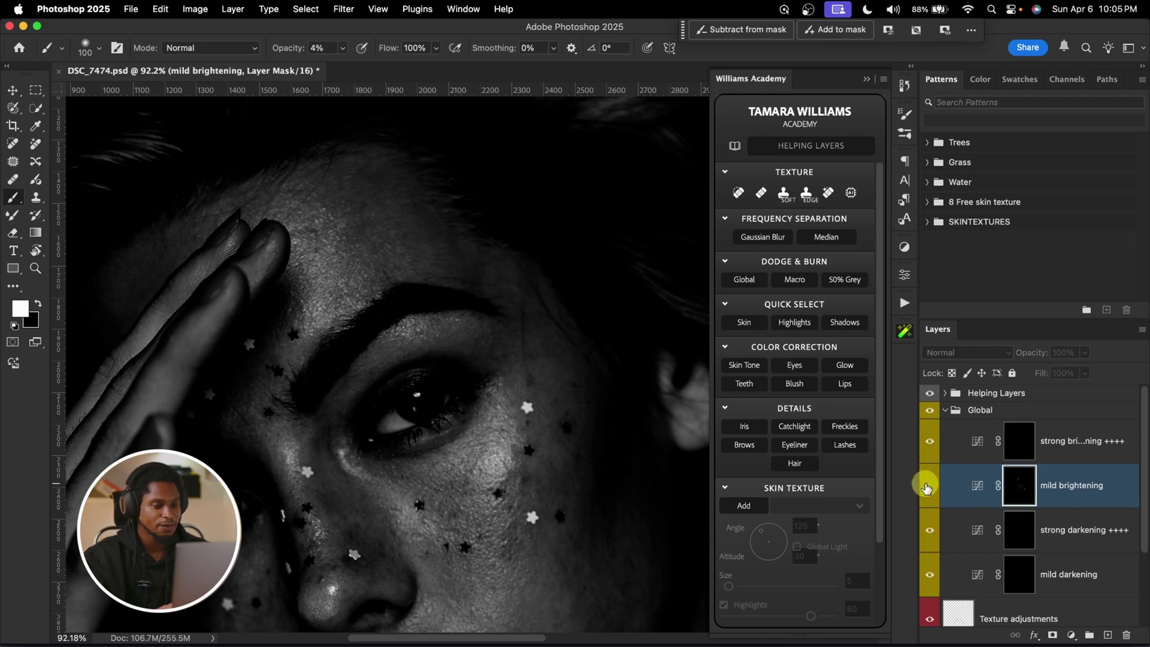
Toggle the mild brightening layer to compare the skin before and after in the black-and-white helper view.
{"action": "left_click", "coordinate": [926, 486]}
{"action": "left_click", "coordinate": [529, 491]}
{"action": "scroll", "coordinate": [526, 490], "scroll_direction": "down", "scroll_amount": 5}
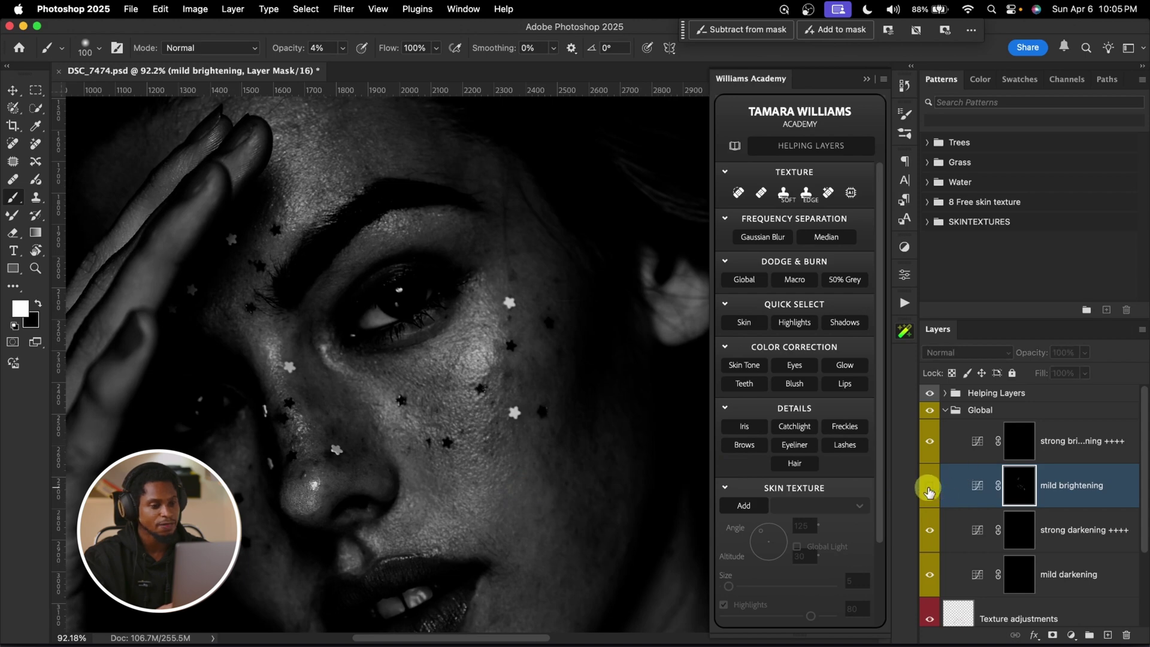
{"action": "key", "text": "z"}
{"action": "left_click_drag", "start_coordinate": [701, 411], "coordinate": [676, 412]}
Hide the Helping Layers group, toggle the mild brightening layer to compare the skin in color, and show the group again.
{"action": "left_click", "coordinate": [929, 393]}
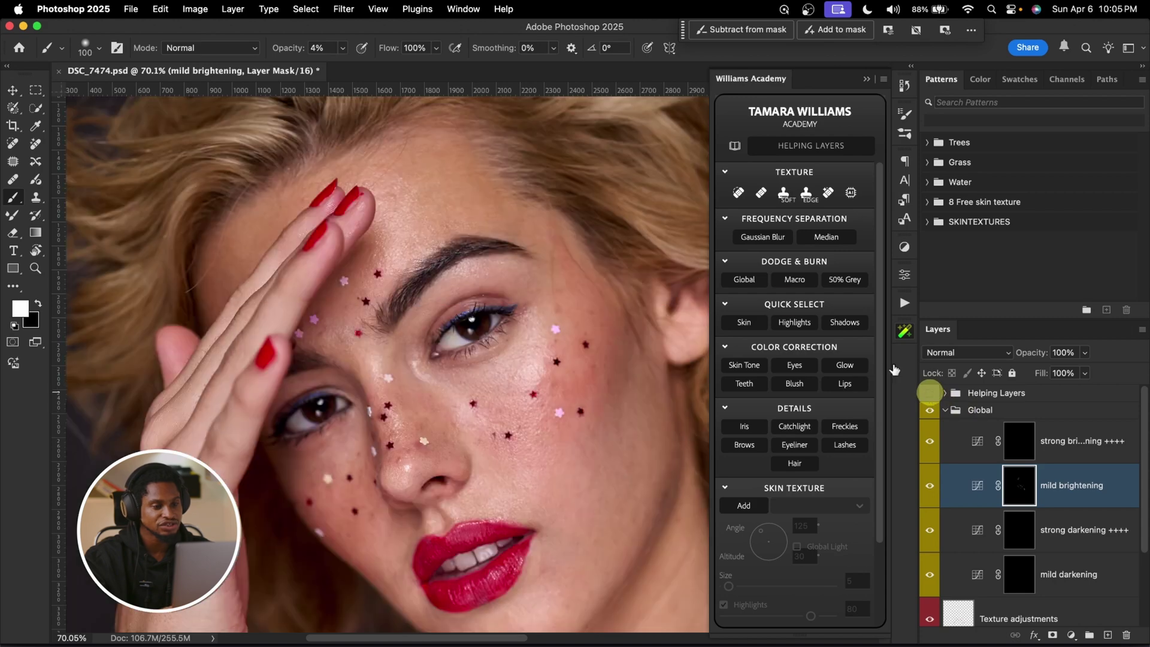
{"action": "key", "text": "z"}
{"action": "left_click_drag", "start_coordinate": [507, 382], "coordinate": [526, 380]}
{"action": "left_click", "coordinate": [929, 487]}
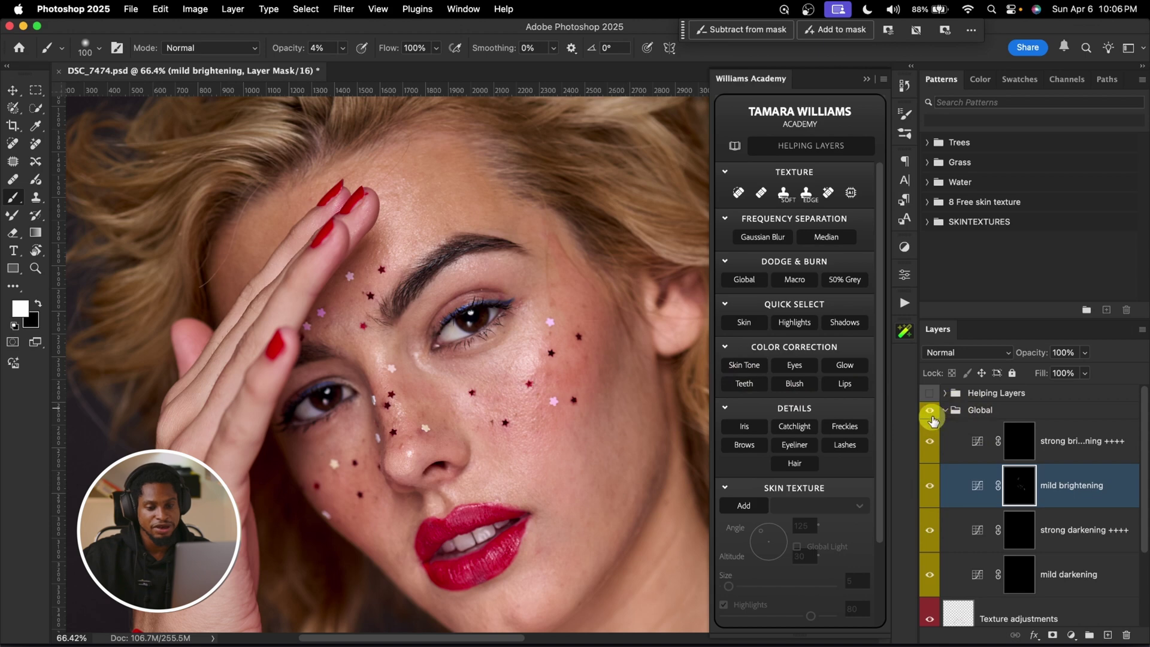
{"action": "left_click", "coordinate": [930, 395]}
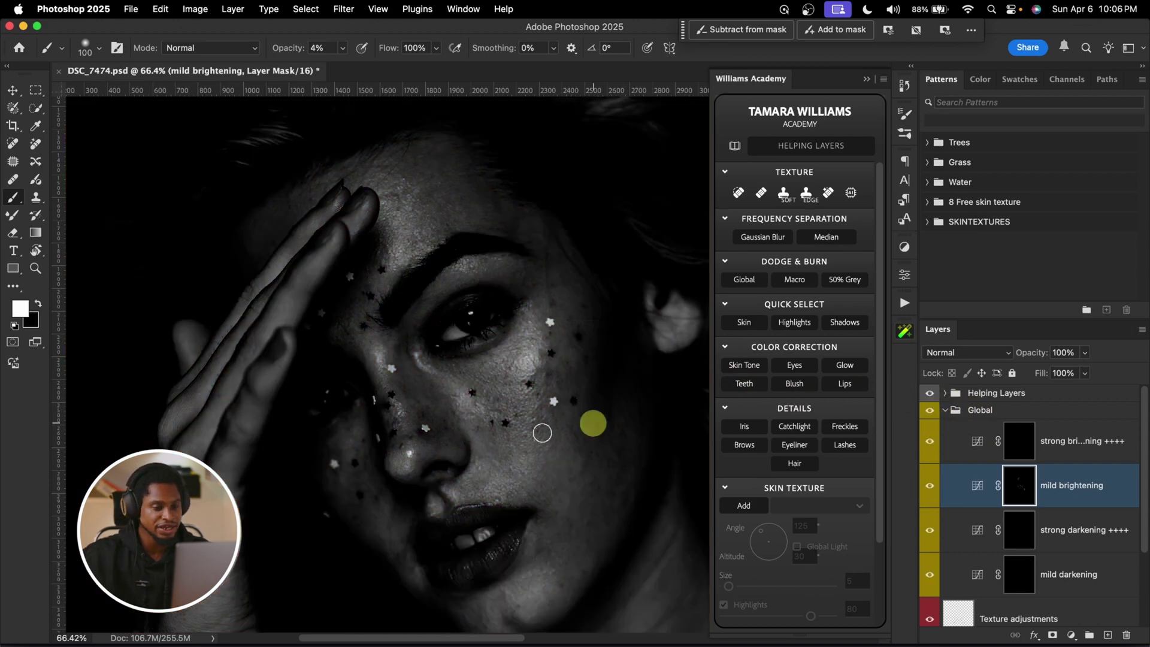
Brighten the dark skin around the corner of the mouth on the mild brightening mask with a brush of about 60 px.
{"action": "key", "text": "z"}
{"action": "scroll", "coordinate": [580, 453], "scroll_direction": "up", "scroll_amount": 5}
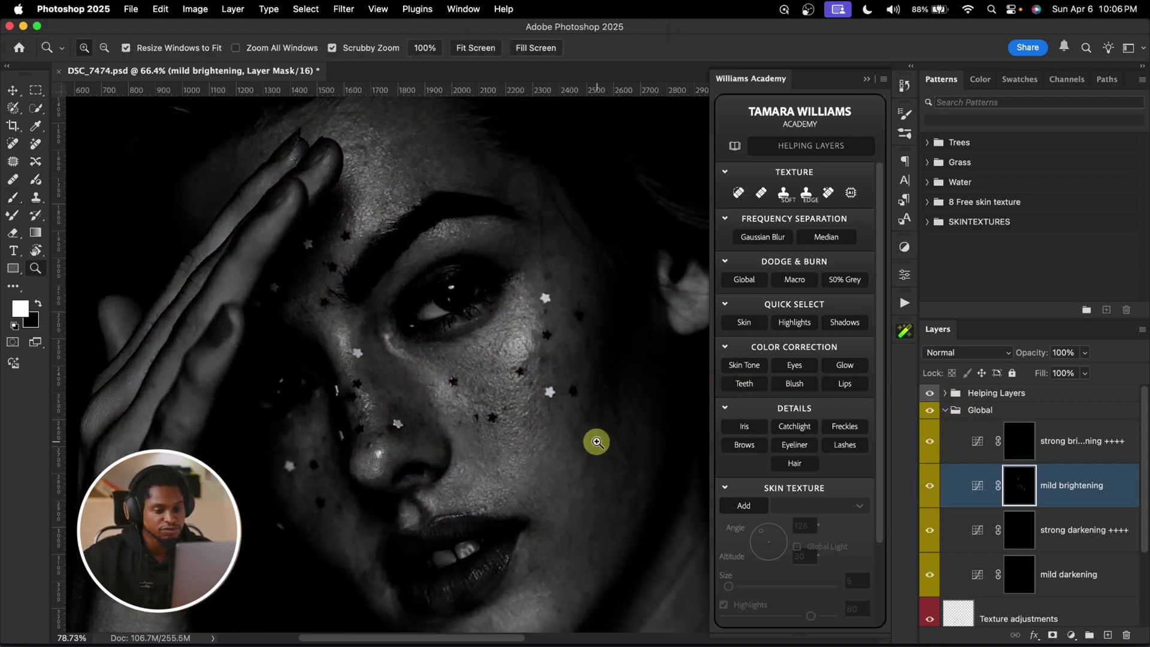
{"action": "key", "text": "b"}
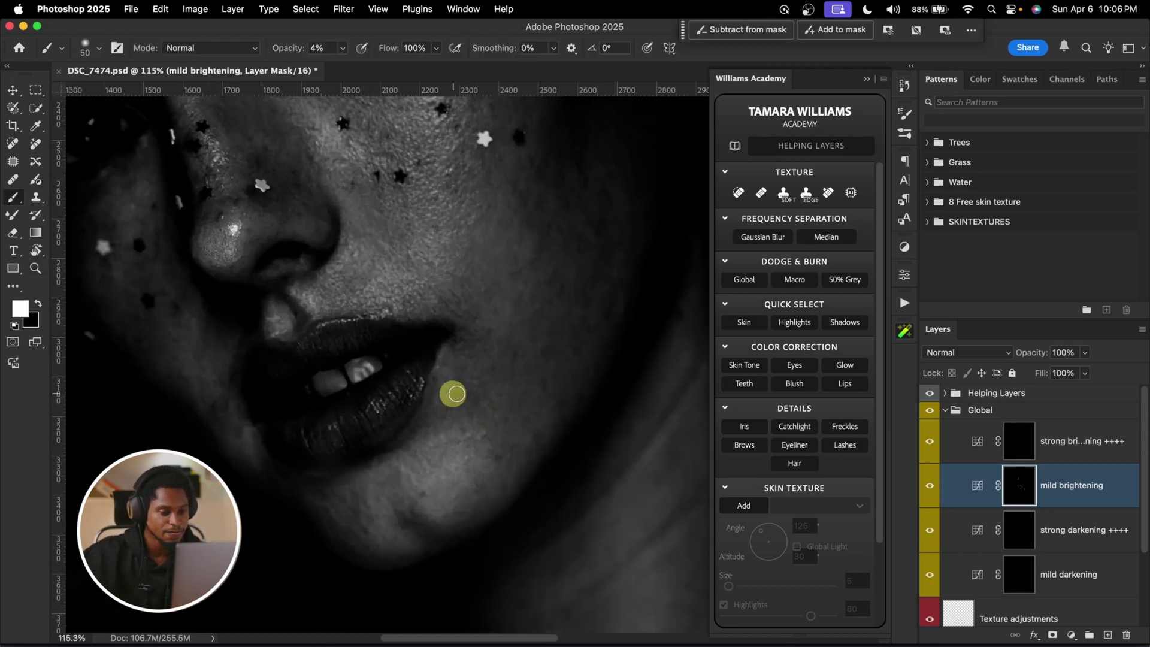
{"action": "key", "text": "bracketright"}
{"action": "key", "text": "bracketright"}
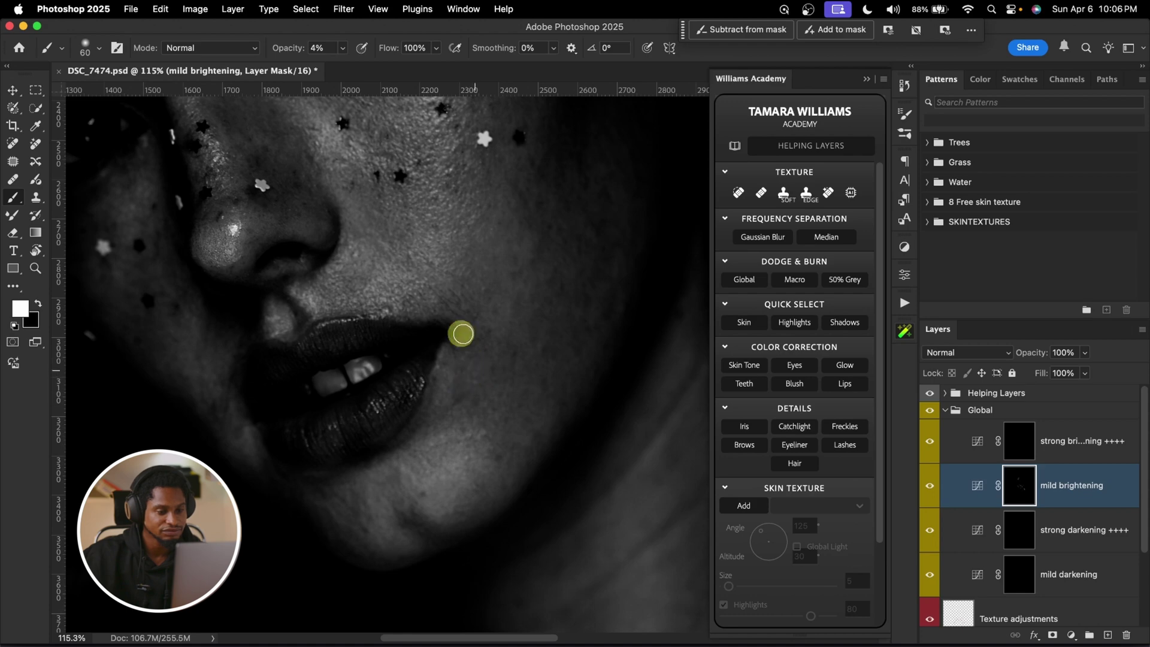
{"action": "key", "text": "bracketright"}
Brighten the small dark patches on the chin with a 35 to 50 px brush and toggle the mild brightening layer to compare.
{"action": "key", "text": "bracketright"}
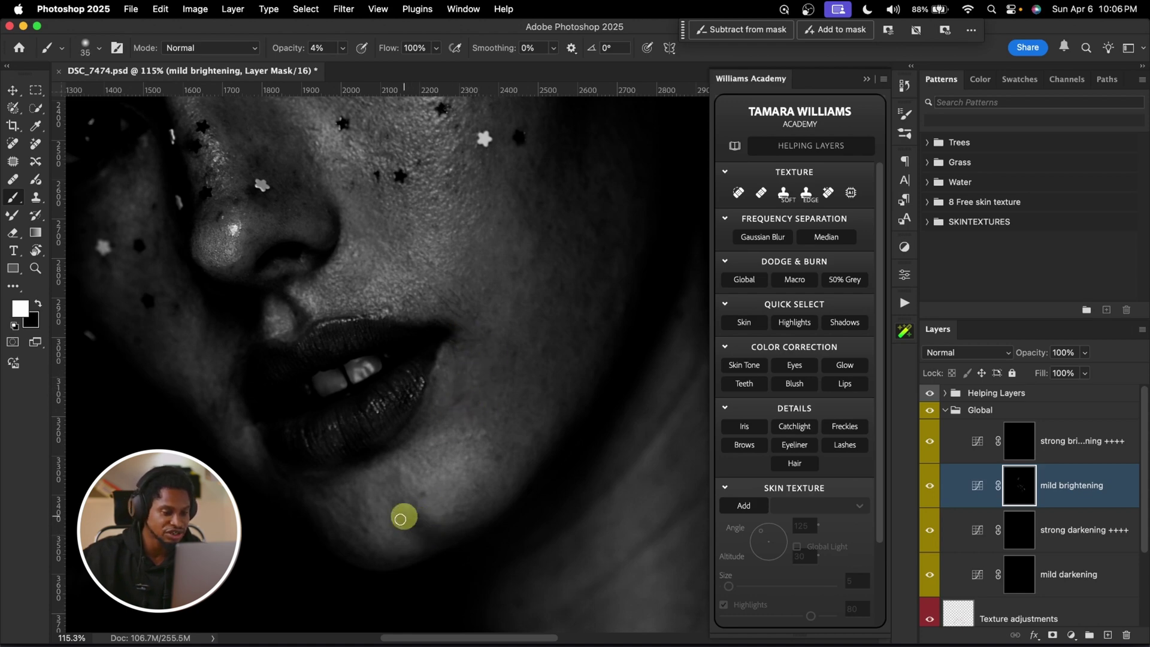
{"action": "key", "text": "bracketright"}
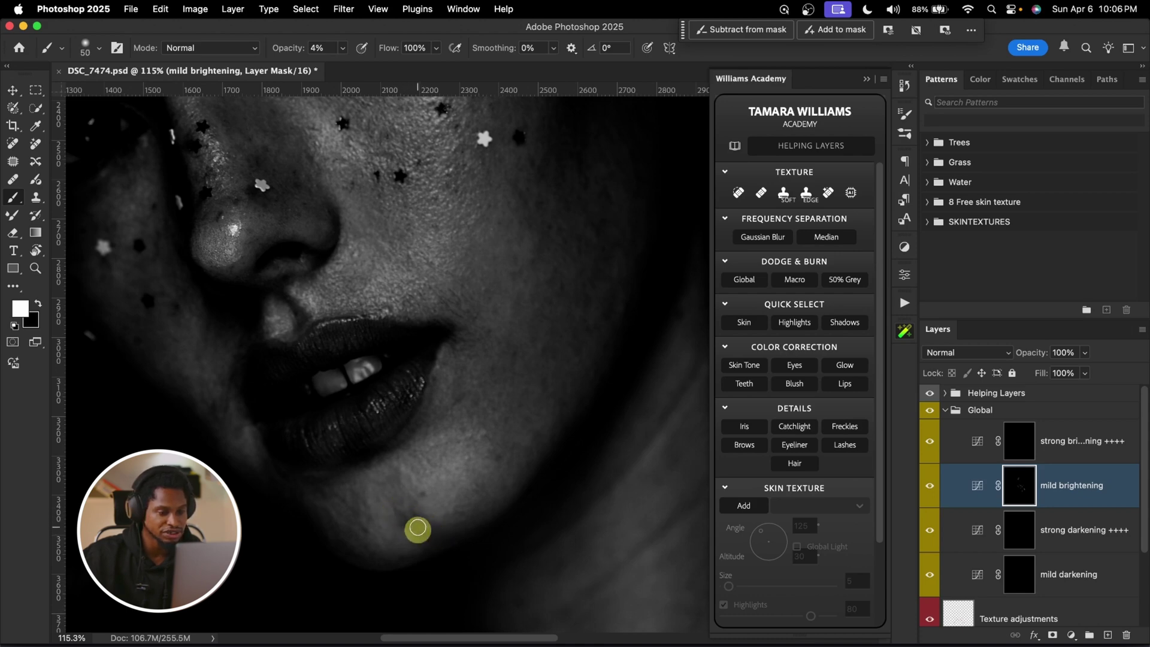
{"action": "key", "text": "bracketleft"}
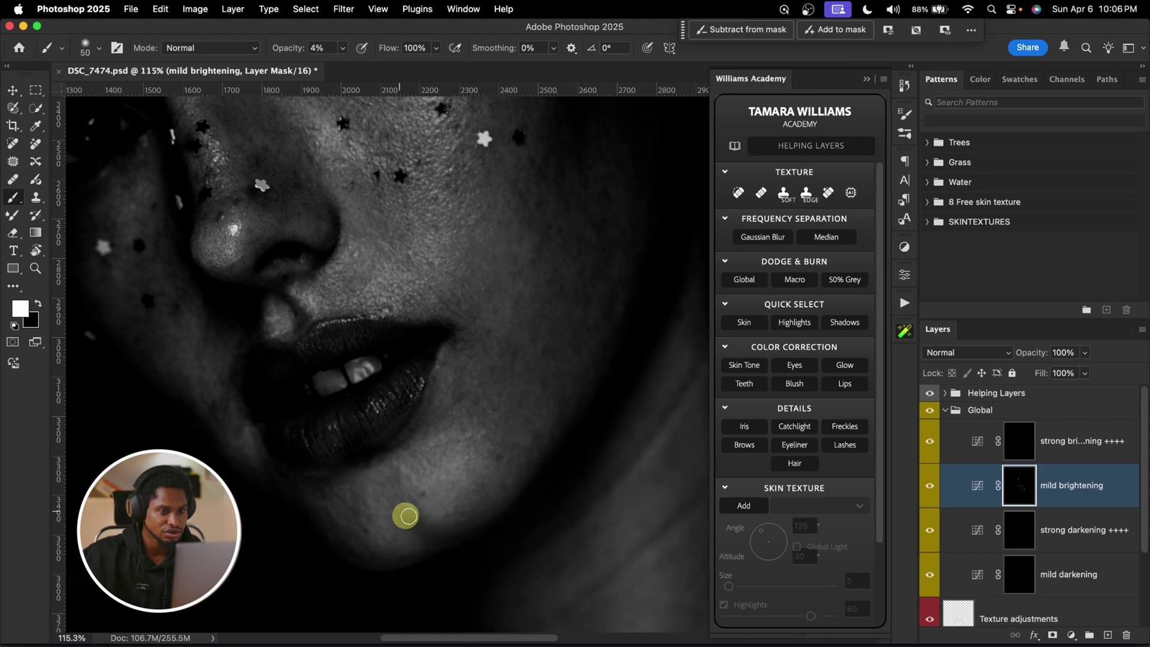
{"action": "left_click", "coordinate": [933, 494]}
{"action": "left_click", "coordinate": [932, 496]}
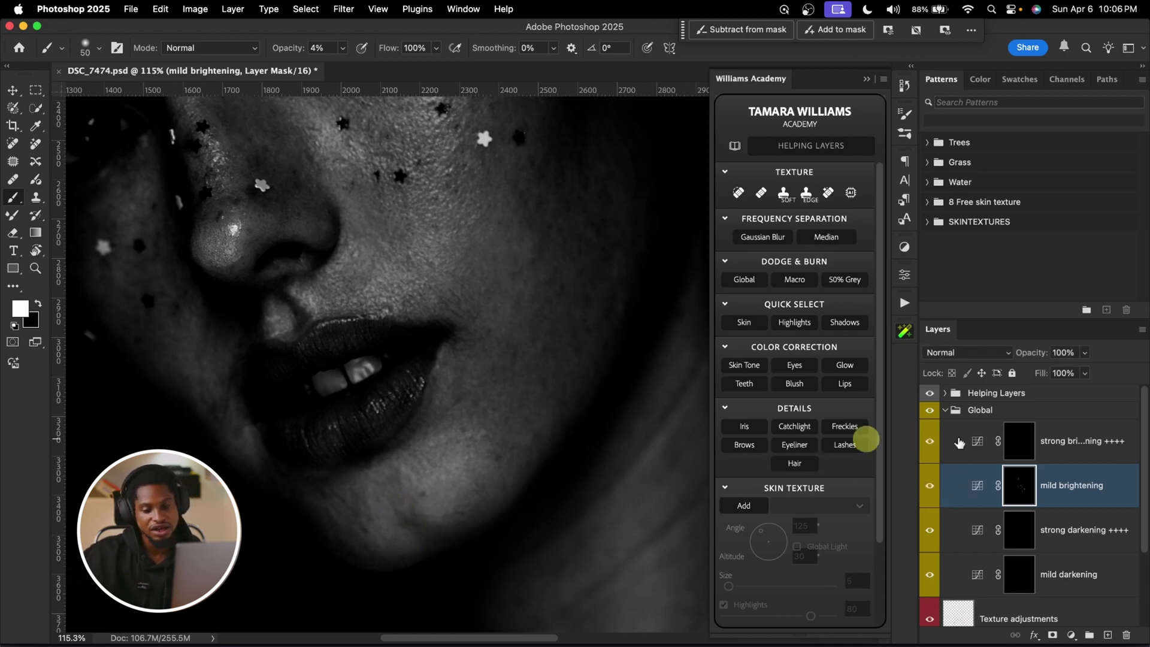
Select the mild darkening mask and darken the bright patches beside the lower lip and on the chin at 4% opacity.
{"action": "left_click", "coordinate": [1018, 583]}
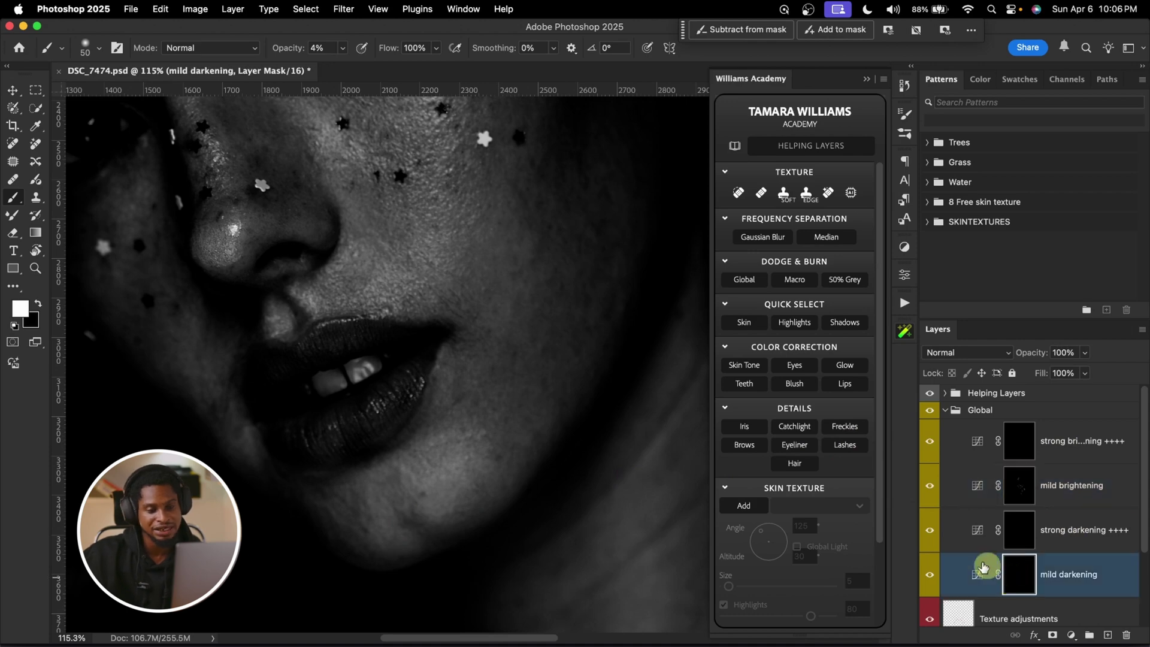
{"action": "mouse_move", "coordinate": [545, 352]}
{"action": "left_mouse_down"}
{"action": "mouse_move", "coordinate": [492, 474]}
{"action": "mouse_move", "coordinate": [508, 313]}
{"action": "left_mouse_up"}
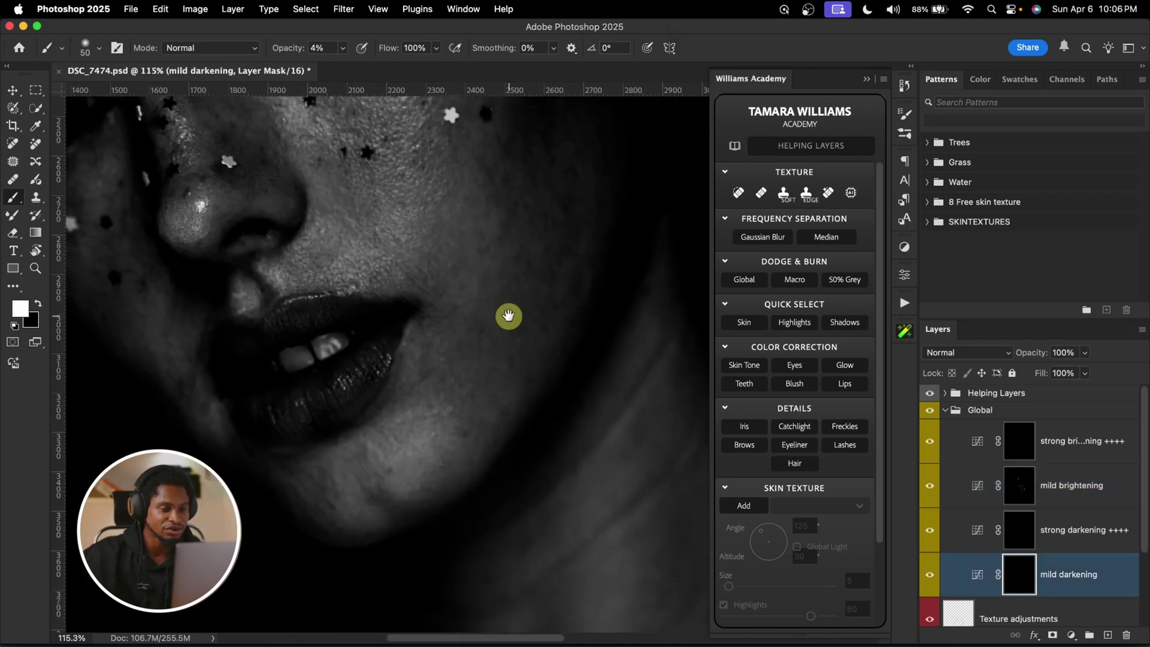
{"action": "key", "text": "bracketleft"}
{"action": "key", "text": "bracketright"}
{"action": "mouse_move", "coordinate": [411, 348]}
{"action": "left_mouse_down"}
{"action": "mouse_move", "coordinate": [416, 424]}
{"action": "mouse_move", "coordinate": [403, 469]}
{"action": "left_mouse_up"}
Darken the bright patch below the shadow-side corner of the mouth on the mild darkening mask with a 50 to 80 px brush.
{"action": "left_click_drag", "start_coordinate": [386, 372], "coordinate": [508, 365]}
{"action": "key", "text": "bracketleft"}
{"action": "key", "text": "bracketleft"}
{"action": "key", "text": "bracketright"}
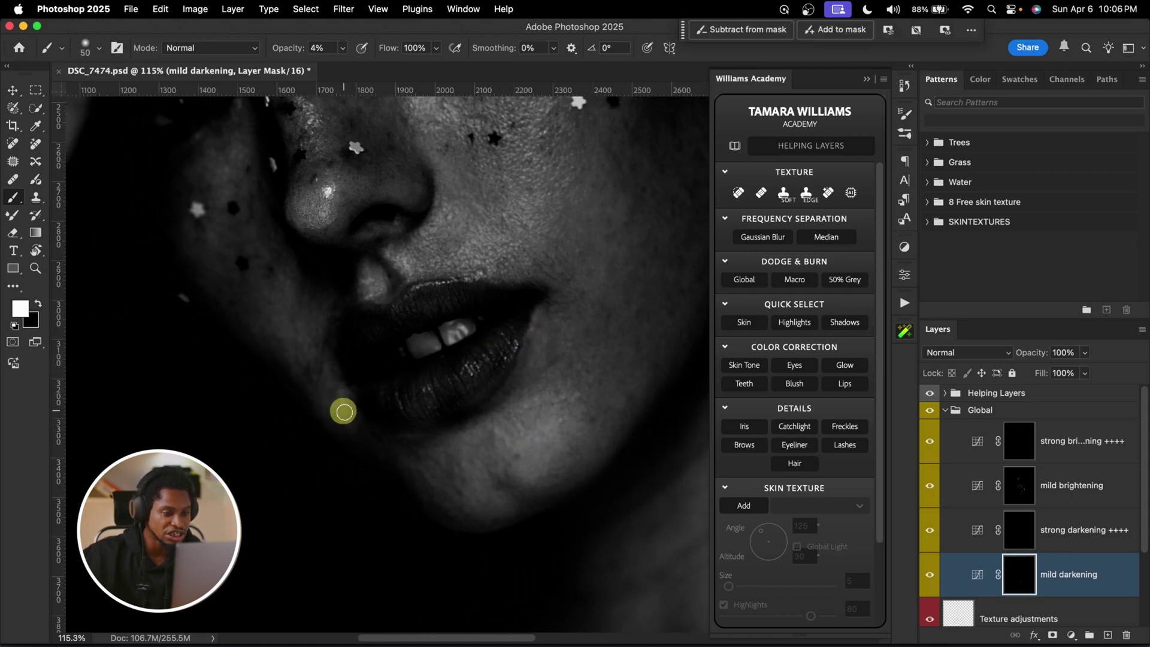
{"action": "key", "text": "bracketright"}
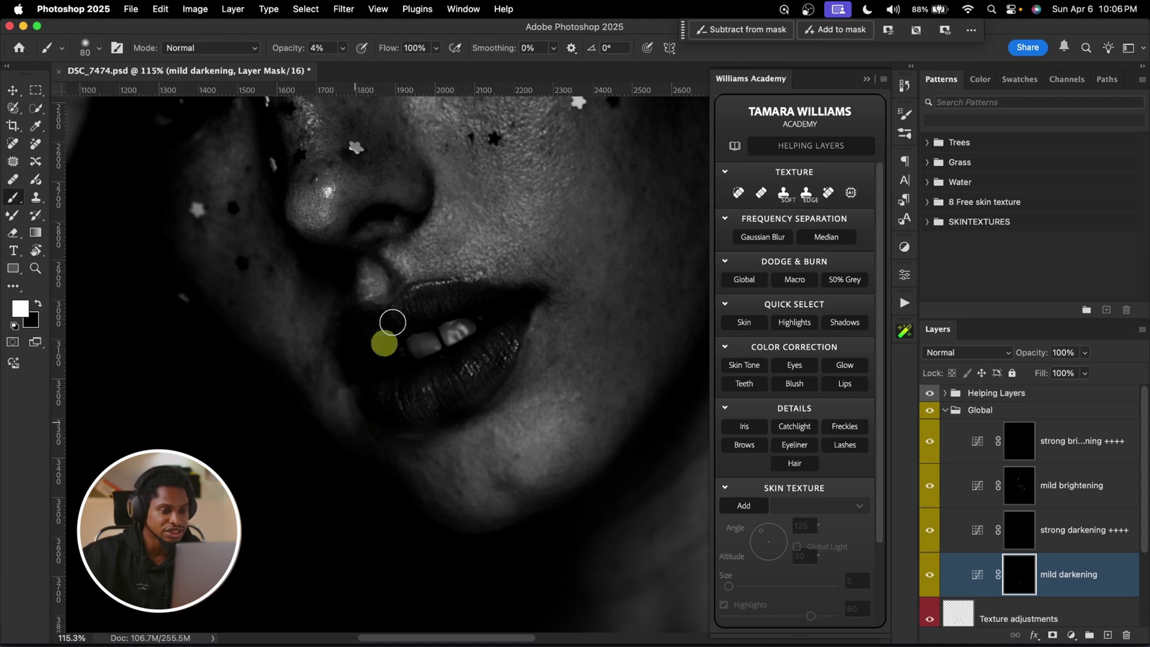
Darken the bright patches above the upper lip and in the groove under the nose with a 15 to 35 px brush.
{"action": "key", "text": "bracketleft"}
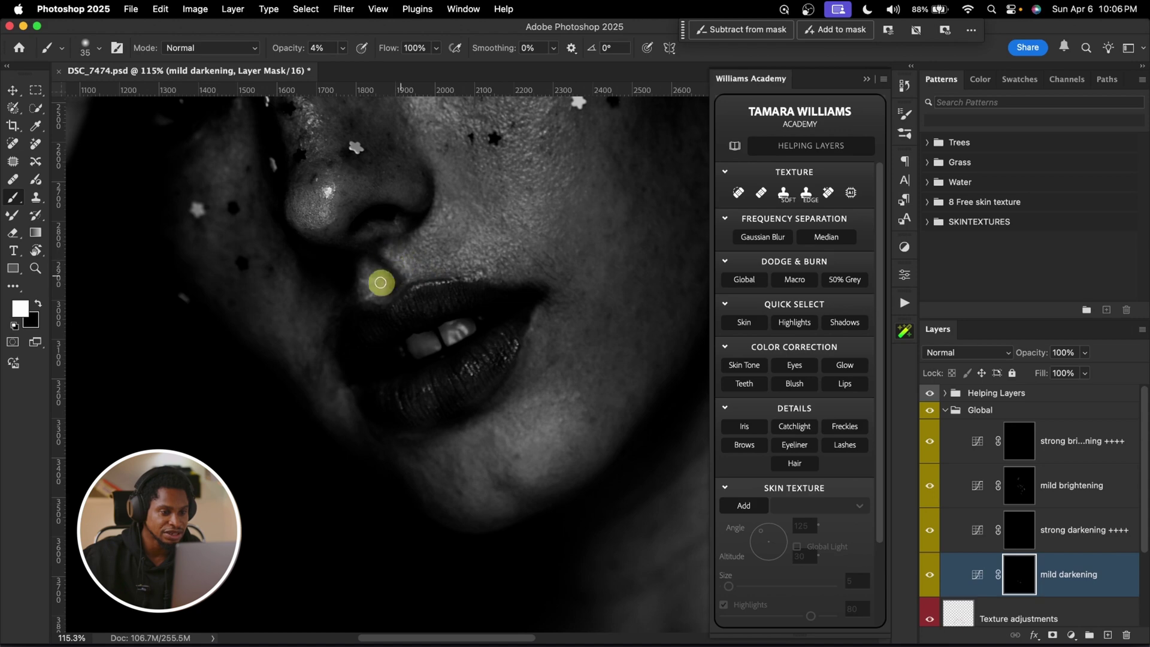
{"action": "key", "text": "bracketleft"}
{"action": "key", "text": "bracketleft"}
{"action": "key", "text": "bracketleft"}
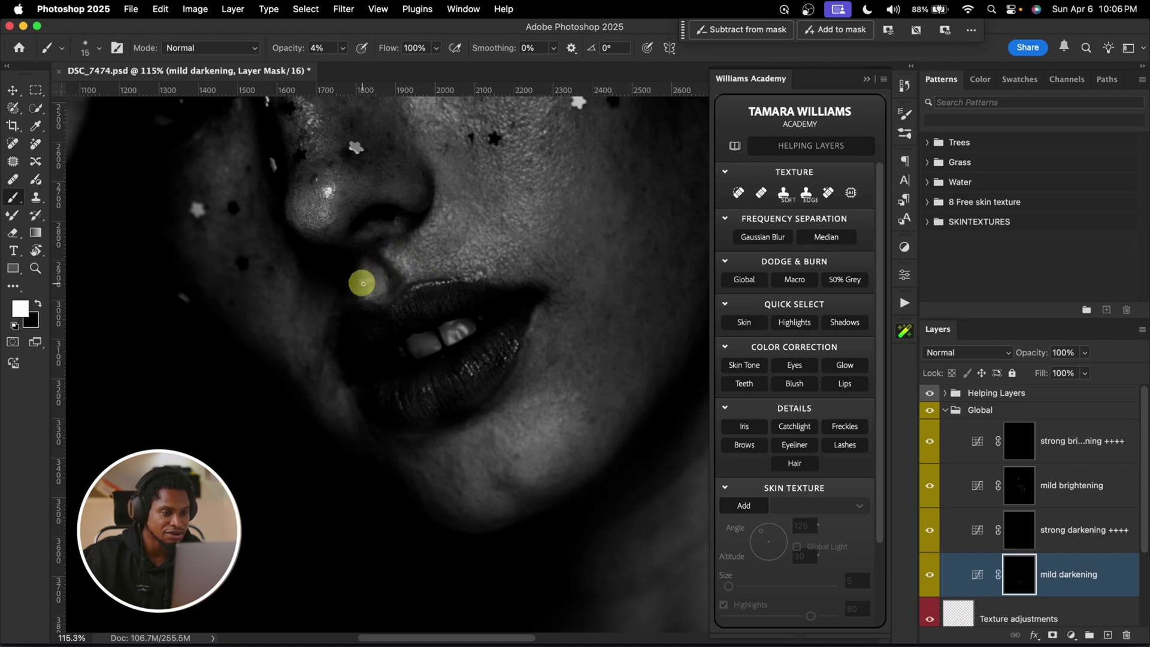
{"action": "key", "text": "bracketright"}
{"action": "key", "text": "bracketright"}
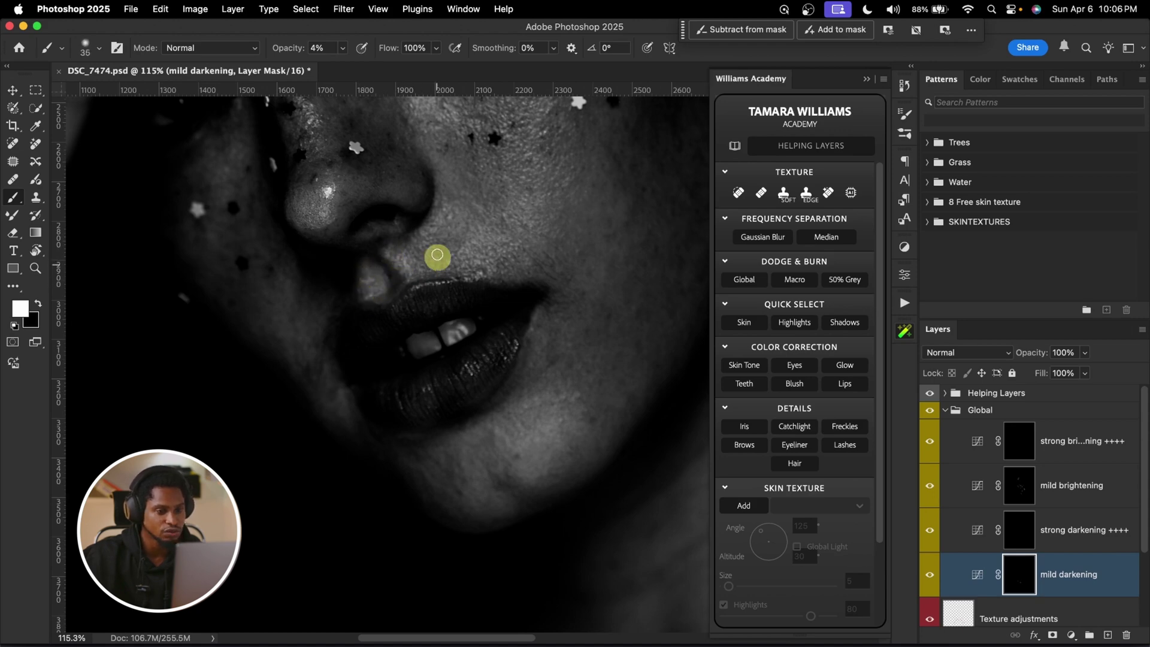
Darken the bright patches along the side of the nose on the mild darkening mask with a 60 to 90 px brush.
{"action": "scroll", "coordinate": [359, 359], "scroll_direction": "up", "scroll_amount": 5}
{"action": "key", "text": "bracketright"}
{"action": "key", "text": "bracketright"}
{"action": "key", "text": "bracketright"}
{"action": "key", "text": "bracketright"}
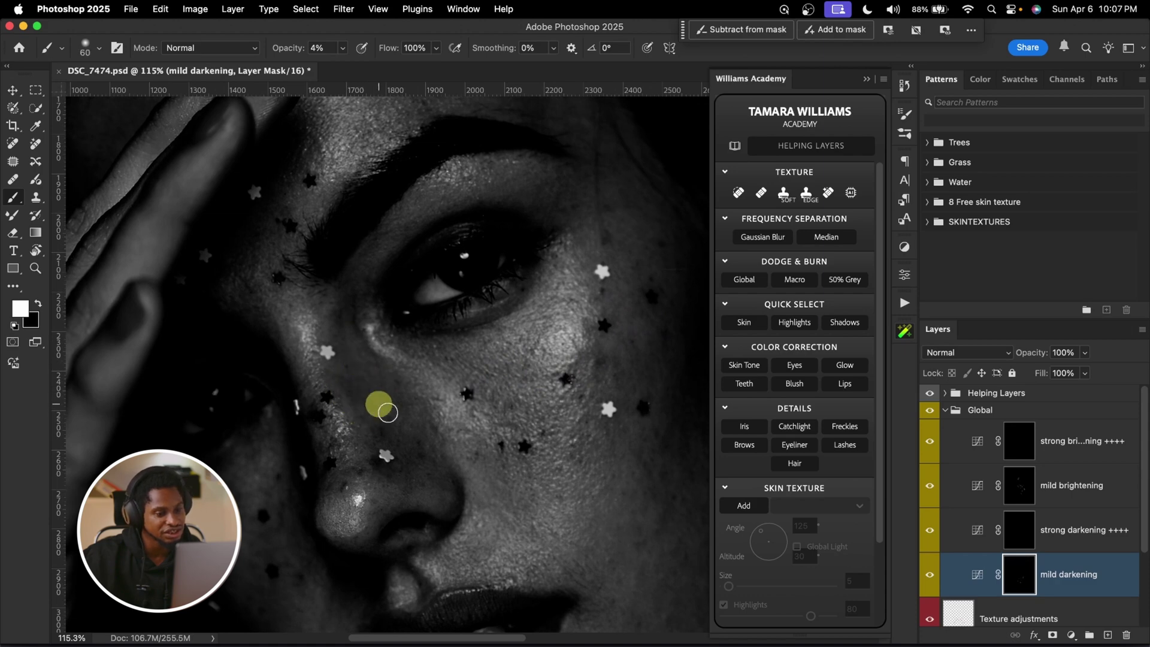
{"action": "key", "text": "bracketright"}
{"action": "key", "text": "bracketright"}
{"action": "key", "text": "bracketright"}
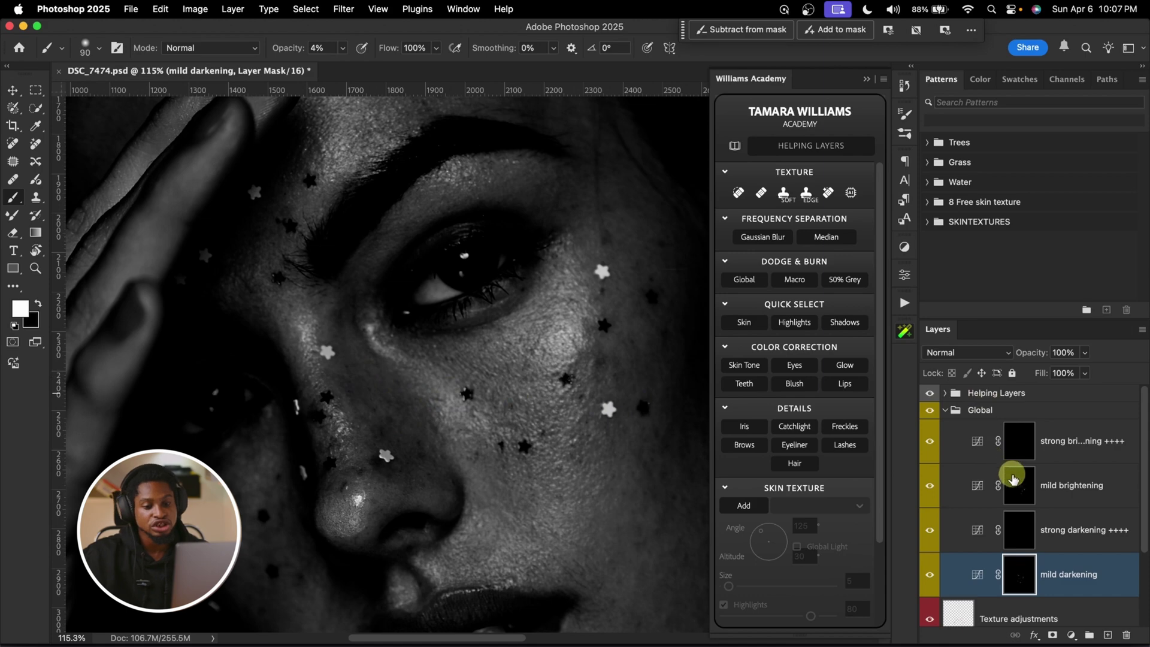
Select the mild brightening layer's mask for work around the forehead and brow.
{"action": "left_click", "coordinate": [1018, 485]}
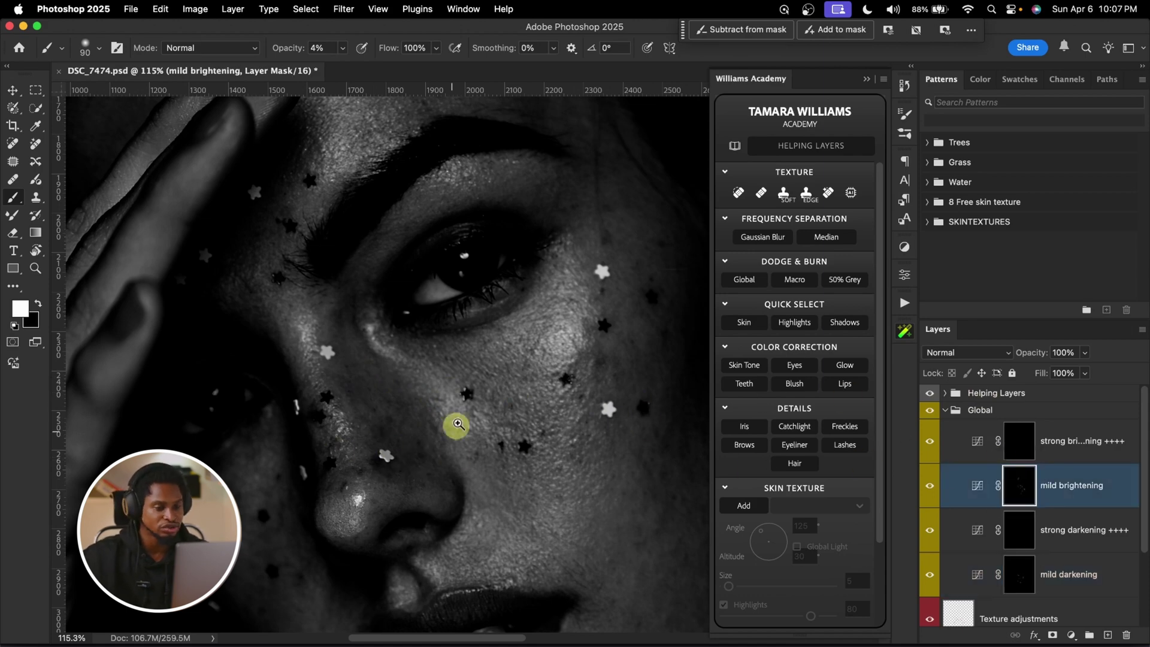
{"action": "key", "text": "z"}
{"action": "scroll", "coordinate": [442, 381], "scroll_direction": "down", "scroll_amount": 5}
{"action": "scroll", "coordinate": [474, 449], "scroll_direction": "up", "scroll_amount": 3}
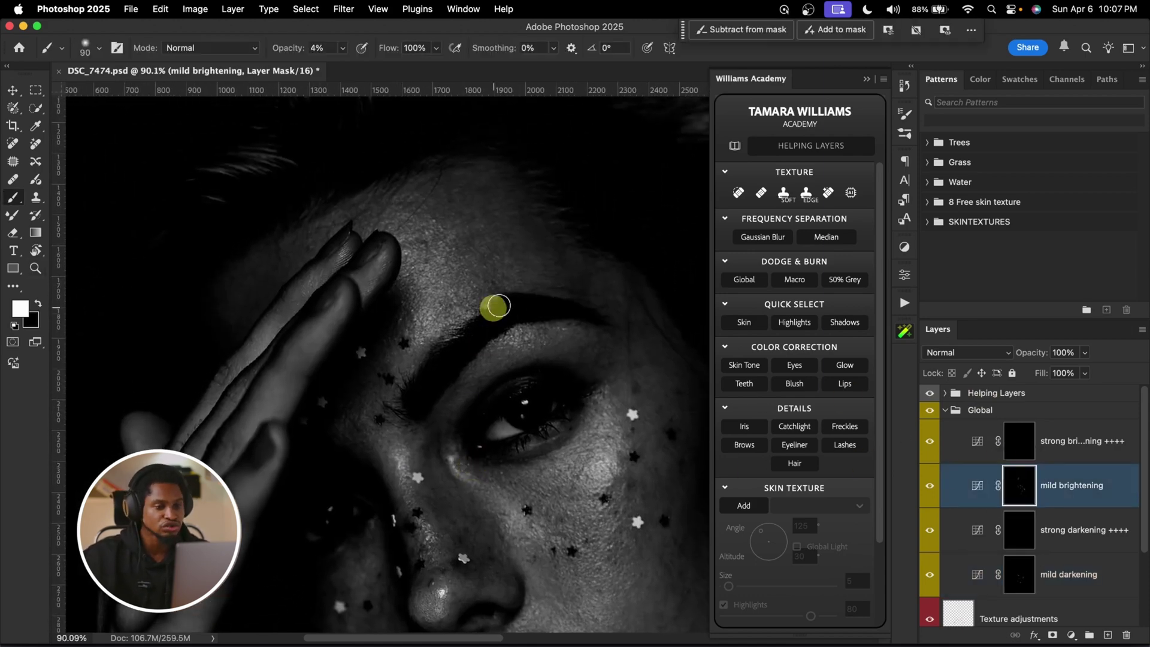
{"action": "key", "text": "e"}
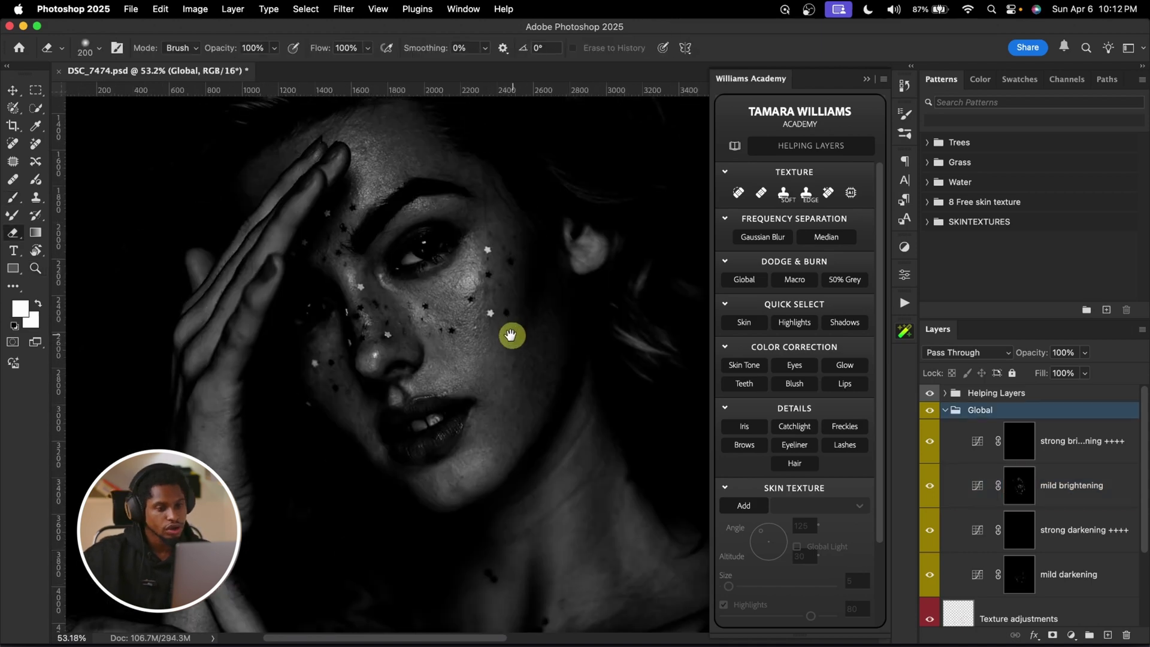
Toggle the Global group's visibility to compare the face before and after in the black-and-white preview.
{"action": "left_click_drag", "start_coordinate": [513, 333], "coordinate": [542, 361]}
{"action": "left_click", "coordinate": [929, 411]}
{"action": "left_click", "coordinate": [930, 419]}
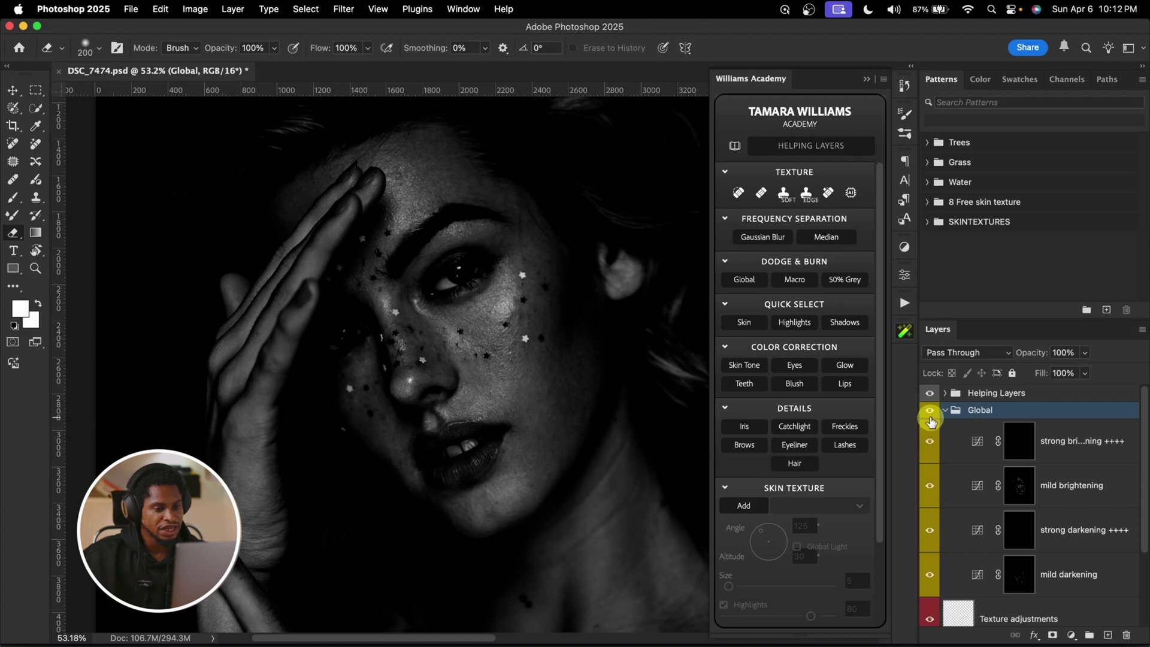
{"action": "left_click", "coordinate": [930, 411]}
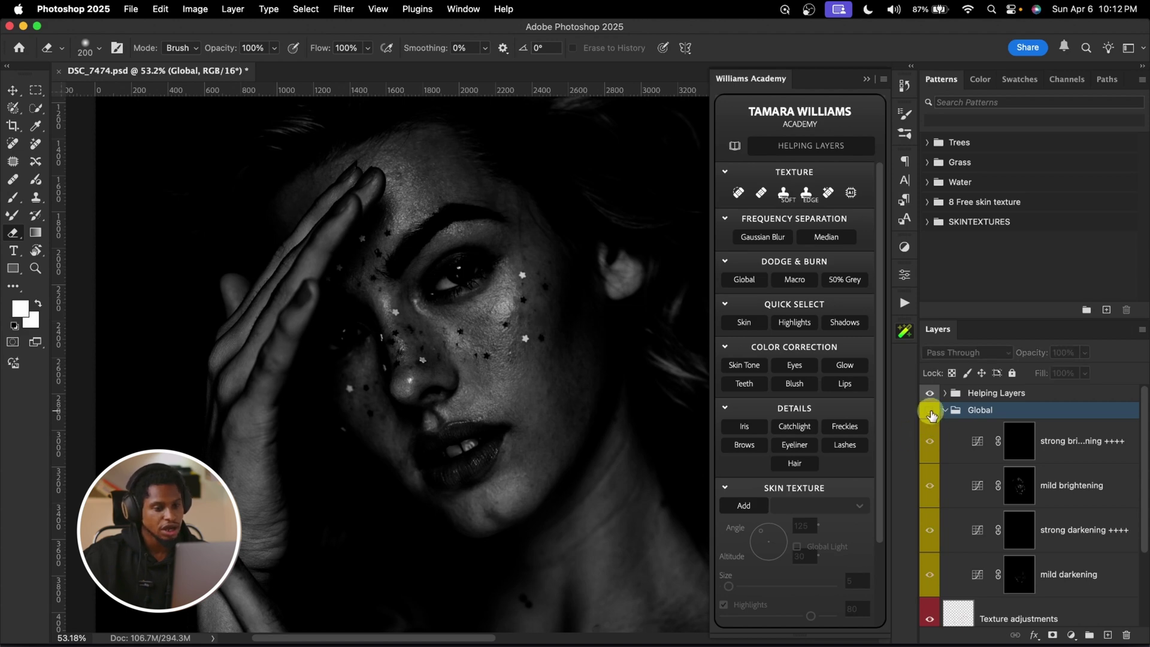
{"action": "left_click", "coordinate": [929, 411]}
{"action": "key", "text": "z"}
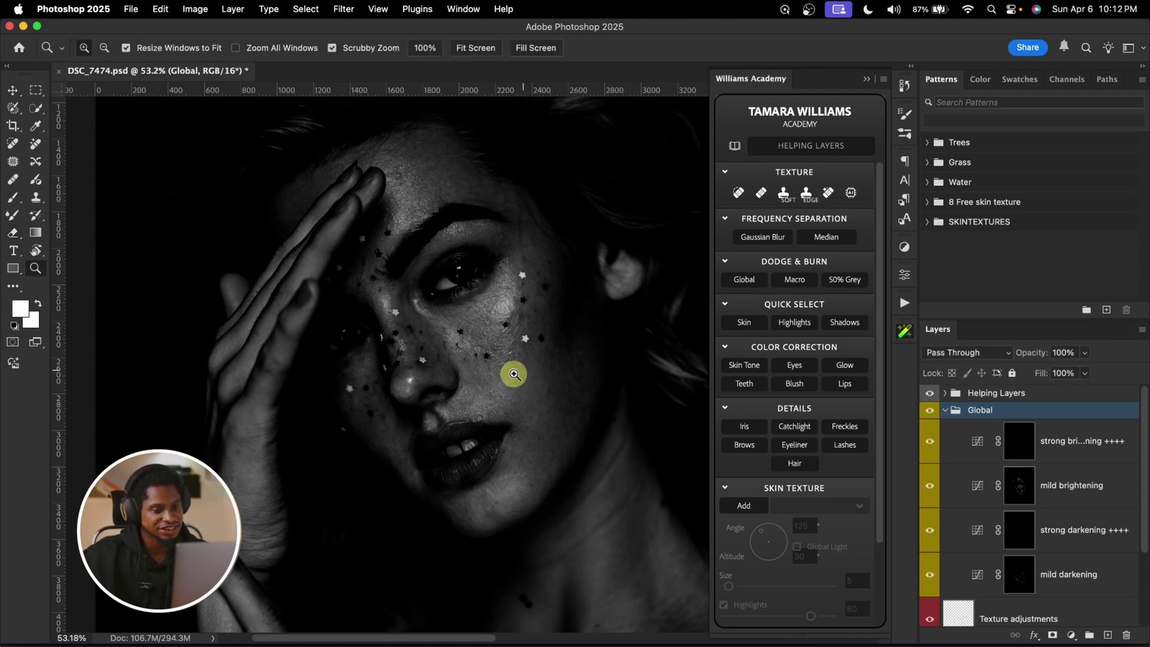
Collapse the Global group and hide the Helping Layers group to show the portrait in colour.
{"action": "left_click_drag", "start_coordinate": [513, 379], "coordinate": [606, 380]}
{"action": "key", "text": "e"}
{"action": "left_click", "coordinate": [944, 411]}
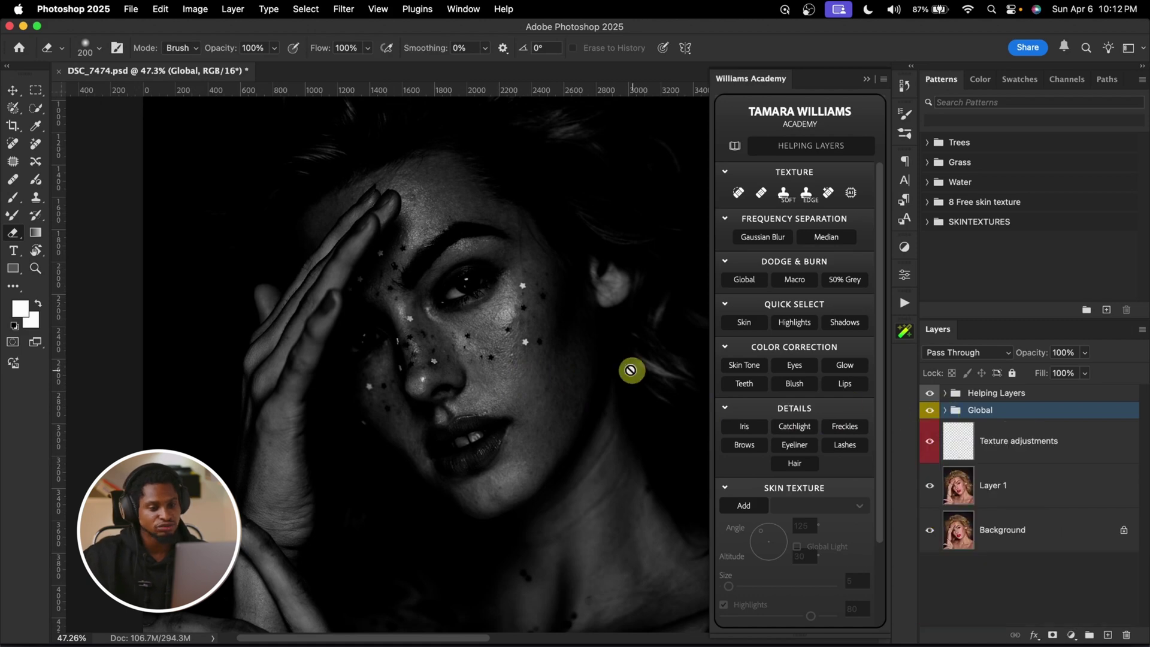
{"action": "left_click", "coordinate": [930, 392]}
{"action": "key", "text": "z"}
{"action": "mouse_move", "coordinate": [531, 359]}
{"action": "left_mouse_down"}
{"action": "mouse_move", "coordinate": [546, 350]}
{"action": "mouse_move", "coordinate": [569, 371]}
{"action": "left_mouse_up"}
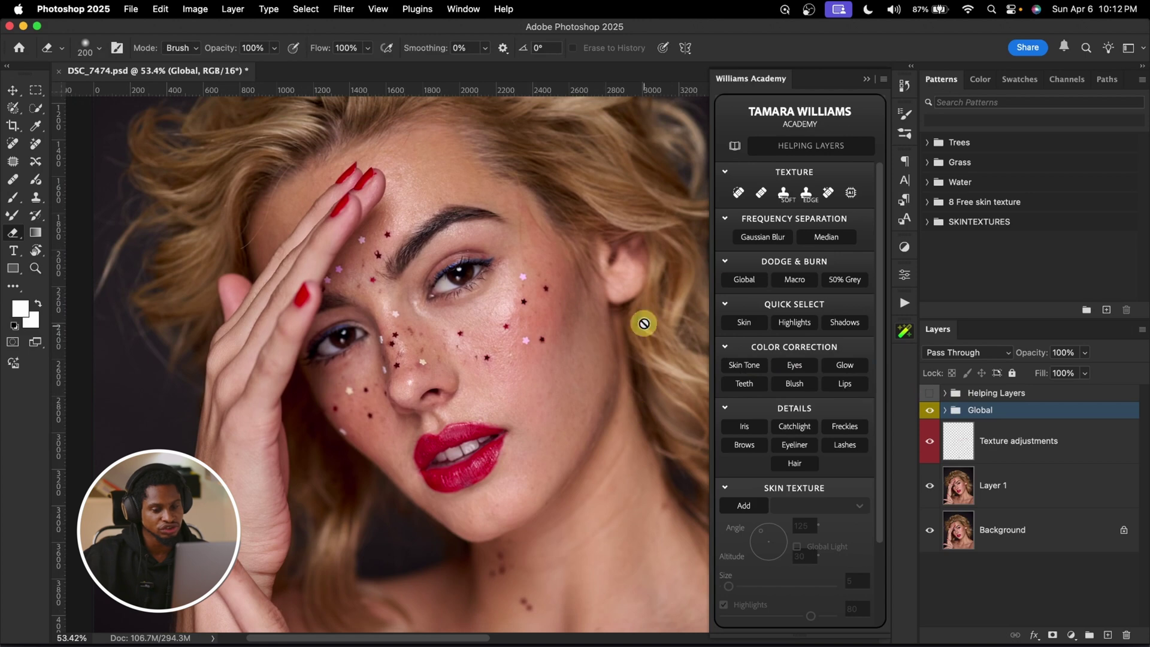
Toggle the Global group's visibility to compare the skin before and after in colour.
{"action": "left_click", "coordinate": [930, 410]}
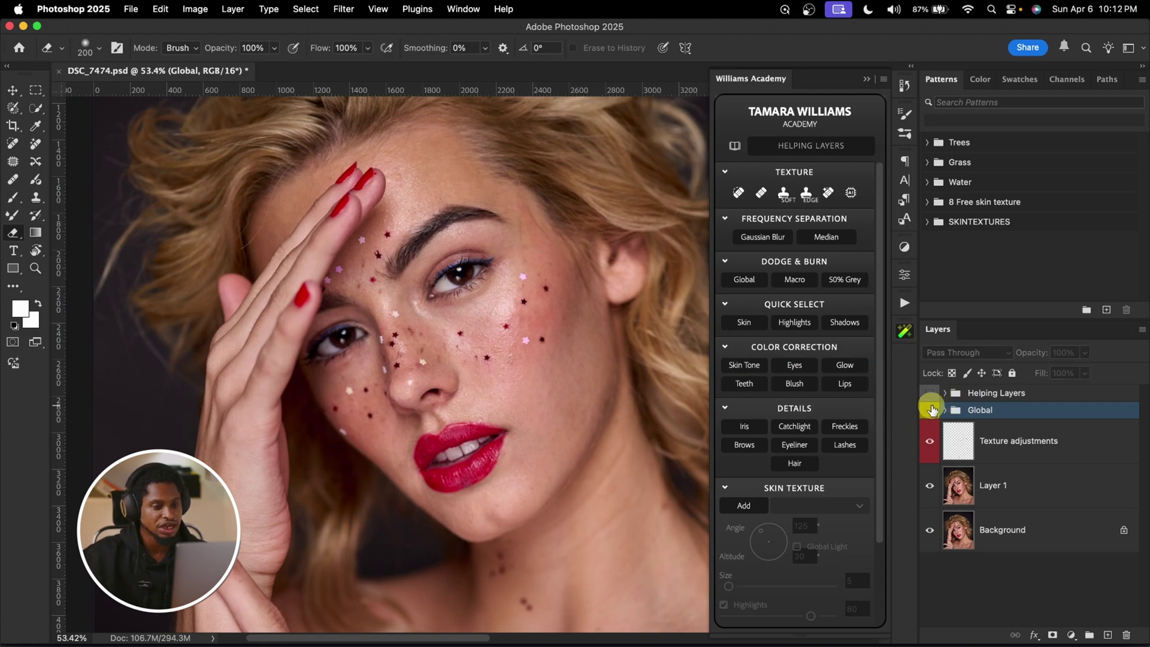
{"action": "left_click", "coordinate": [930, 411]}
{"action": "left_click", "coordinate": [930, 414]}
{"action": "left_click", "coordinate": [929, 413]}
{"action": "key", "text": "z"}
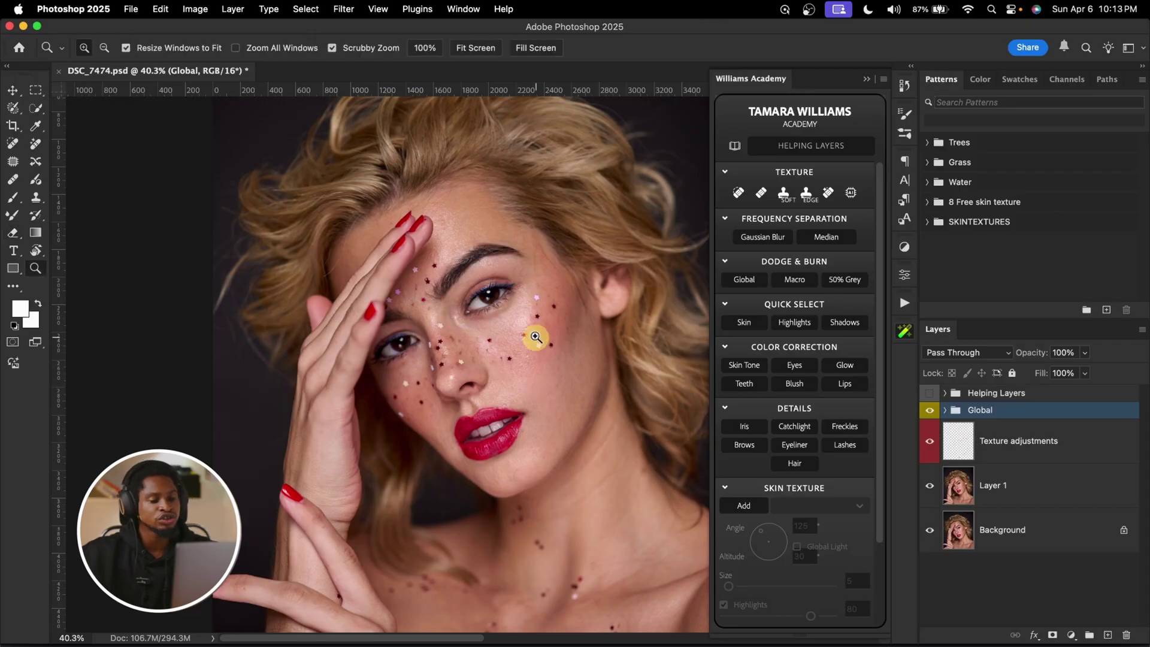
{"action": "mouse_move", "coordinate": [539, 328]}
{"action": "left_mouse_down"}
{"action": "mouse_move", "coordinate": [572, 302]}
{"action": "mouse_move", "coordinate": [539, 301]}
{"action": "left_mouse_up"}
{"action": "key", "text": "e"}
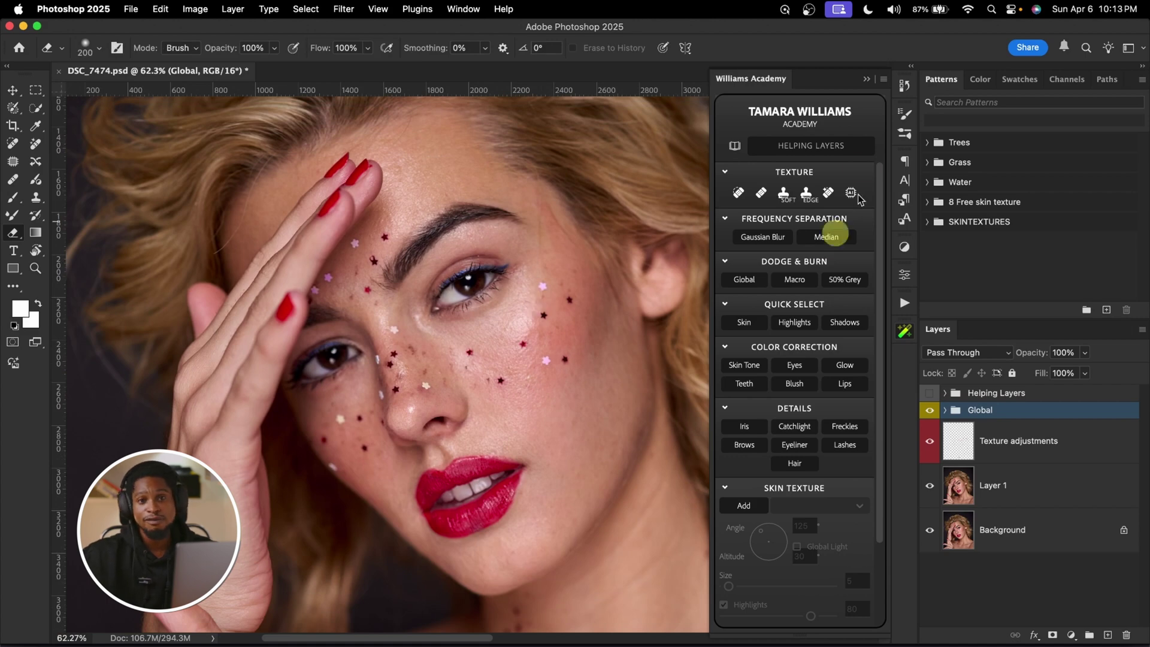
{"action": "key", "text": "z"}
{"action": "mouse_move", "coordinate": [545, 328]}
{"action": "left_mouse_down"}
{"action": "mouse_move", "coordinate": [588, 323]}
{"action": "mouse_move", "coordinate": [475, 342]}
{"action": "left_mouse_up"}
{"action": "key", "text": "e"}
{"action": "key", "text": "z"}
{"action": "key", "text": "e"}
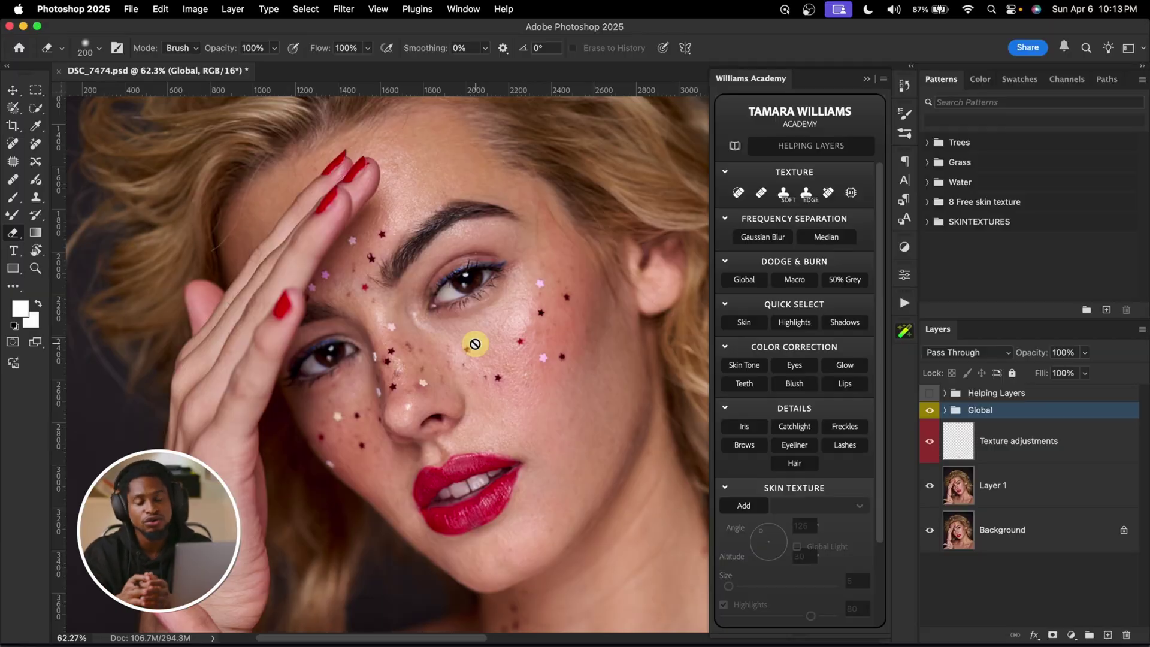
Add the Macro dodge and burn layers and show the Helping Layers group for close work on the cheek.
{"action": "key", "text": "z"}
{"action": "left_click_drag", "start_coordinate": [500, 330], "coordinate": [557, 309]}
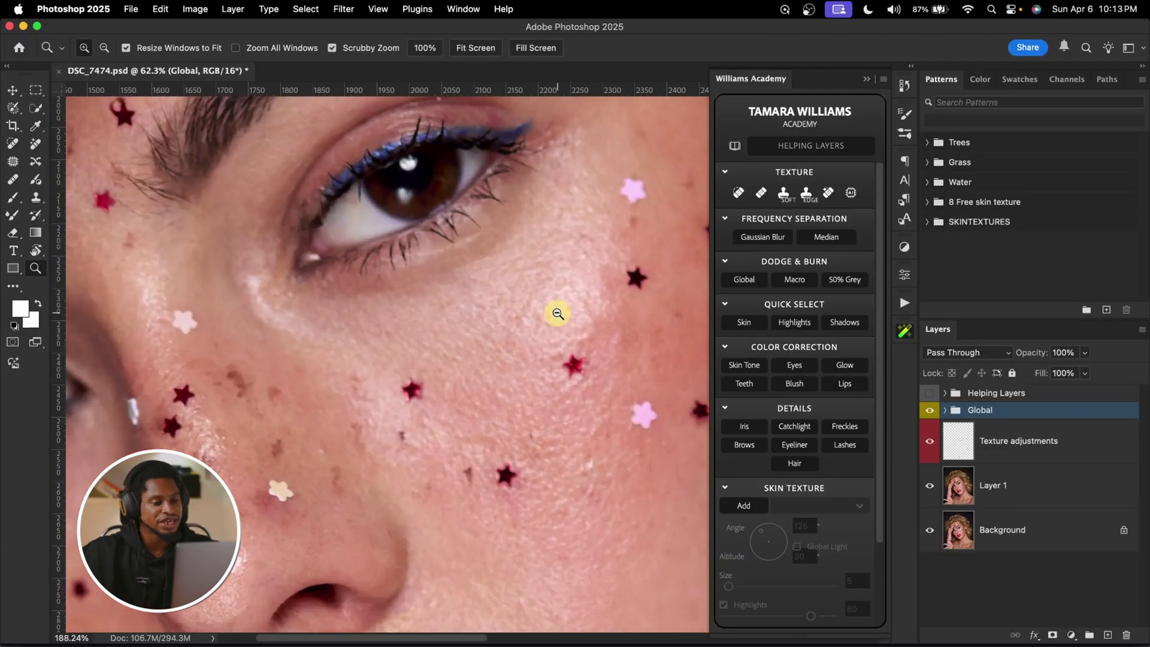
{"action": "key", "text": "e"}
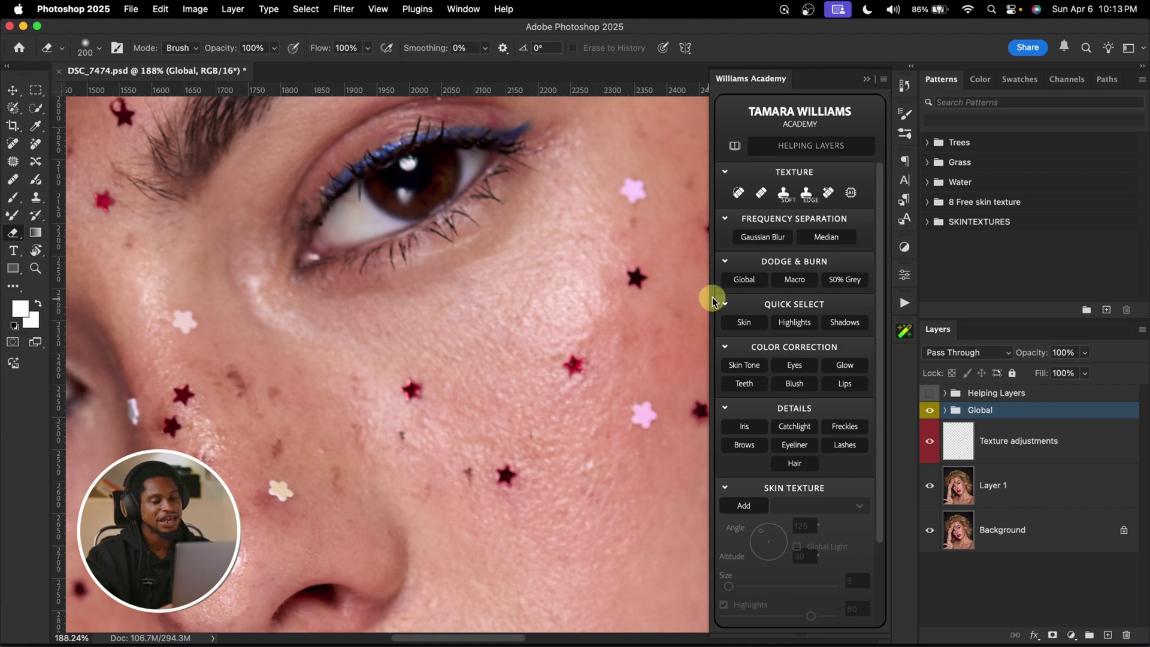
{"action": "left_click", "coordinate": [797, 280]}
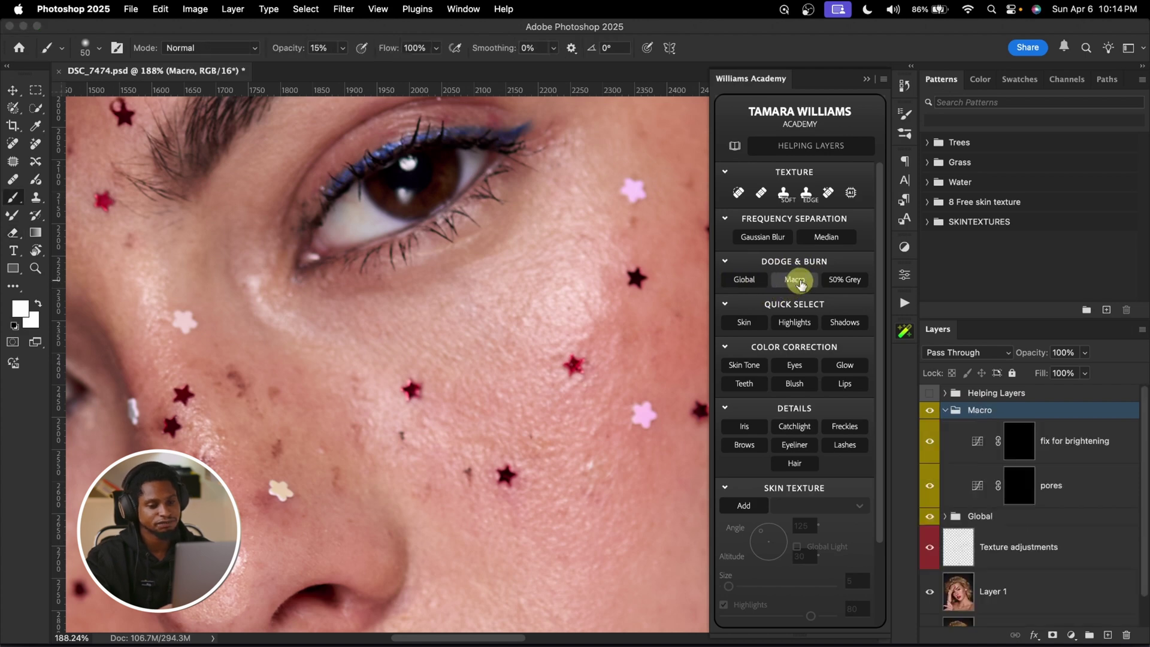
{"action": "left_click", "coordinate": [930, 394]}
{"action": "key", "text": "z"}
{"action": "left_click_drag", "start_coordinate": [449, 467], "coordinate": [424, 416]}
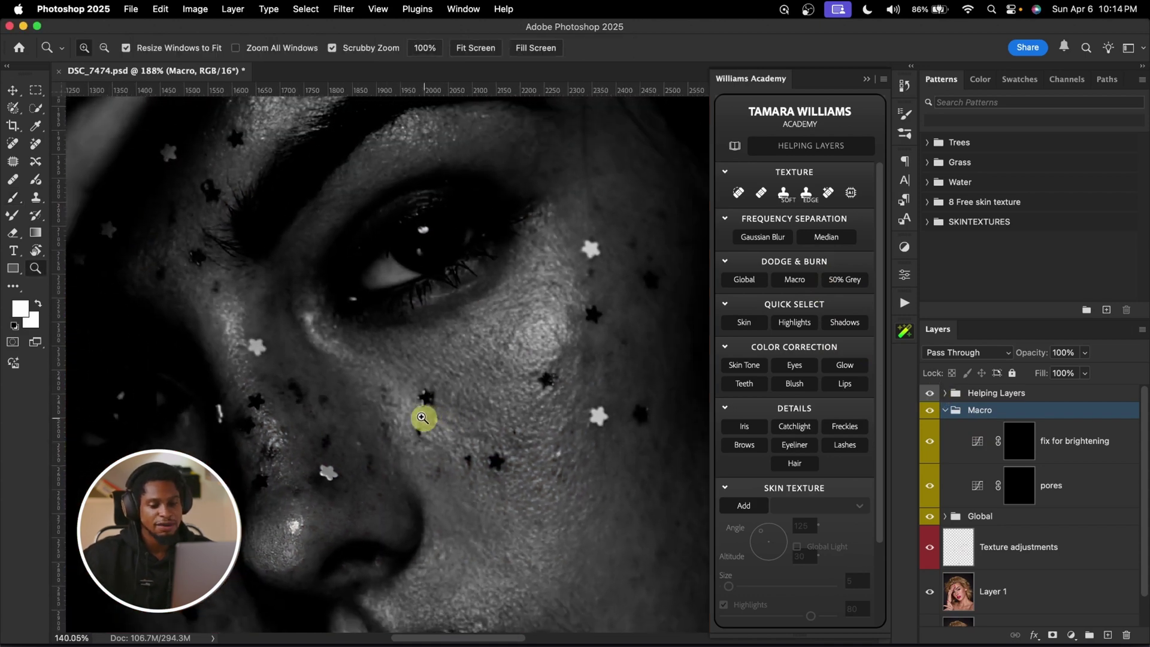
Adjust the D&B Help B/W layer's black-and-white mix to Reds 30 and Yellows 81.
{"action": "left_click", "coordinate": [944, 394]}
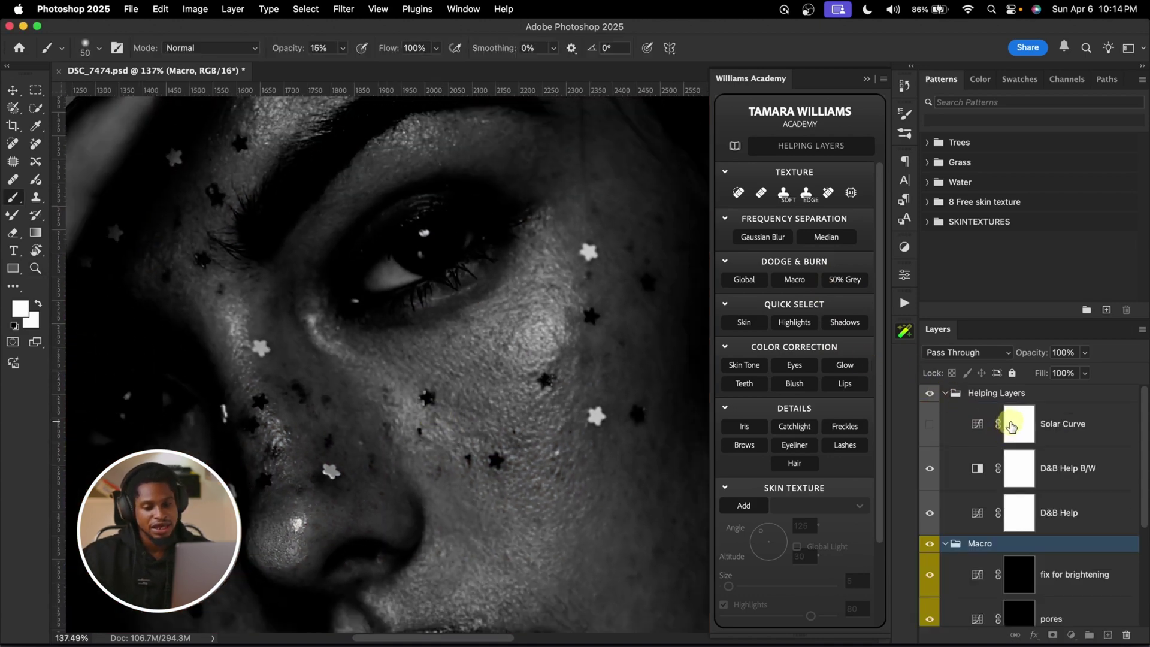
{"action": "left_click", "coordinate": [1016, 423]}
{"action": "left_click", "coordinate": [976, 469]}
{"action": "left_click", "coordinate": [904, 275]}
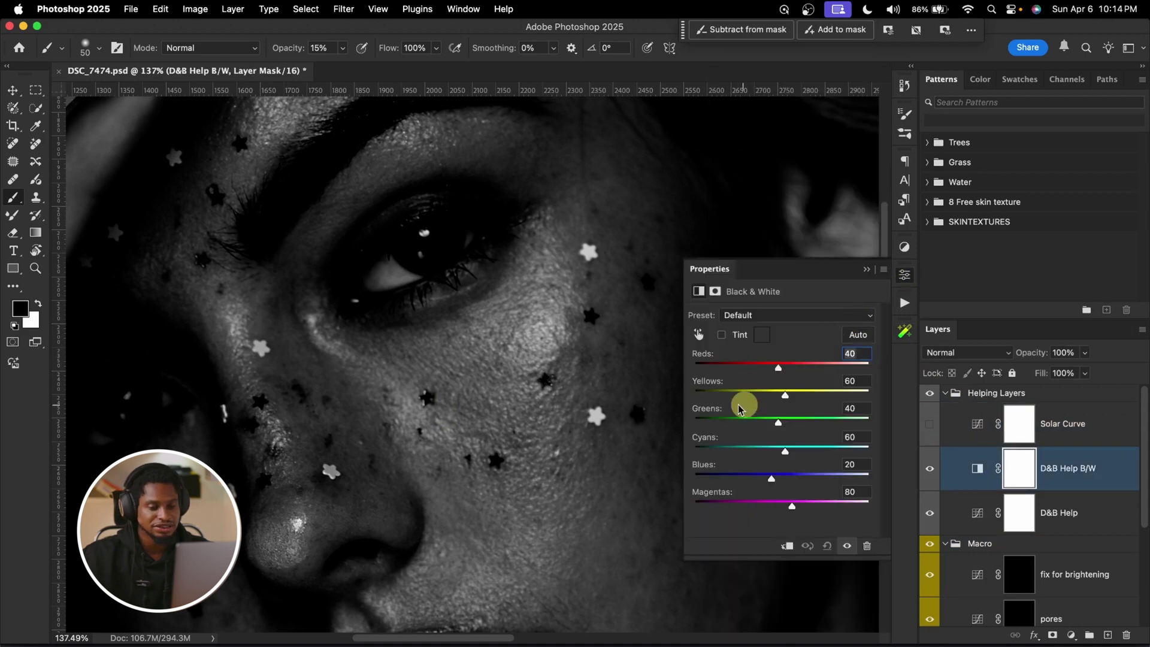
{"action": "left_click_drag", "start_coordinate": [783, 369], "coordinate": [778, 370]}
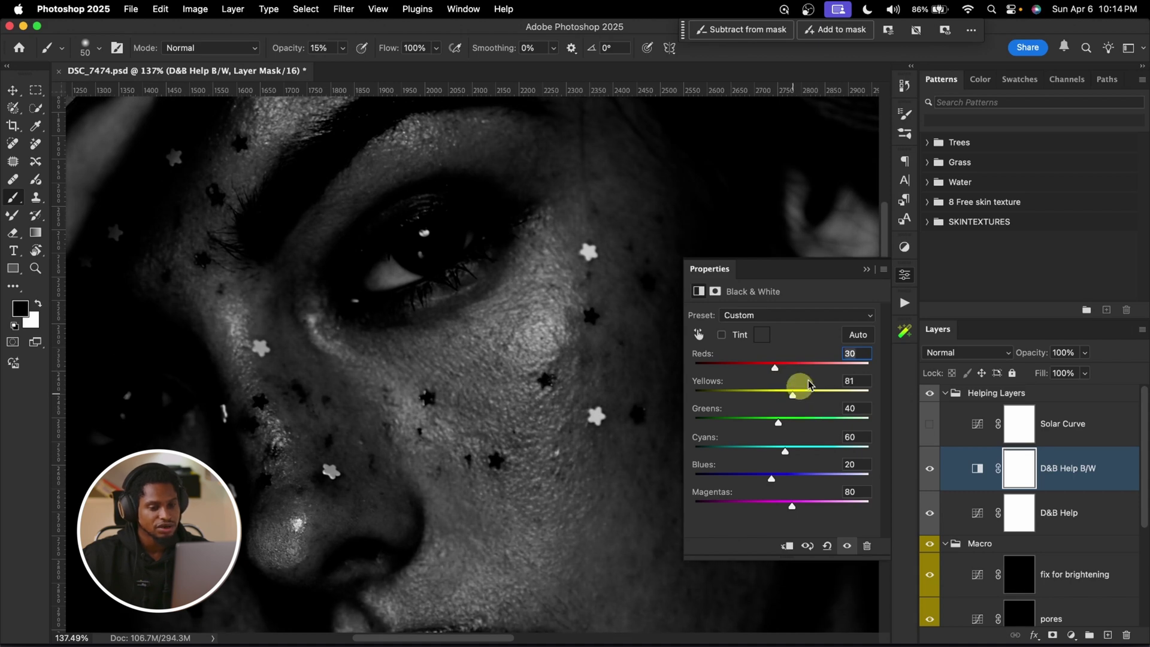
{"action": "left_click", "coordinate": [865, 269]}
Inspect the black-and-white preview on the face and cheek, and collapse the Helping Layers group.
{"action": "key", "text": "z"}
{"action": "scroll", "coordinate": [609, 375], "scroll_direction": "down", "scroll_amount": 5}
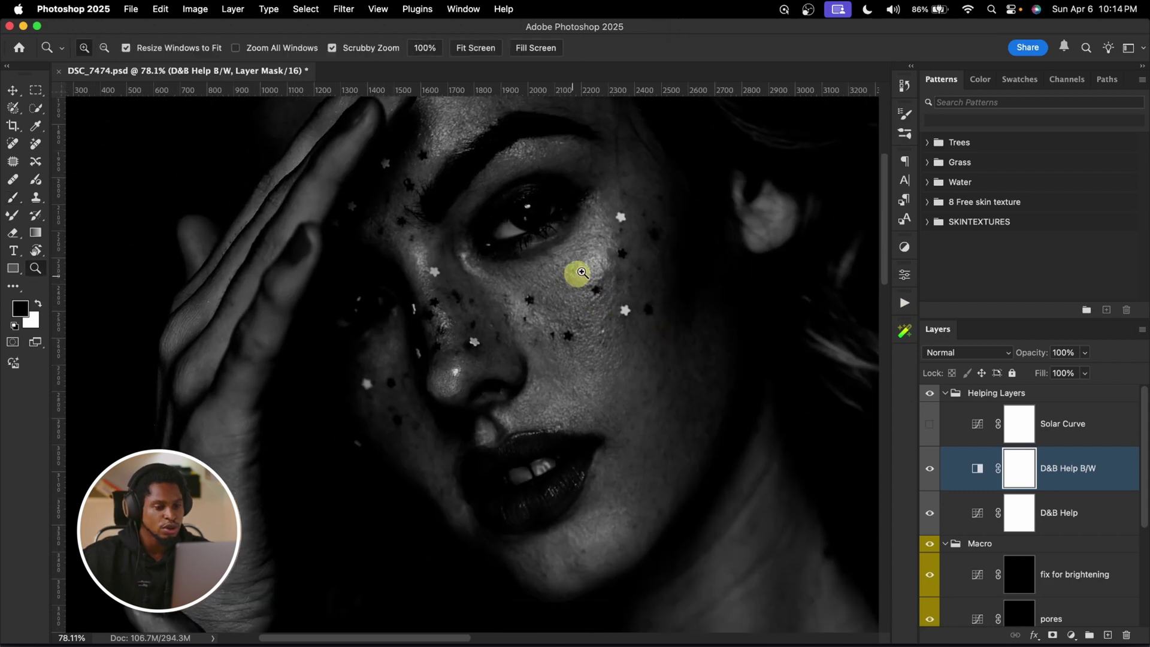
{"action": "scroll", "coordinate": [581, 272], "scroll_direction": "up", "scroll_amount": 5}
{"action": "key", "text": "b"}
{"action": "left_click_drag", "start_coordinate": [542, 341], "coordinate": [557, 367]}
{"action": "left_click", "coordinate": [949, 393]}
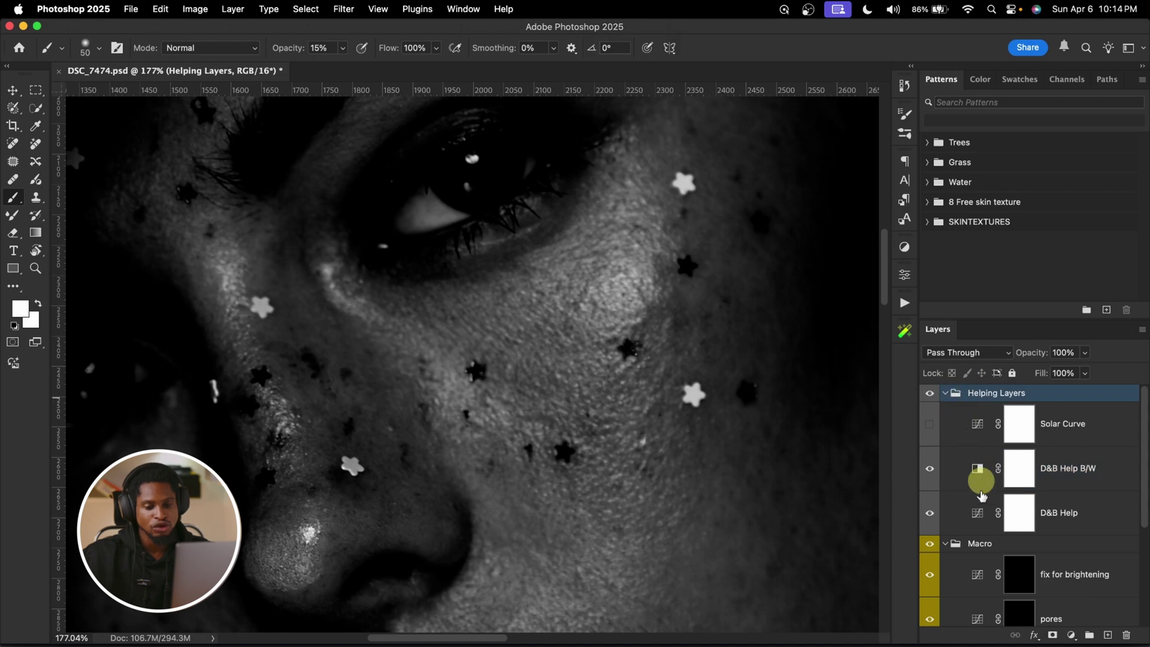
{"action": "left_click", "coordinate": [945, 393]}
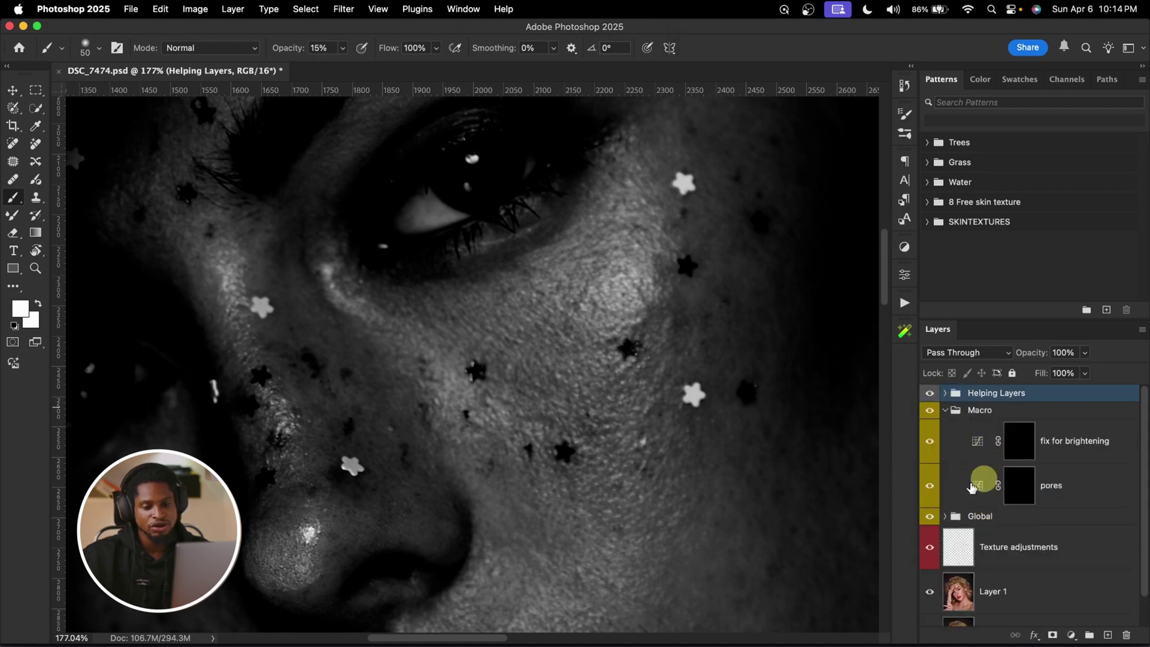
Select the pores mask and set up a 30 px brush at 100% opacity with white as the foreground colour.
{"action": "left_click", "coordinate": [1016, 443]}
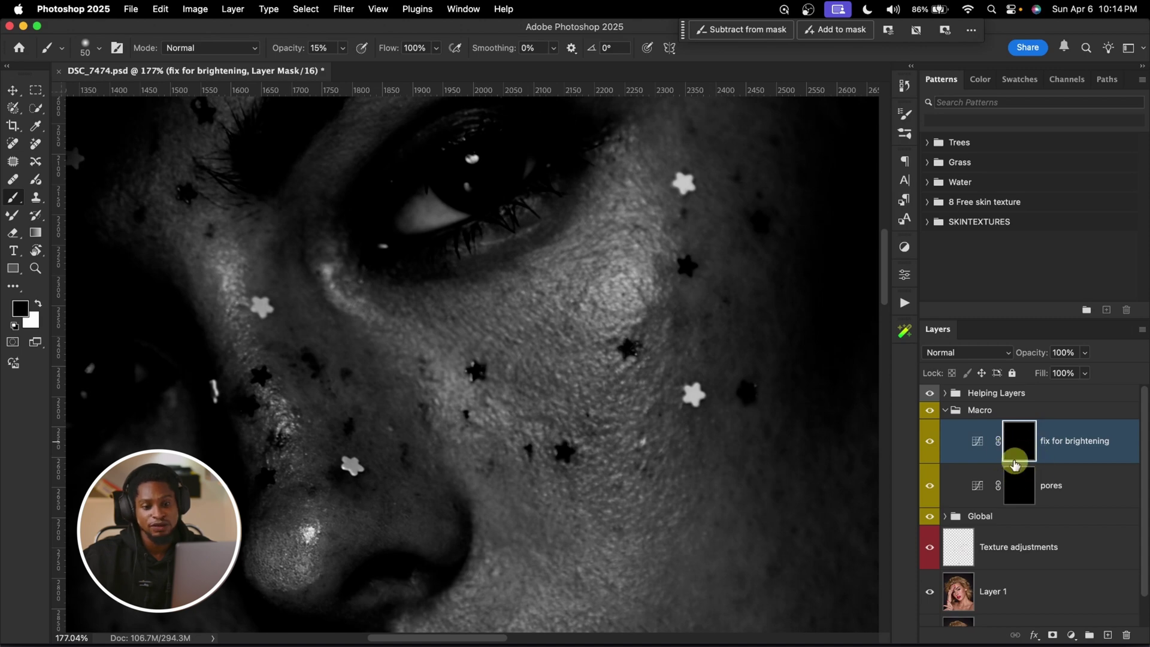
{"action": "left_click", "coordinate": [1027, 488]}
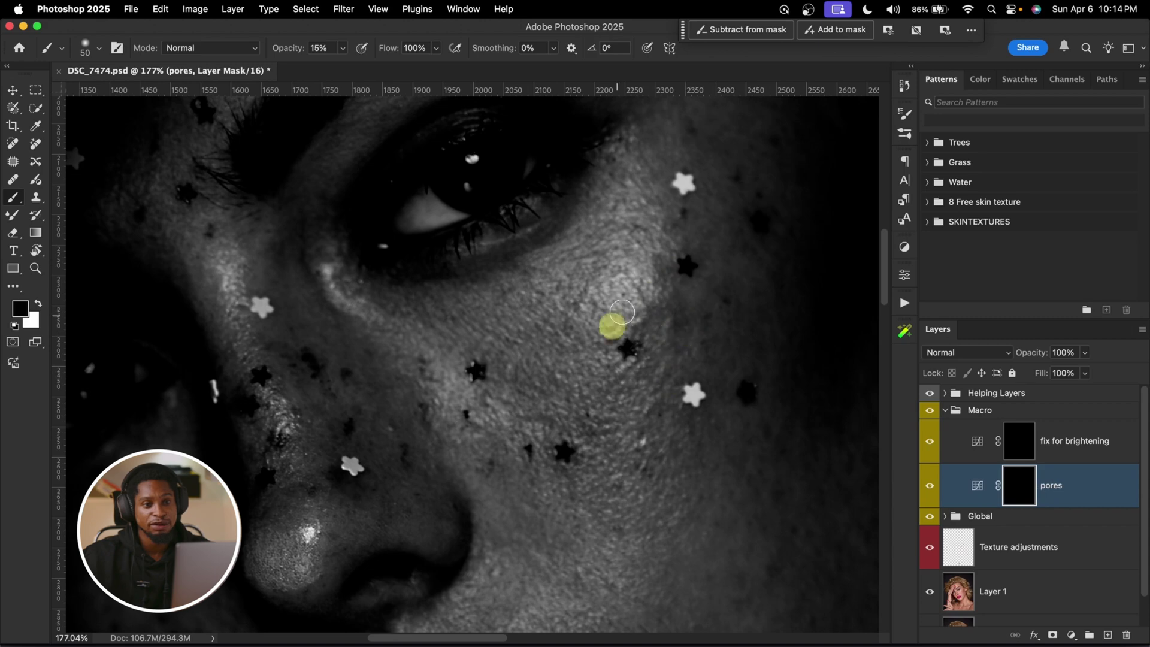
{"action": "left_click", "coordinate": [341, 49]}
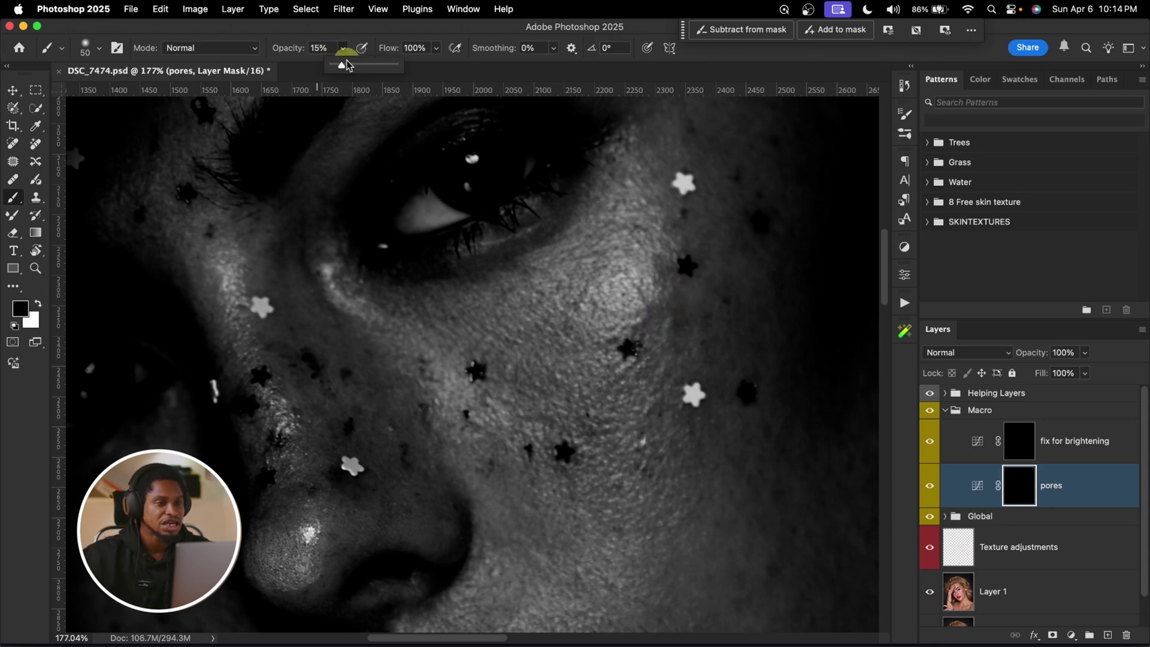
{"action": "key", "text": "0"}
{"action": "key", "text": "bracketleft"}
{"action": "key", "text": "bracketleft"}
{"action": "key", "text": "x"}
Test a full-opacity stroke at the inner eye corner on the fix for brightening mask and toggle that layer to compare.
{"action": "left_click", "coordinate": [952, 441]}
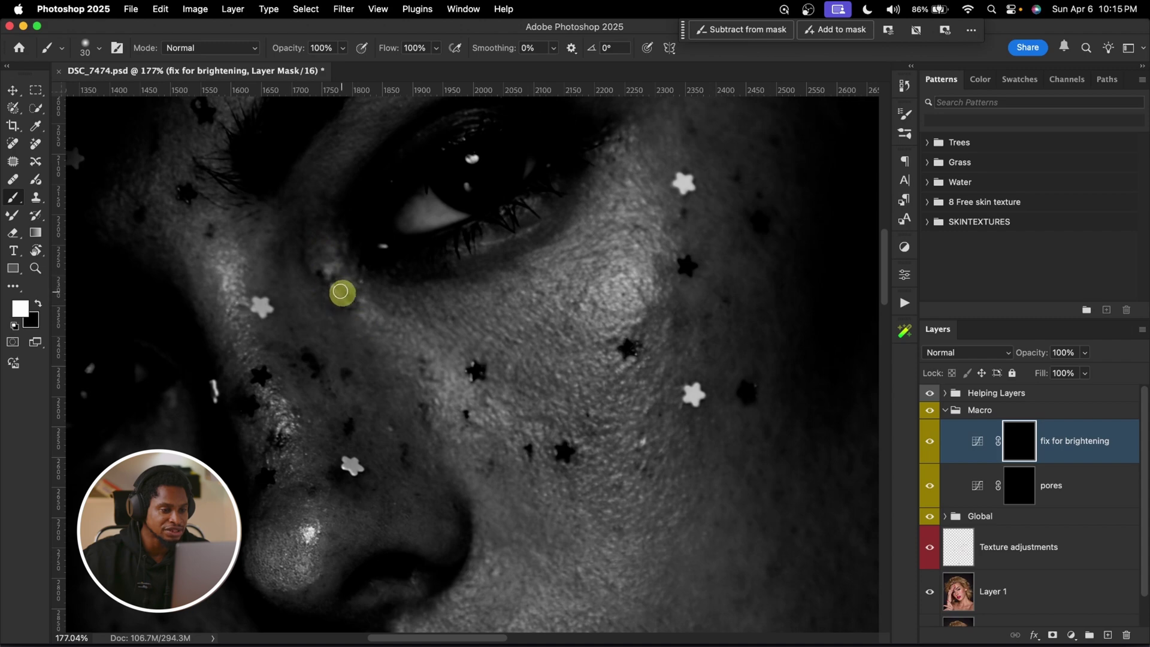
{"action": "left_click", "coordinate": [346, 291]}
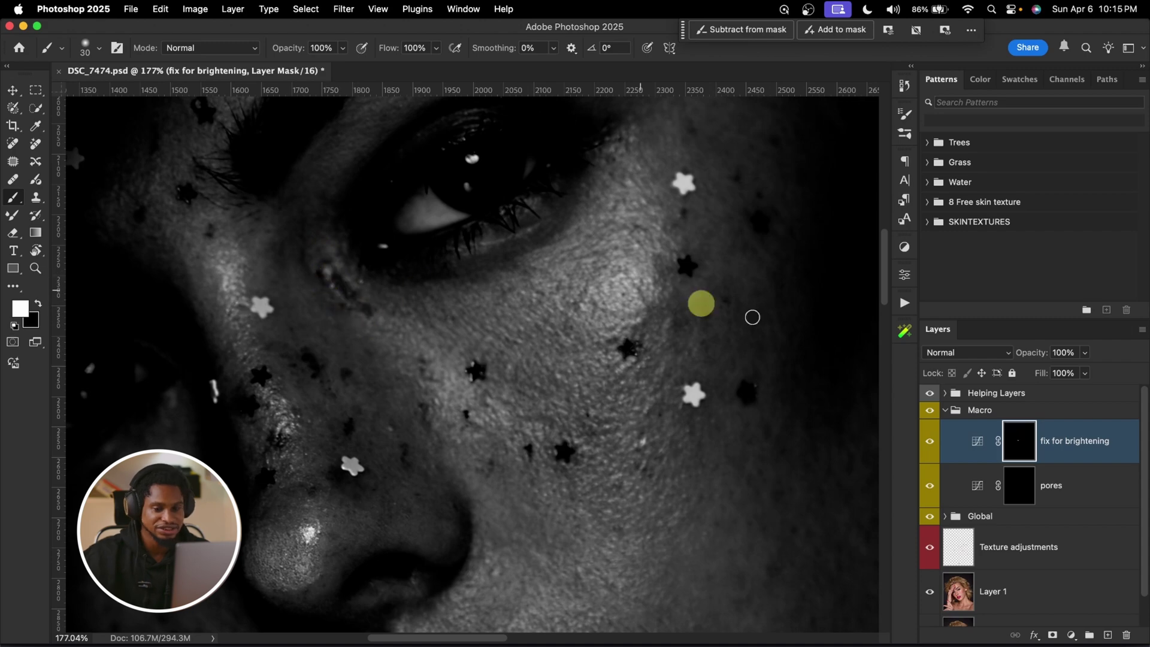
{"action": "left_click", "coordinate": [929, 444]}
{"action": "key", "text": "super+2"}
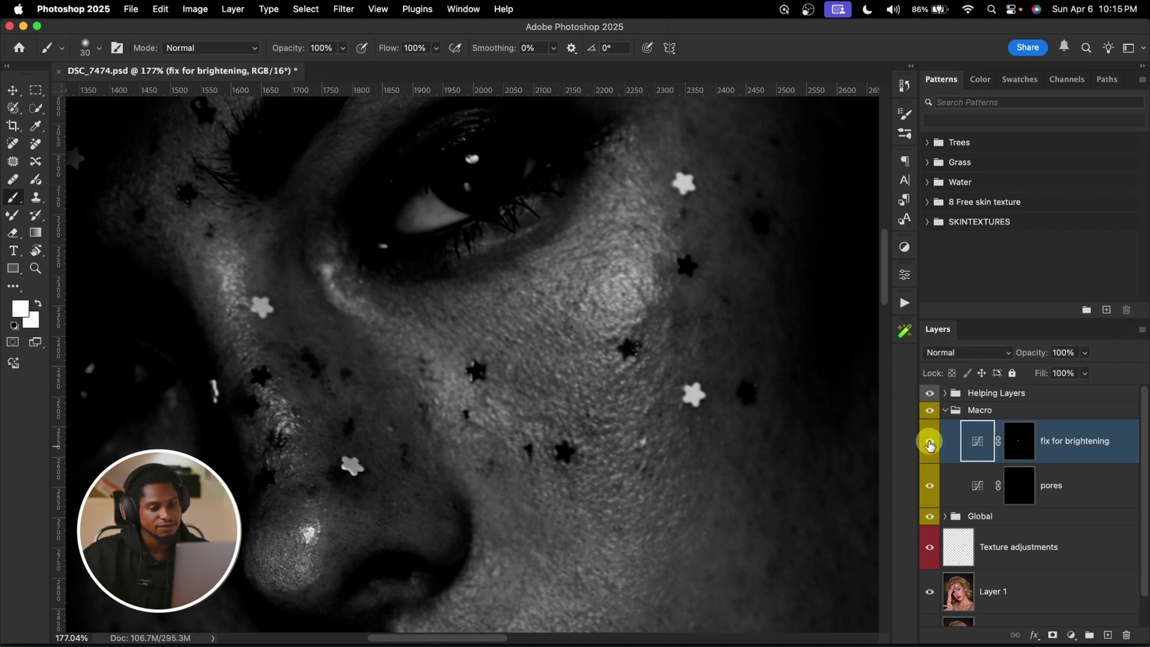
{"action": "left_click", "coordinate": [929, 441]}
Test a short full-opacity stroke on the outer cheek on the pores mask and toggle that layer to compare.
{"action": "left_click", "coordinate": [1021, 485]}
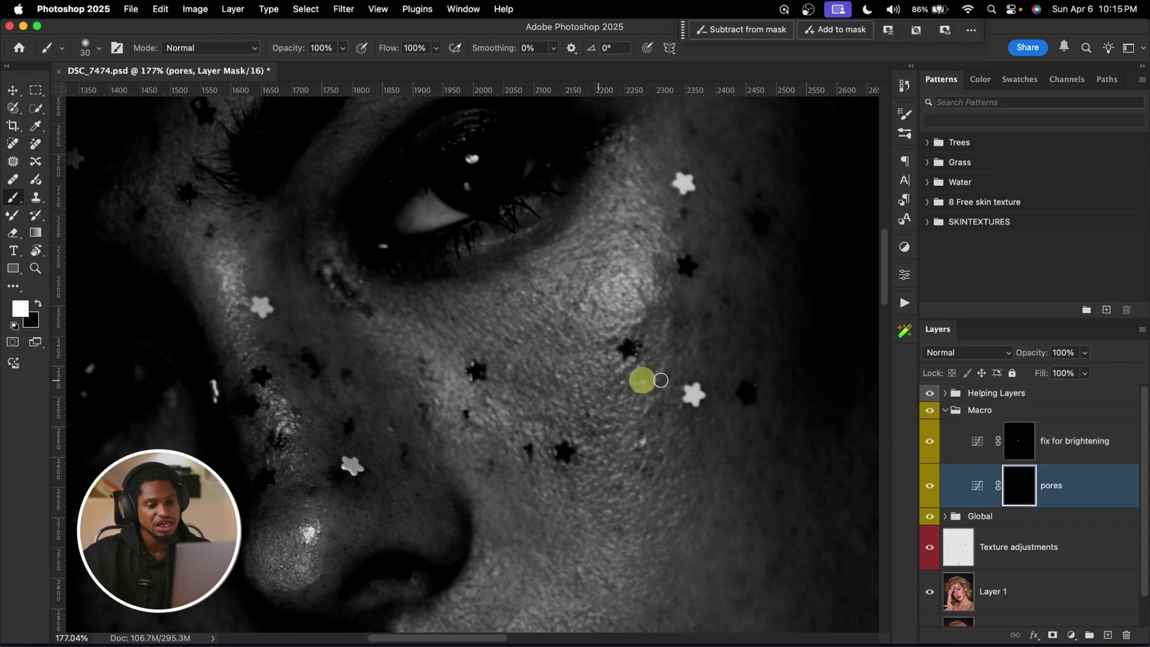
{"action": "mouse_move", "coordinate": [680, 323]}
{"action": "left_mouse_down"}
{"action": "mouse_move", "coordinate": [672, 308]}
{"action": "mouse_move", "coordinate": [680, 324]}
{"action": "left_mouse_up"}
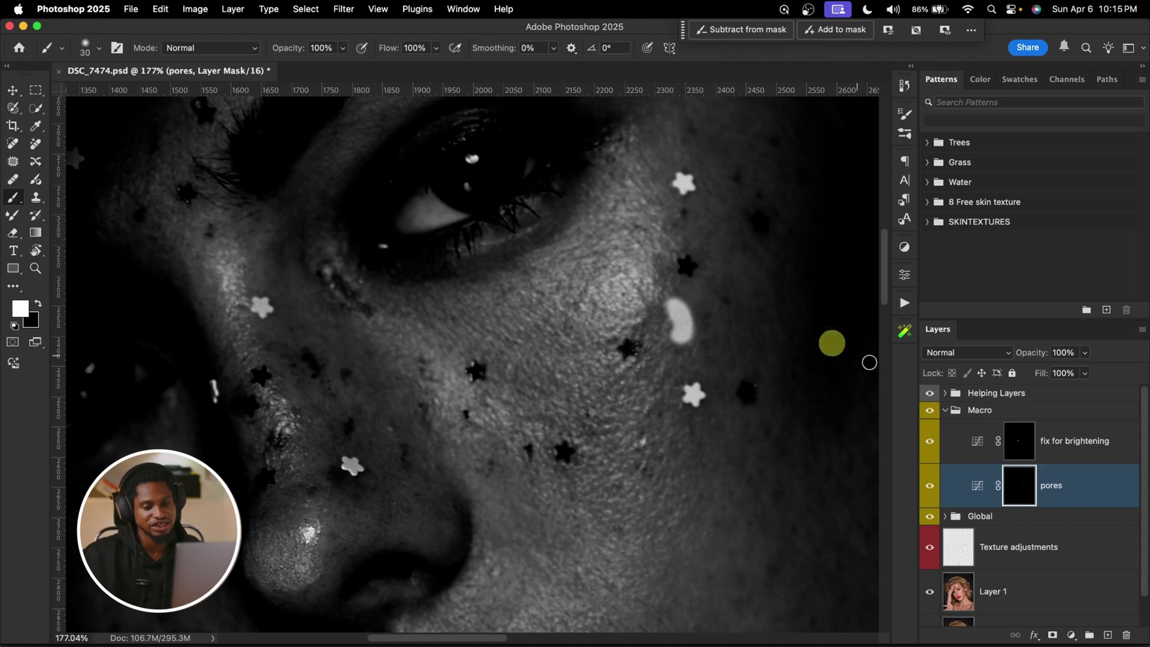
{"action": "left_click", "coordinate": [929, 485]}
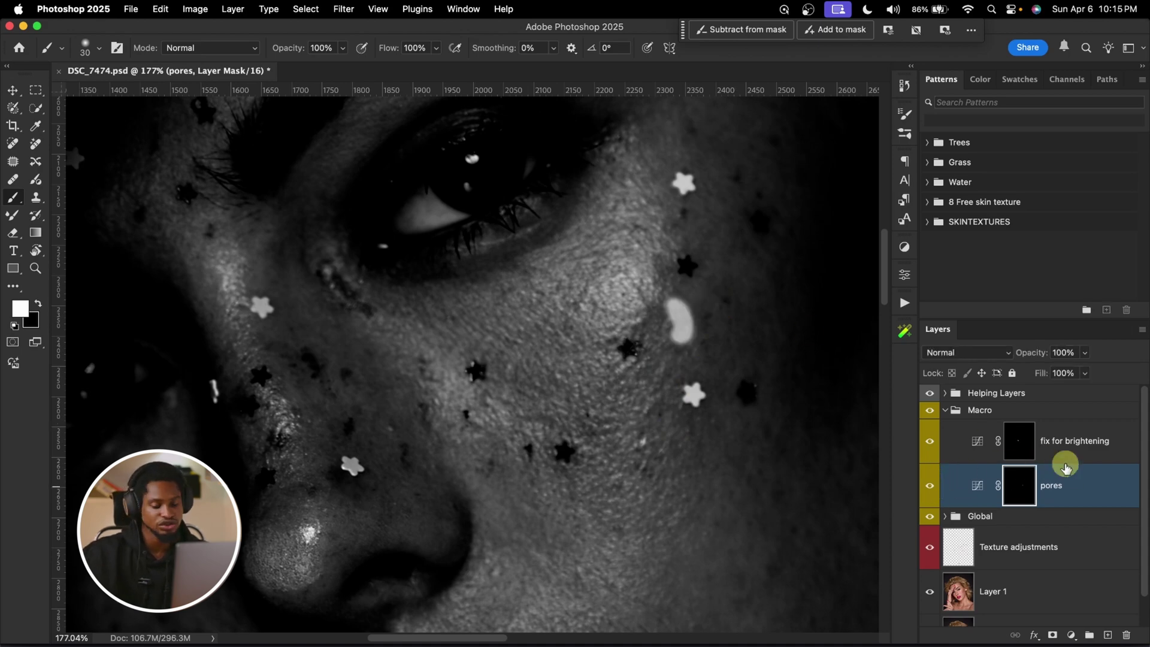
Select the fix for brightening mask and set the brush opacity to 2% for painting on the cheek.
{"action": "left_click", "coordinate": [1027, 436]}
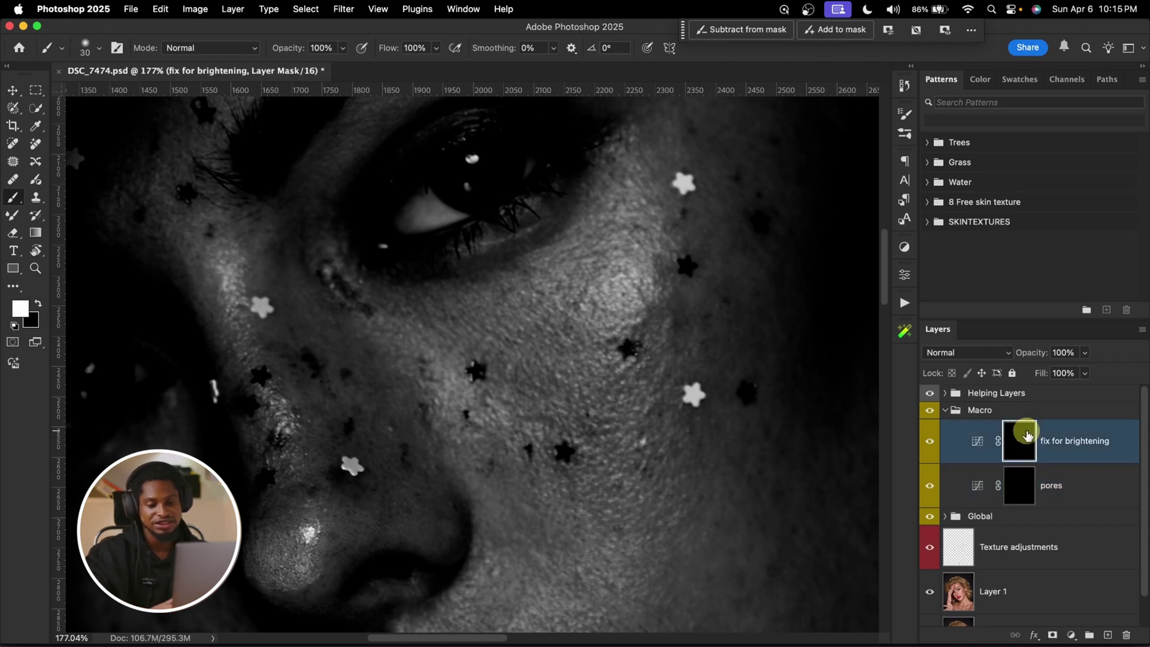
{"action": "left_click", "coordinate": [334, 47]}
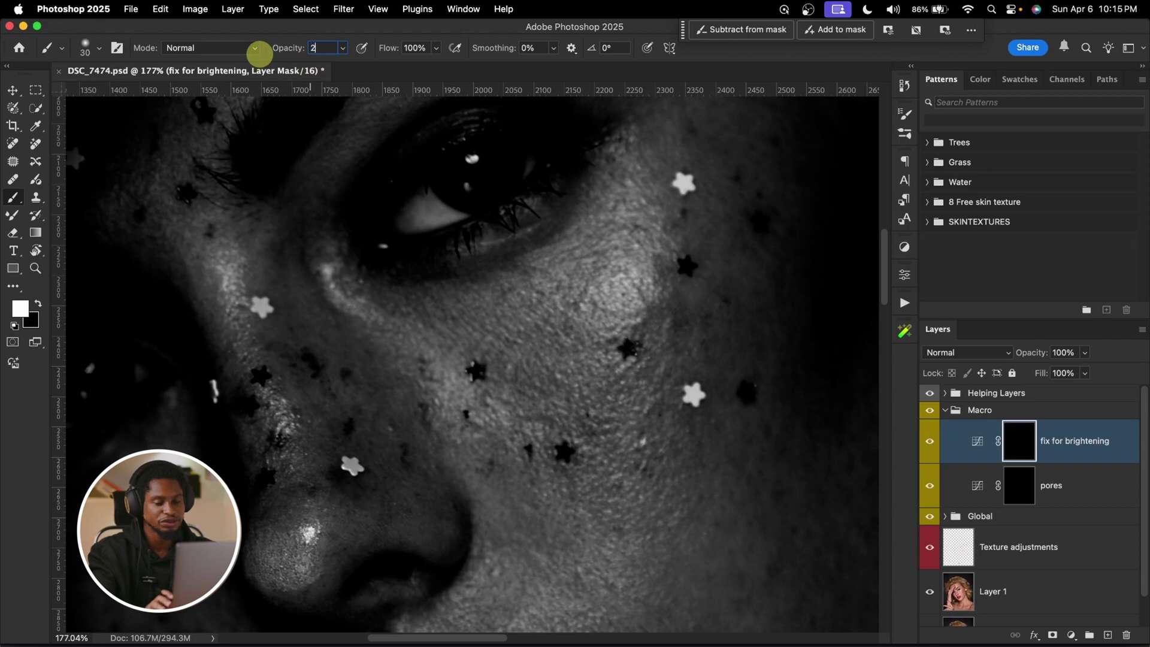
{"action": "key", "text": "z"}
{"action": "mouse_move", "coordinate": [556, 311]}
{"action": "left_mouse_down"}
{"action": "mouse_move", "coordinate": [588, 302]}
{"action": "mouse_move", "coordinate": [578, 300]}
{"action": "left_mouse_up"}
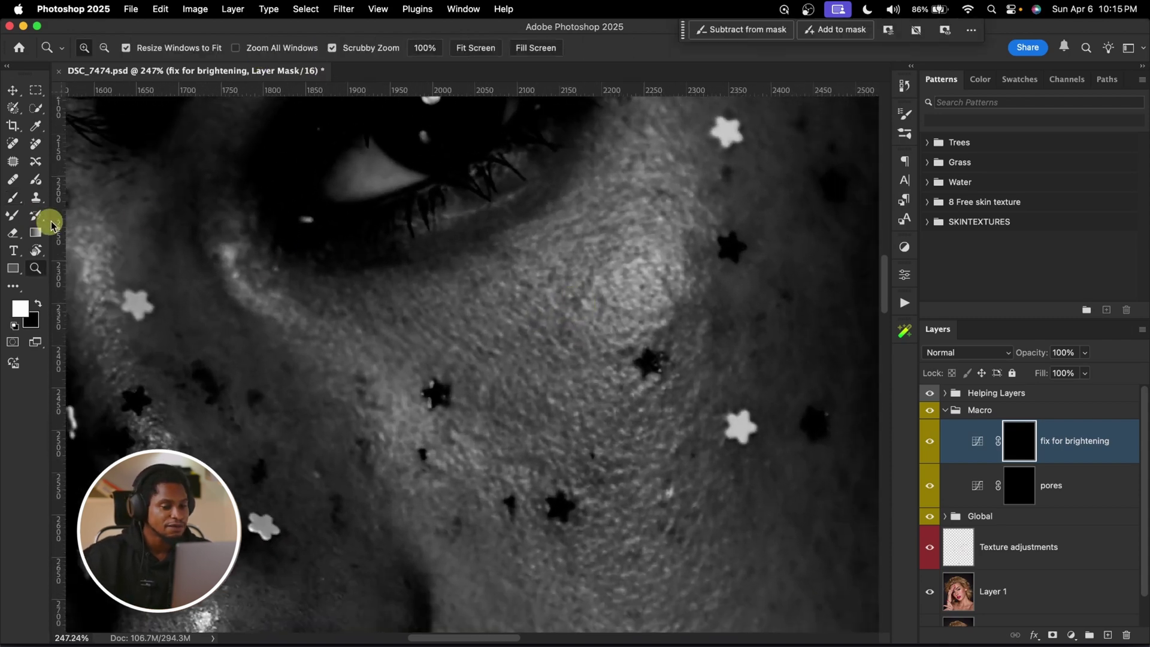
{"action": "left_click", "coordinate": [13, 197]}
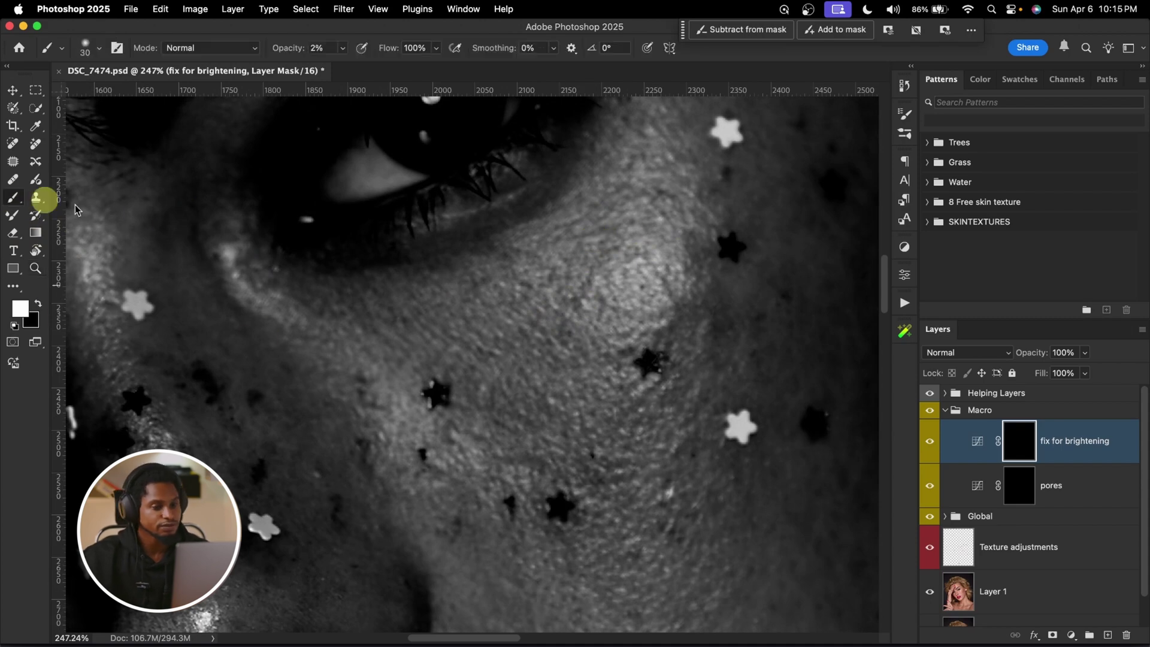
Select the pores mask and paint the dark pores from the cheek highlight towards the outer eye corner with a brush around 10 px.
{"action": "left_click", "coordinate": [1012, 476]}
{"action": "key", "text": "bracketleft"}
{"action": "key", "text": "bracketleft"}
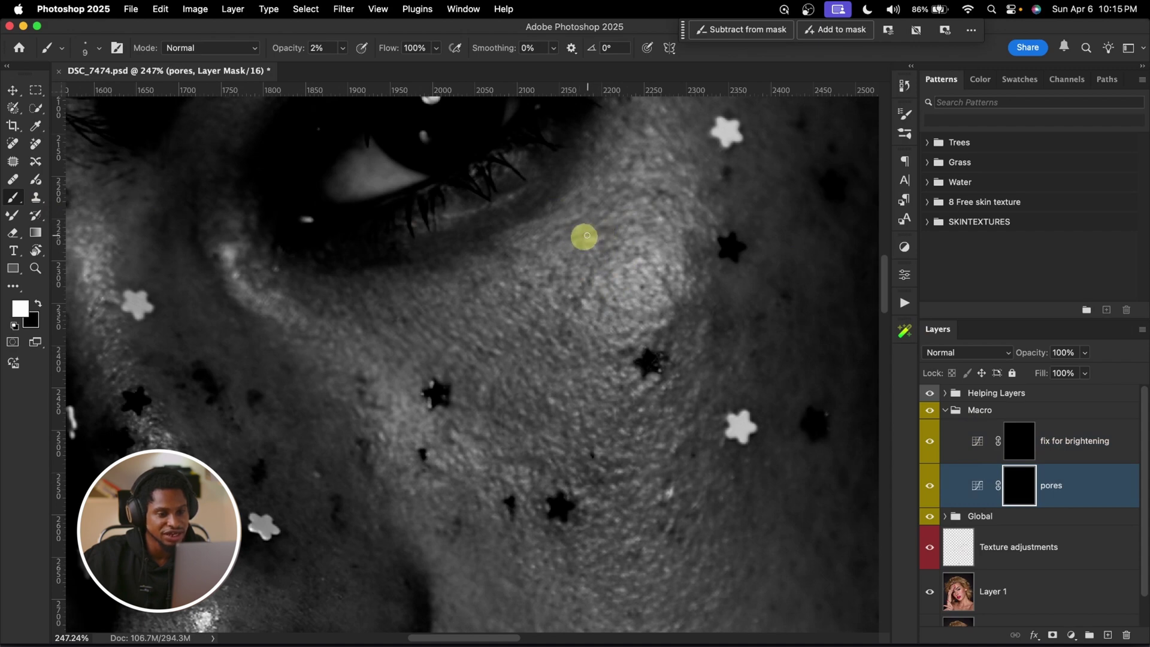
{"action": "key", "text": "bracketright"}
{"action": "key", "text": "bracketleft"}
{"action": "key", "text": "bracketleft"}
{"action": "key", "text": "bracketleft"}
{"action": "key", "text": "bracketleft"}
{"action": "key", "text": "bracketright"}
{"action": "key", "text": "bracketright"}
{"action": "key", "text": "bracketright"}
{"action": "key", "text": "bracketleft"}
{"action": "key", "text": "bracketleft"}
{"action": "key", "text": "bracketright"}
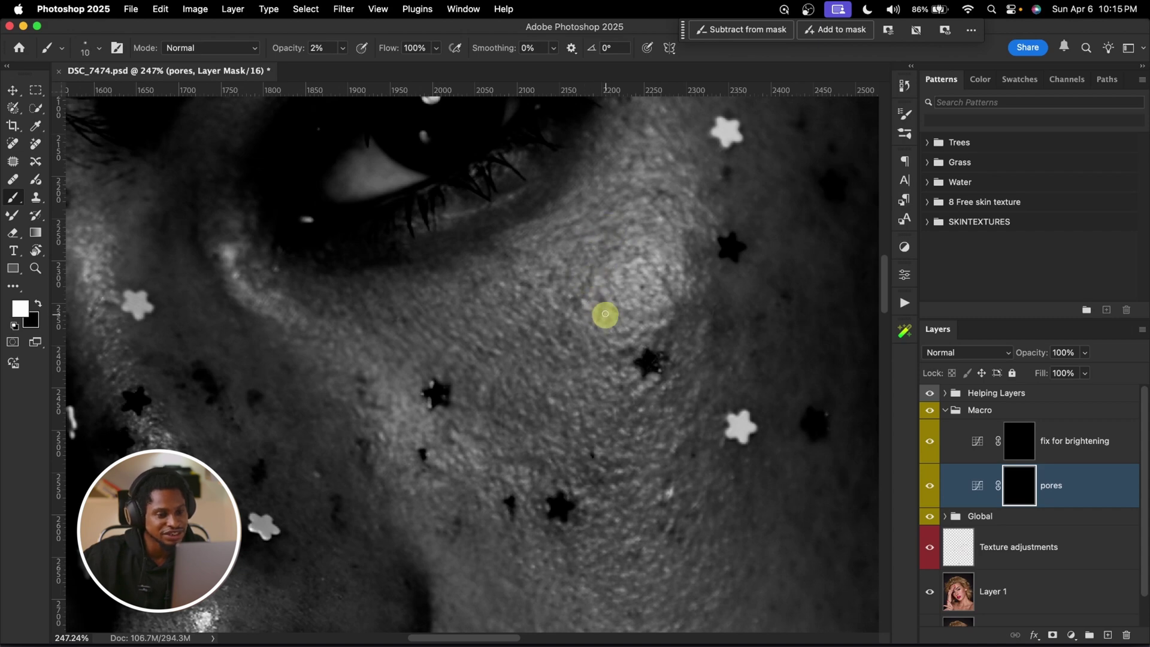
{"action": "key", "text": "bracketleft"}
{"action": "mouse_move", "coordinate": [593, 297]}
{"action": "left_mouse_down"}
{"action": "mouse_move", "coordinate": [590, 269]}
{"action": "mouse_move", "coordinate": [606, 312]}
{"action": "mouse_move", "coordinate": [658, 278]}
{"action": "mouse_move", "coordinate": [677, 321]}
{"action": "mouse_move", "coordinate": [667, 278]}
{"action": "mouse_move", "coordinate": [681, 310]}
{"action": "mouse_move", "coordinate": [670, 295]}
{"action": "mouse_move", "coordinate": [593, 280]}
{"action": "mouse_move", "coordinate": [567, 223]}
{"action": "mouse_move", "coordinate": [587, 291]}
{"action": "mouse_move", "coordinate": [575, 323]}
{"action": "mouse_move", "coordinate": [539, 326]}
{"action": "mouse_move", "coordinate": [559, 339]}
{"action": "mouse_move", "coordinate": [582, 292]}
{"action": "mouse_move", "coordinate": [573, 307]}
{"action": "mouse_move", "coordinate": [575, 249]}
{"action": "mouse_move", "coordinate": [562, 272]}
{"action": "mouse_move", "coordinate": [512, 269]}
{"action": "mouse_move", "coordinate": [508, 250]}
{"action": "mouse_move", "coordinate": [471, 299]}
{"action": "mouse_move", "coordinate": [417, 317]}
{"action": "mouse_move", "coordinate": [519, 249]}
{"action": "mouse_move", "coordinate": [574, 271]}
{"action": "mouse_move", "coordinate": [570, 282]}
{"action": "mouse_move", "coordinate": [570, 249]}
{"action": "mouse_move", "coordinate": [611, 196]}
{"action": "mouse_move", "coordinate": [656, 192]}
{"action": "left_mouse_up"}
Paint the pores mask back down from beside the outer eye corner into the cheek highlight, using a brush around 10 px.
{"action": "key", "text": "bracketright"}
{"action": "key", "text": "bracketleft"}
{"action": "key", "text": "bracketleft"}
{"action": "key", "text": "bracketleft"}
{"action": "key", "text": "bracketright"}
{"action": "key", "text": "bracketright"}
{"action": "key", "text": "bracketleft"}
{"action": "key", "text": "bracketleft"}
{"action": "key", "text": "bracketleft"}
{"action": "key", "text": "bracketright"}
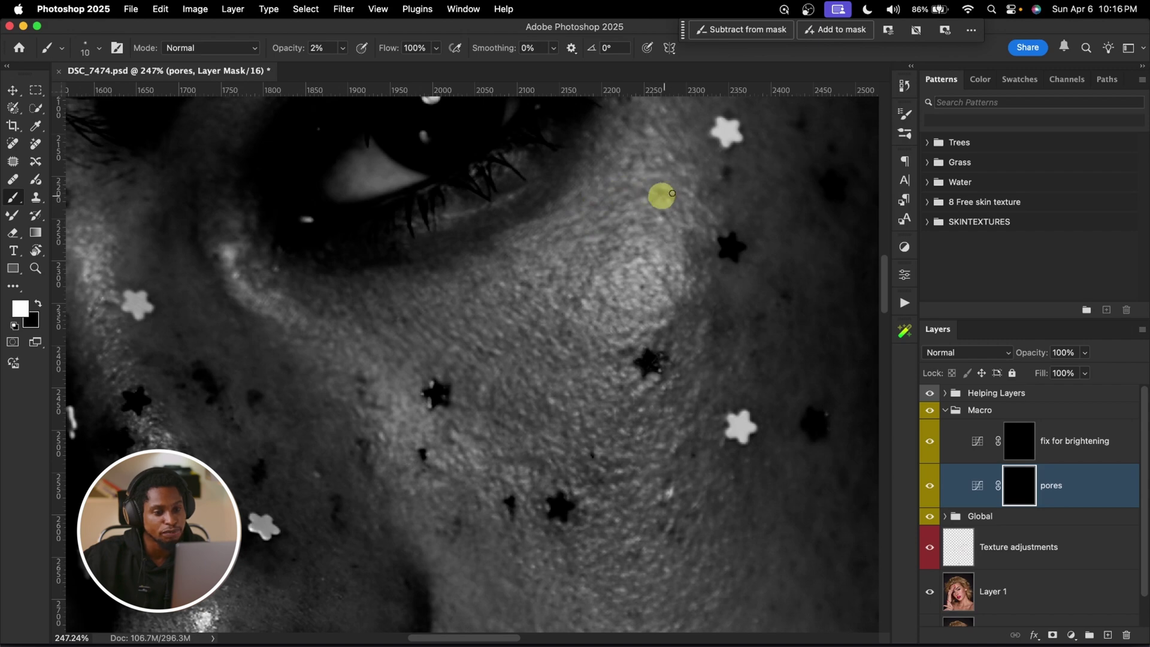
{"action": "key", "text": "bracketright"}
{"action": "mouse_move", "coordinate": [662, 192]}
{"action": "left_mouse_down"}
{"action": "mouse_move", "coordinate": [635, 231]}
{"action": "mouse_move", "coordinate": [596, 253]}
{"action": "mouse_move", "coordinate": [618, 245]}
{"action": "mouse_move", "coordinate": [588, 282]}
{"action": "mouse_move", "coordinate": [599, 310]}
{"action": "mouse_move", "coordinate": [609, 314]}
{"action": "mouse_move", "coordinate": [615, 299]}
{"action": "mouse_move", "coordinate": [641, 315]}
{"action": "mouse_move", "coordinate": [617, 333]}
{"action": "mouse_move", "coordinate": [654, 314]}
{"action": "mouse_move", "coordinate": [667, 277]}
{"action": "mouse_move", "coordinate": [668, 311]}
{"action": "mouse_move", "coordinate": [623, 354]}
{"action": "mouse_move", "coordinate": [636, 345]}
{"action": "mouse_move", "coordinate": [629, 327]}
{"action": "mouse_move", "coordinate": [601, 317]}
{"action": "mouse_move", "coordinate": [603, 302]}
{"action": "mouse_move", "coordinate": [600, 320]}
{"action": "mouse_move", "coordinate": [603, 295]}
{"action": "left_mouse_up"}
Reduce the brush to about 6 to 7 px and paint the finer pores beneath the eye, beside the cheek highlight.
{"action": "key", "text": "bracketright"}
{"action": "key", "text": "bracketleft"}
{"action": "key", "text": "bracketright"}
{"action": "key", "text": "bracketleft"}
{"action": "key", "text": "bracketleft"}
{"action": "key", "text": "bracketleft"}
{"action": "key", "text": "bracketleft"}
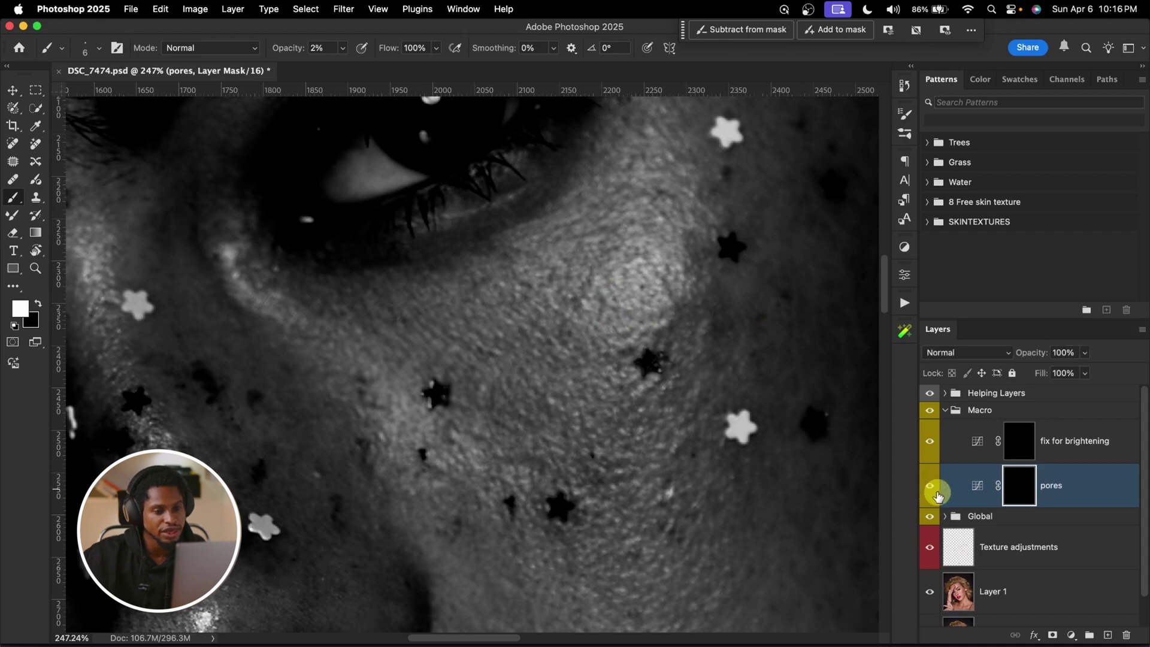
{"action": "key", "text": "bracketleft"}
{"action": "key", "text": "bracketleft"}
{"action": "key", "text": "bracketleft"}
{"action": "left_click_drag", "start_coordinate": [535, 305], "coordinate": [575, 318]}
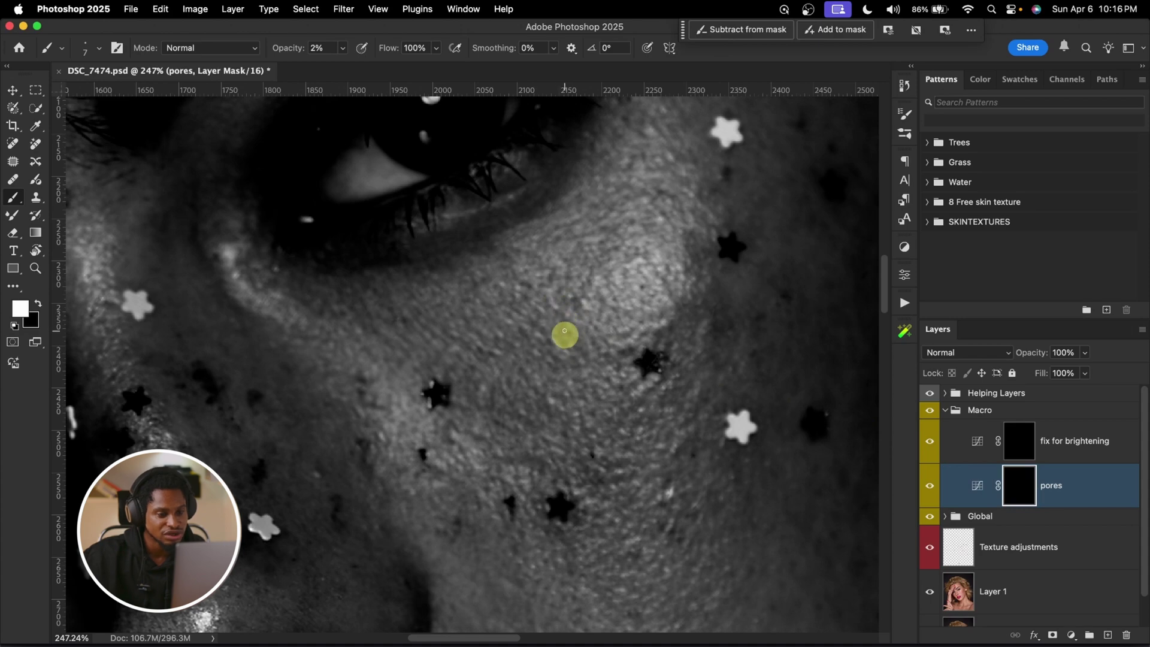
Paint pores from the under-eye skin up to the outer eye corner on the pores mask, enlarging the brush up to 15 px.
{"action": "key", "text": "bracketleft"}
{"action": "mouse_move", "coordinate": [561, 329]}
{"action": "left_mouse_down"}
{"action": "mouse_move", "coordinate": [551, 339]}
{"action": "mouse_move", "coordinate": [511, 354]}
{"action": "mouse_move", "coordinate": [491, 347]}
{"action": "mouse_move", "coordinate": [480, 286]}
{"action": "mouse_move", "coordinate": [471, 291]}
{"action": "mouse_move", "coordinate": [495, 278]}
{"action": "mouse_move", "coordinate": [395, 320]}
{"action": "mouse_move", "coordinate": [291, 303]}
{"action": "mouse_move", "coordinate": [382, 318]}
{"action": "mouse_move", "coordinate": [366, 317]}
{"action": "mouse_move", "coordinate": [608, 298]}
{"action": "mouse_move", "coordinate": [592, 299]}
{"action": "mouse_move", "coordinate": [622, 307]}
{"action": "mouse_move", "coordinate": [657, 270]}
{"action": "mouse_move", "coordinate": [688, 295]}
{"action": "mouse_move", "coordinate": [713, 206]}
{"action": "mouse_move", "coordinate": [704, 243]}
{"action": "mouse_move", "coordinate": [685, 247]}
{"action": "mouse_move", "coordinate": [682, 204]}
{"action": "mouse_move", "coordinate": [659, 208]}
{"action": "mouse_move", "coordinate": [658, 192]}
{"action": "mouse_move", "coordinate": [687, 195]}
{"action": "mouse_move", "coordinate": [669, 205]}
{"action": "mouse_move", "coordinate": [639, 166]}
{"action": "left_mouse_up"}
{"action": "key", "text": "bracketright"}
{"action": "key", "text": "bracketright"}
{"action": "key", "text": "bracketright"}
{"action": "key", "text": "bracketright"}
{"action": "key", "text": "bracketleft"}
{"action": "key", "text": "bracketleft"}
{"action": "key", "text": "bracketright"}
{"action": "key", "text": "bracketright"}
{"action": "key", "text": "bracketright"}
{"action": "key", "text": "bracketright"}
{"action": "key", "text": "bracketright"}
{"action": "key", "text": "bracketleft"}
{"action": "key", "text": "bracketleft"}
{"action": "key", "text": "bracketright"}
{"action": "key", "text": "bracketright"}
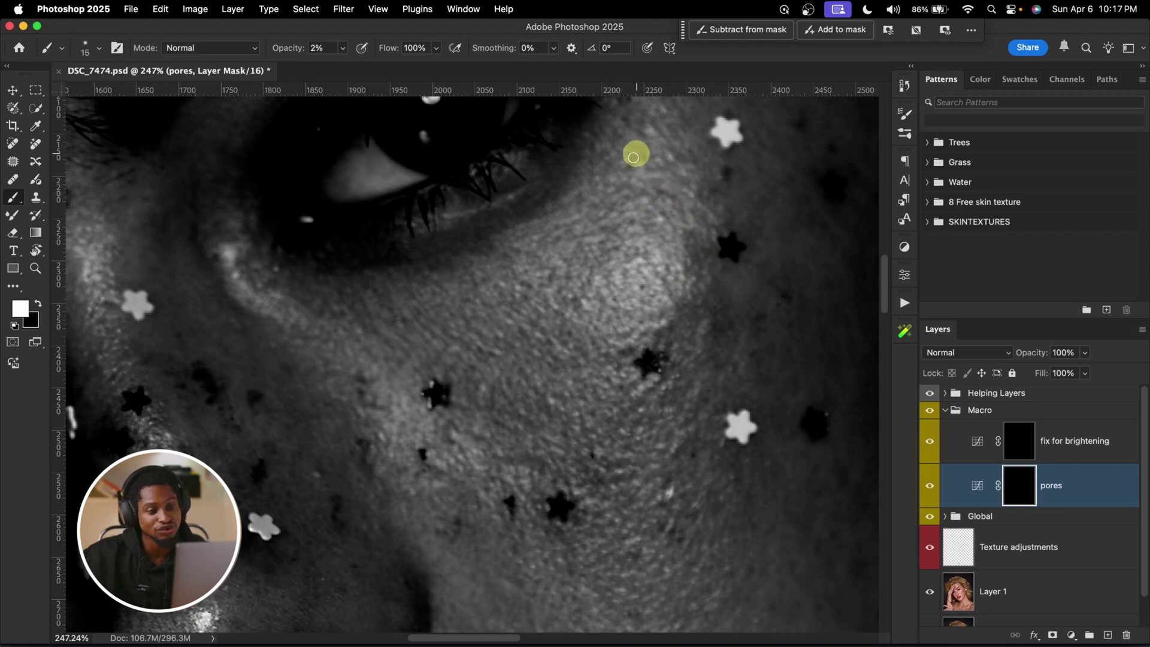
Paint the pores between the outer lower lashes and the cheek highlight with an 8 px brush on the pores mask.
{"action": "scroll", "coordinate": [624, 162], "scroll_direction": "up", "scroll_amount": 3}
{"action": "key", "text": "bracketleft"}
{"action": "key", "text": "bracketleft"}
{"action": "key", "text": "bracketleft"}
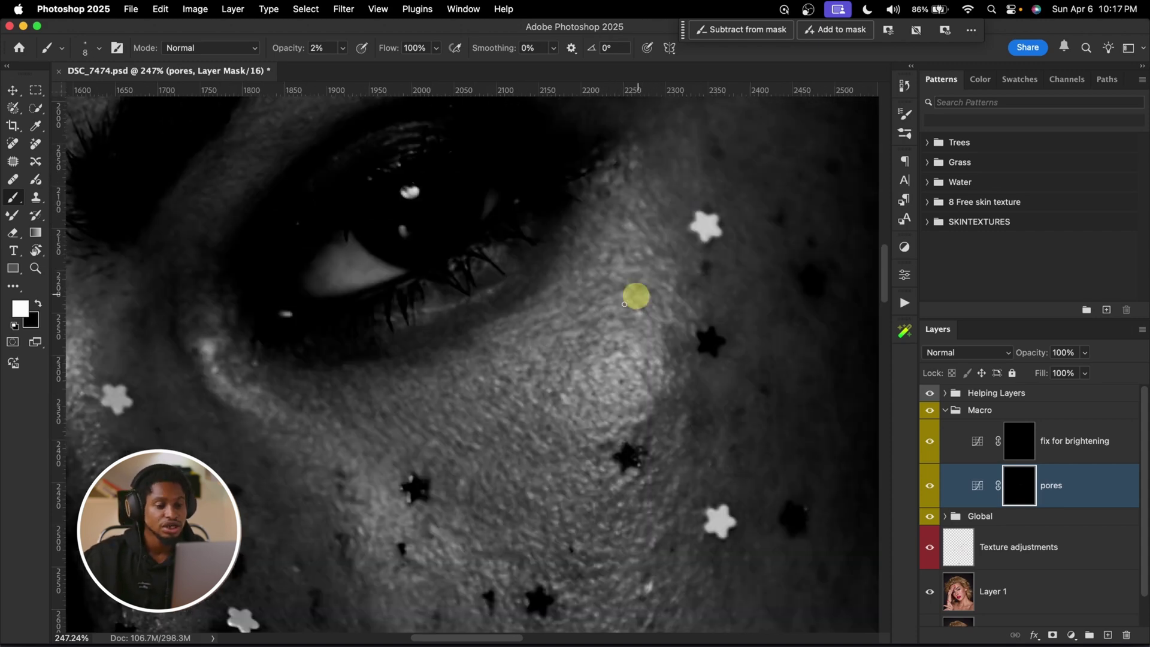
{"action": "mouse_move", "coordinate": [634, 295]}
{"action": "left_mouse_down"}
{"action": "mouse_move", "coordinate": [609, 376]}
{"action": "mouse_move", "coordinate": [570, 320]}
{"action": "mouse_move", "coordinate": [559, 326]}
{"action": "mouse_move", "coordinate": [577, 326]}
{"action": "mouse_move", "coordinate": [558, 331]}
{"action": "mouse_move", "coordinate": [572, 329]}
{"action": "mouse_move", "coordinate": [549, 332]}
{"action": "mouse_move", "coordinate": [586, 322]}
{"action": "mouse_move", "coordinate": [561, 330]}
{"action": "mouse_move", "coordinate": [586, 307]}
{"action": "left_mouse_up"}
{"action": "key", "text": "bracketright"}
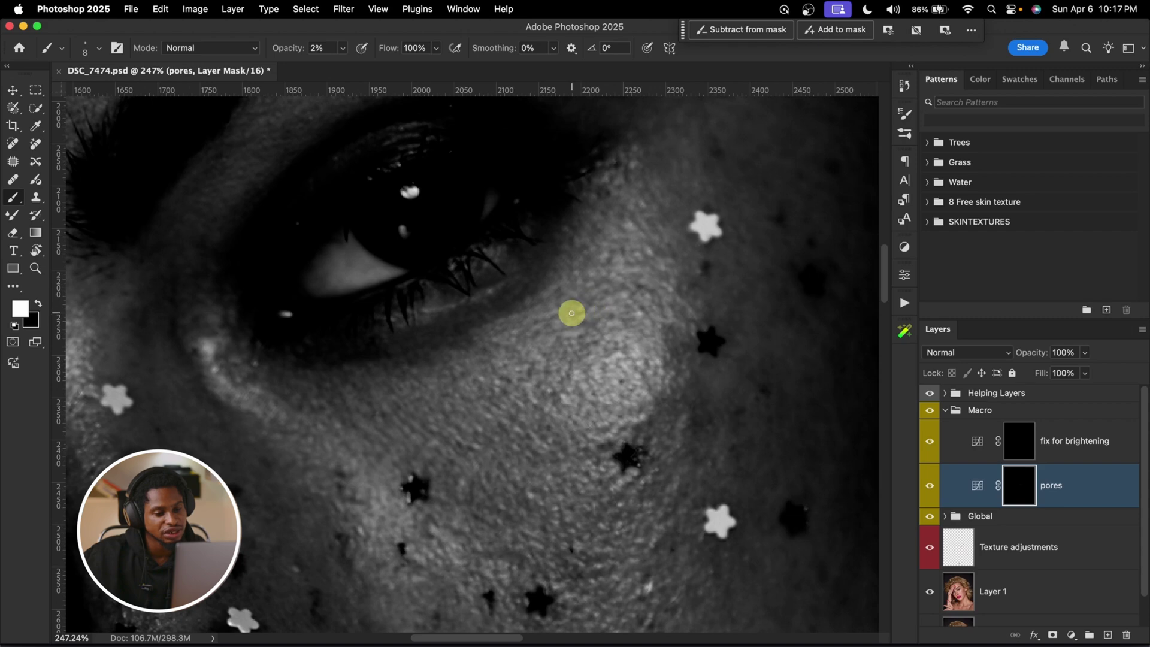
Select the fix for brightening mask and paint the small under-eye patches beside the cheek highlight, starting with a 6 px brush.
{"action": "left_click", "coordinate": [1019, 441]}
{"action": "key", "text": "bracketleft"}
{"action": "key", "text": "bracketleft"}
{"action": "left_click_drag", "start_coordinate": [519, 342], "coordinate": [546, 341]}
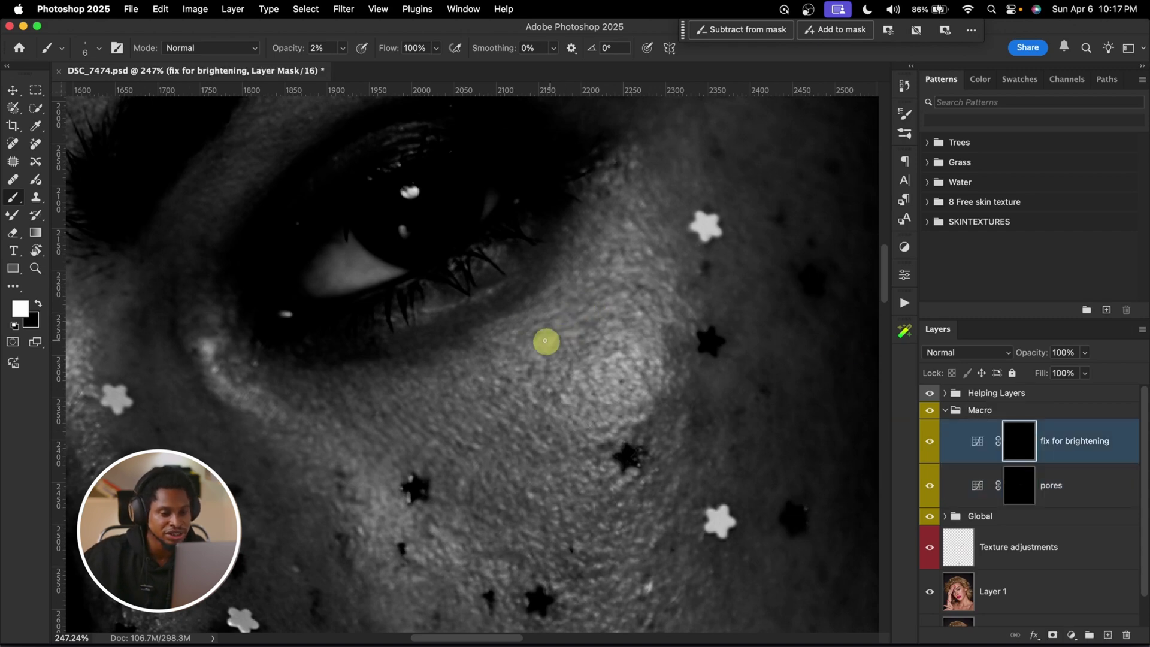
{"action": "mouse_move", "coordinate": [534, 351]}
{"action": "left_mouse_down"}
{"action": "mouse_move", "coordinate": [508, 367]}
{"action": "mouse_move", "coordinate": [532, 366]}
{"action": "mouse_move", "coordinate": [490, 378]}
{"action": "mouse_move", "coordinate": [456, 415]}
{"action": "mouse_move", "coordinate": [411, 426]}
{"action": "mouse_move", "coordinate": [471, 443]}
{"action": "mouse_move", "coordinate": [515, 433]}
{"action": "mouse_move", "coordinate": [562, 368]}
{"action": "mouse_move", "coordinate": [509, 357]}
{"action": "mouse_move", "coordinate": [555, 315]}
{"action": "mouse_move", "coordinate": [497, 338]}
{"action": "mouse_move", "coordinate": [555, 311]}
{"action": "mouse_move", "coordinate": [484, 365]}
{"action": "mouse_move", "coordinate": [504, 373]}
{"action": "mouse_move", "coordinate": [527, 360]}
{"action": "mouse_move", "coordinate": [516, 371]}
{"action": "mouse_move", "coordinate": [566, 335]}
{"action": "left_mouse_up"}
{"action": "key", "text": "bracketright"}
{"action": "key", "text": "bracketright"}
{"action": "key", "text": "bracketright"}
{"action": "key", "text": "bracketright"}
{"action": "key", "text": "bracketright"}
{"action": "key", "text": "bracketleft"}
{"action": "key", "text": "bracketleft"}
Toggle the visibility of the fix for brightening layer and the Macro group to compare the under-eye retouch.
{"action": "left_click", "coordinate": [928, 440]}
{"action": "left_click", "coordinate": [927, 442]}
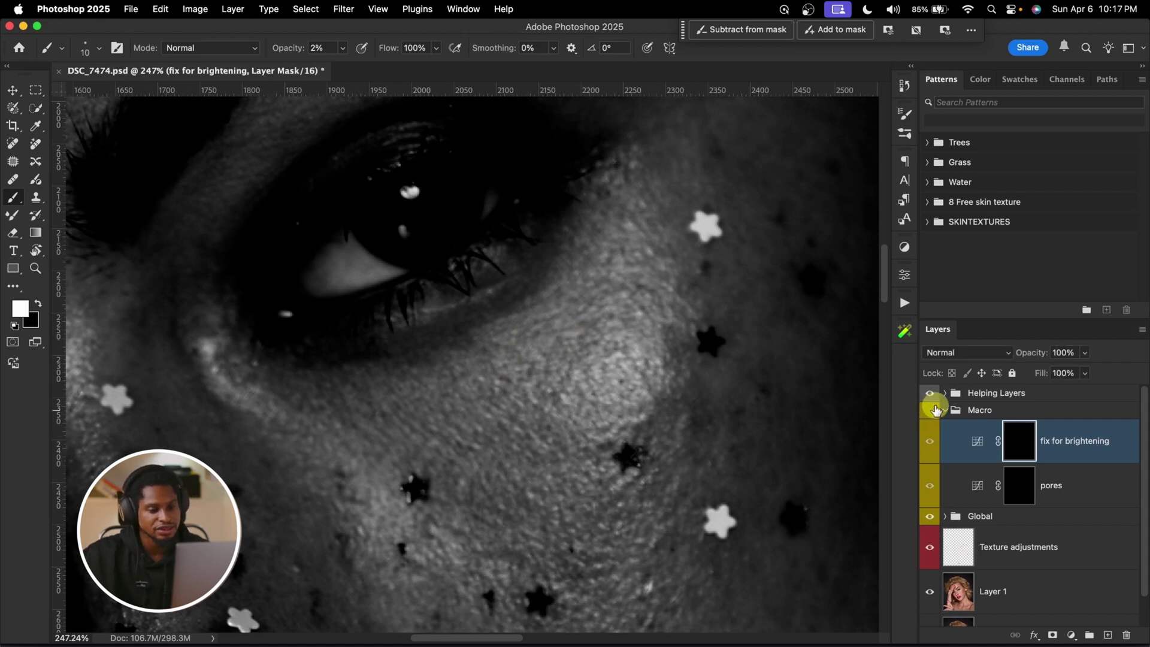
{"action": "left_click", "coordinate": [934, 411]}
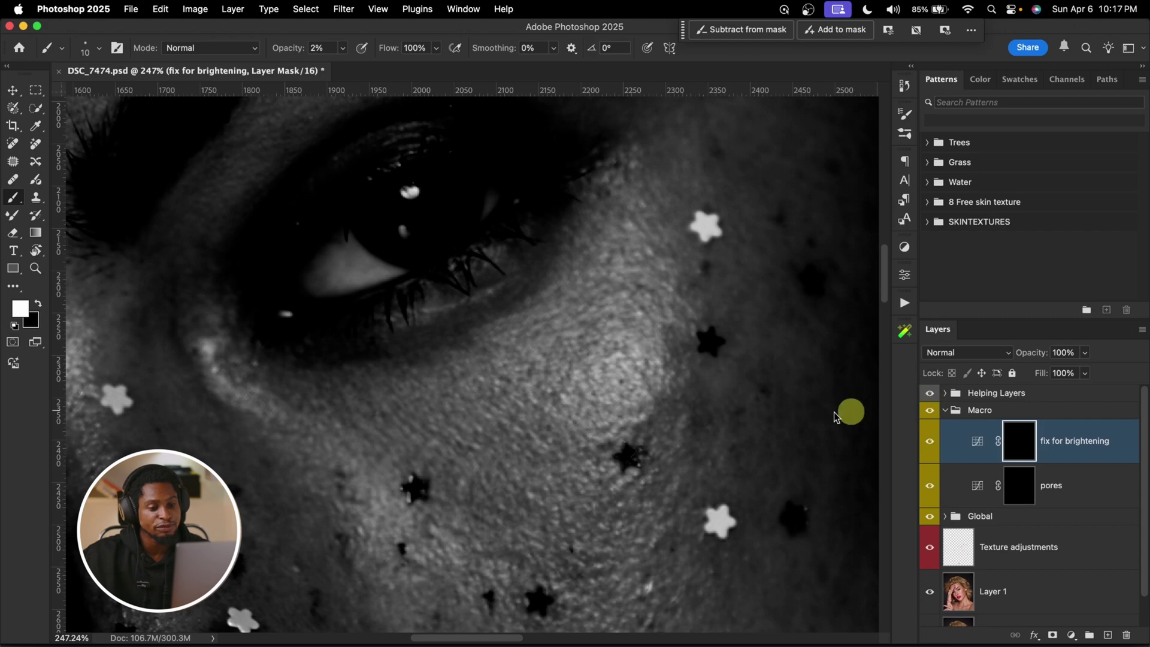
Hide the Helping Layers group temporarily to compare the Macro retouch in colour, and show the group again.
{"action": "left_click_drag", "start_coordinate": [539, 339], "coordinate": [603, 363]}
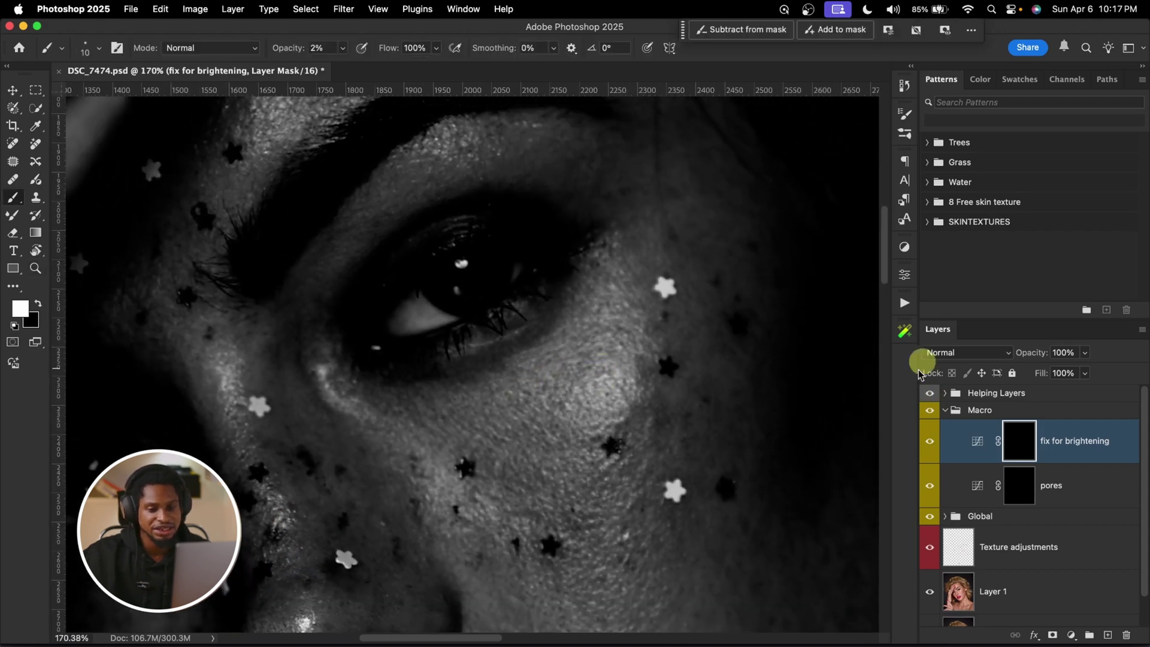
{"action": "left_click", "coordinate": [931, 394]}
{"action": "left_click_drag", "start_coordinate": [575, 335], "coordinate": [598, 336]}
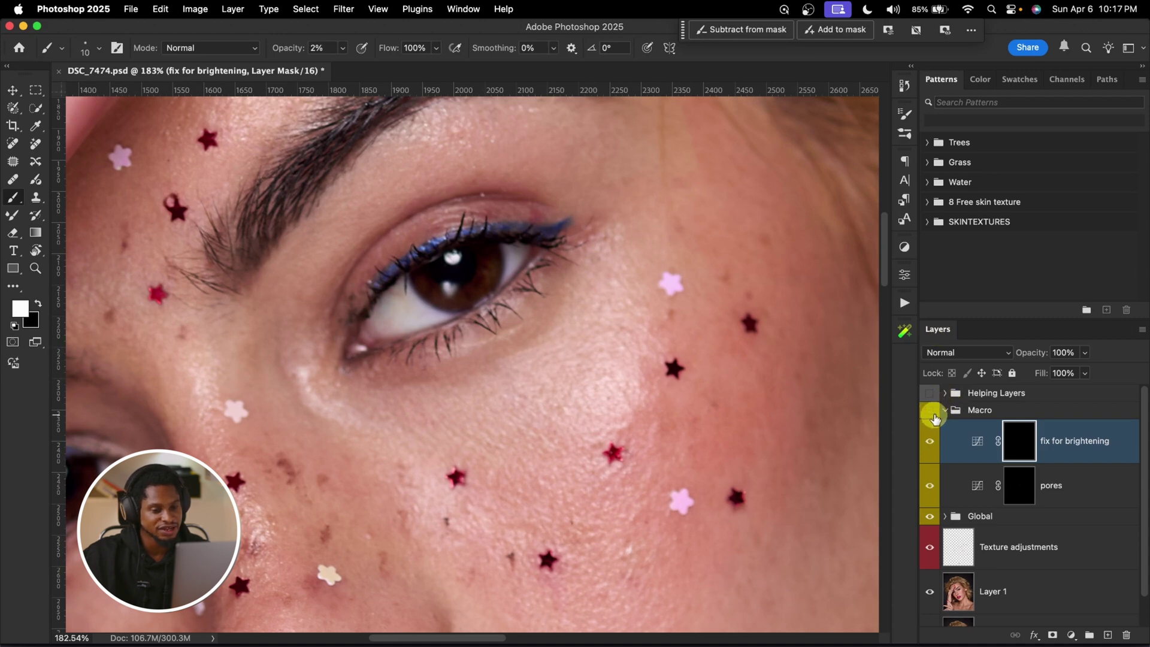
{"action": "scroll", "coordinate": [680, 390], "scroll_direction": "down", "scroll_amount": 6}
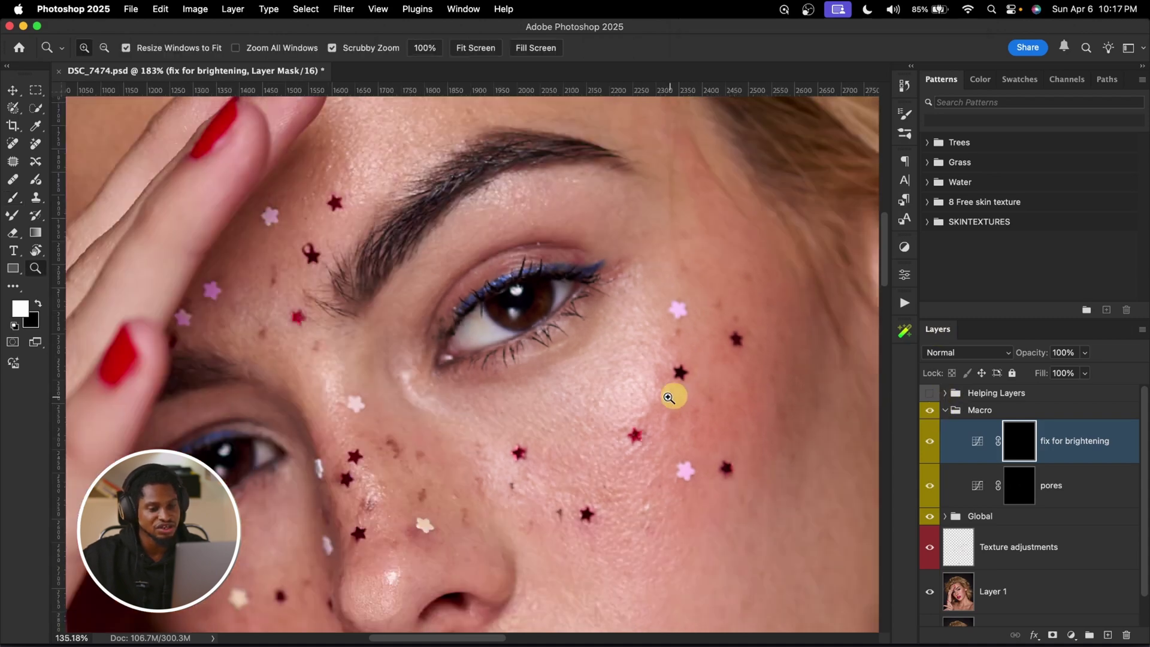
{"action": "key", "text": "z"}
{"action": "scroll", "coordinate": [656, 367], "scroll_direction": "up", "scroll_amount": 3}
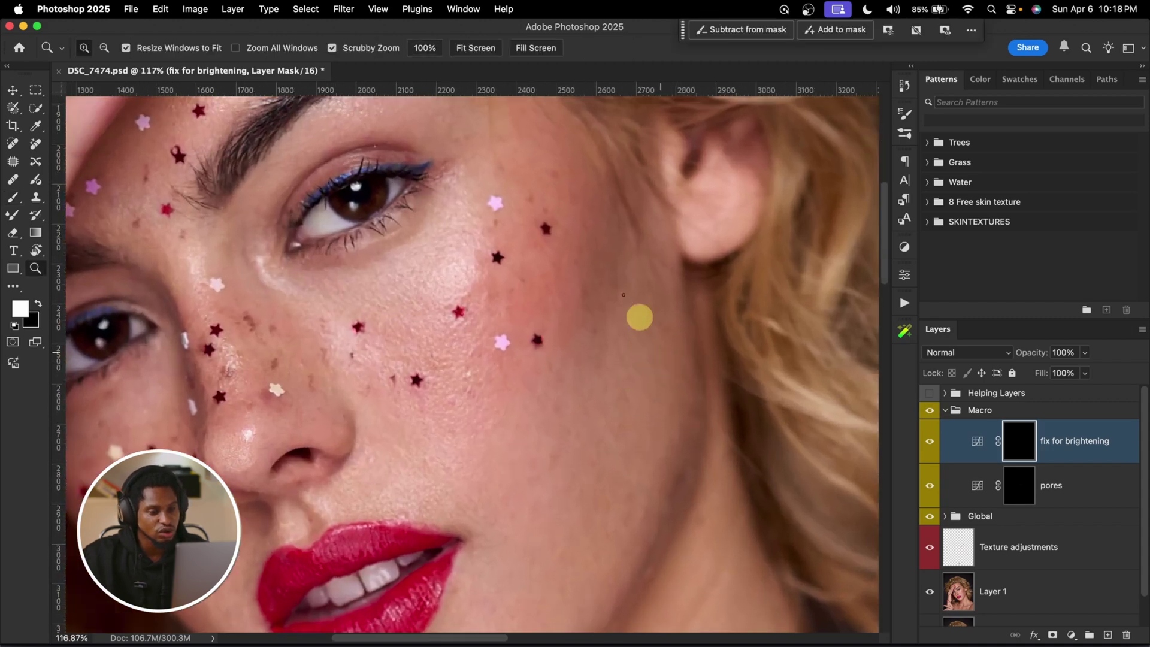
{"action": "key", "text": "b"}
{"action": "left_click", "coordinate": [929, 393]}
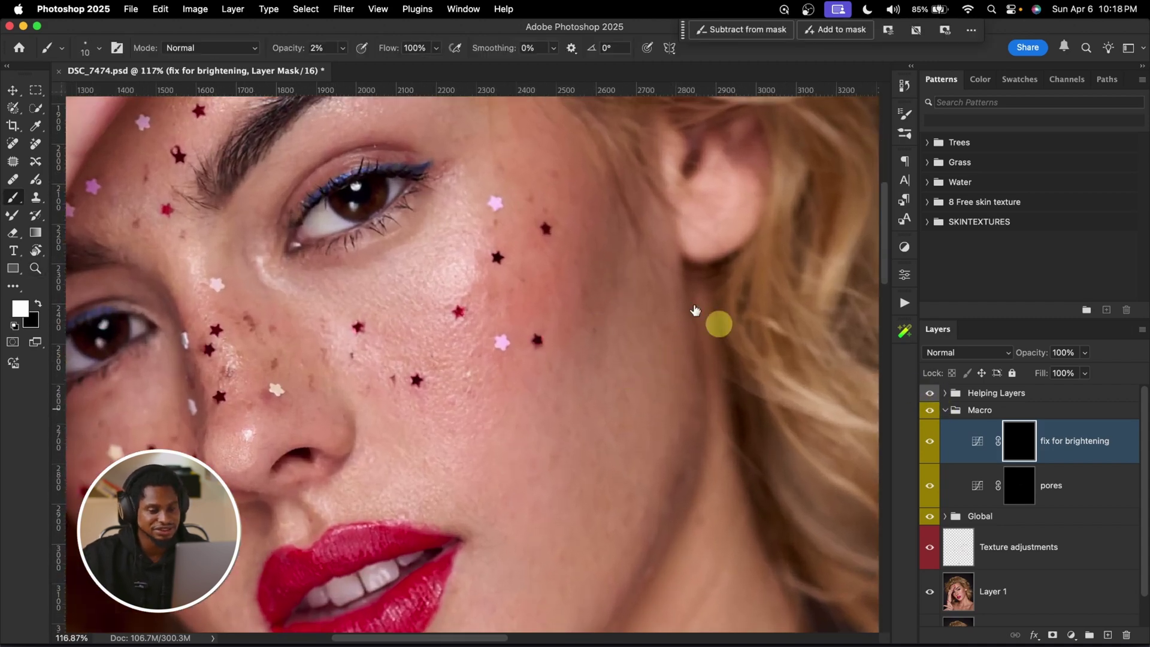
Select the pores mask and paint the dark pores on the outer cheek below the star stickers with a 9 to 15 px brush.
{"action": "key", "text": "z"}
{"action": "scroll", "coordinate": [616, 422], "scroll_direction": "up", "scroll_amount": 2}
{"action": "scroll", "coordinate": [528, 300], "scroll_direction": "up", "scroll_amount": 3}
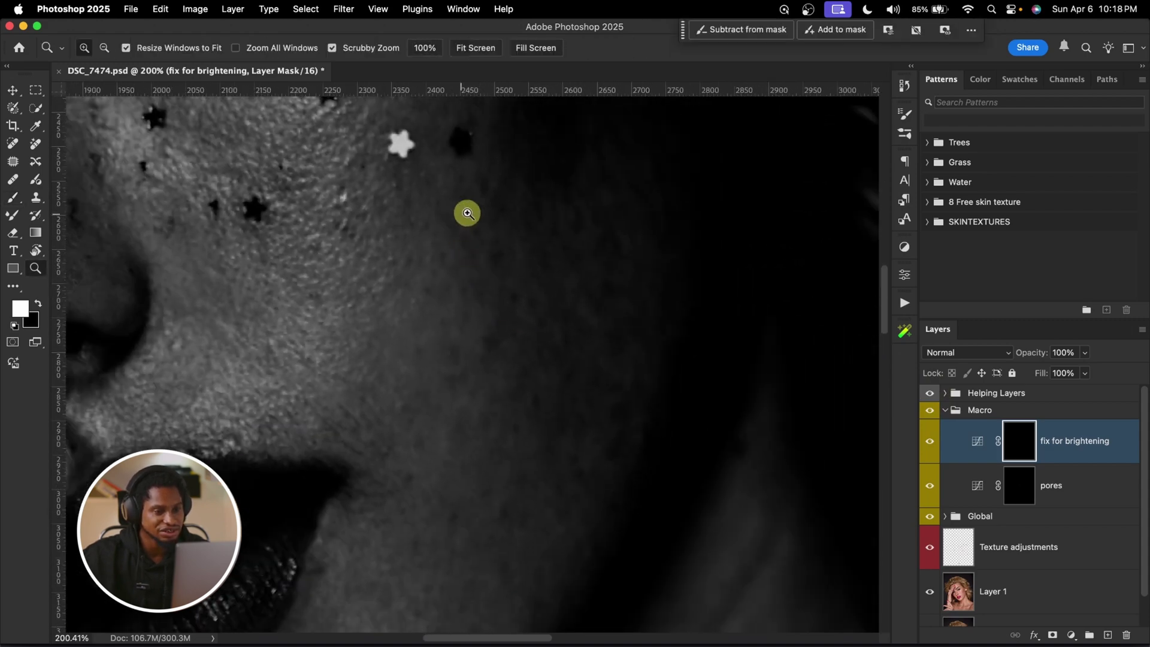
{"action": "scroll", "coordinate": [452, 221], "scroll_direction": "up", "scroll_amount": 1}
{"action": "key", "text": "b"}
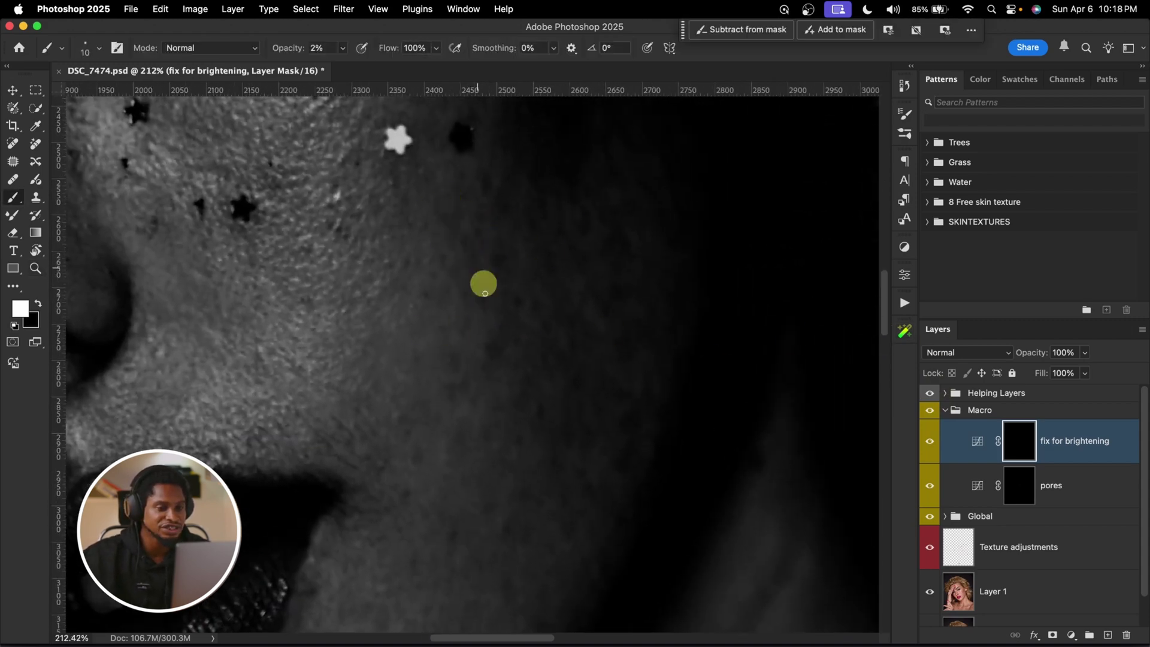
{"action": "left_click", "coordinate": [1022, 486]}
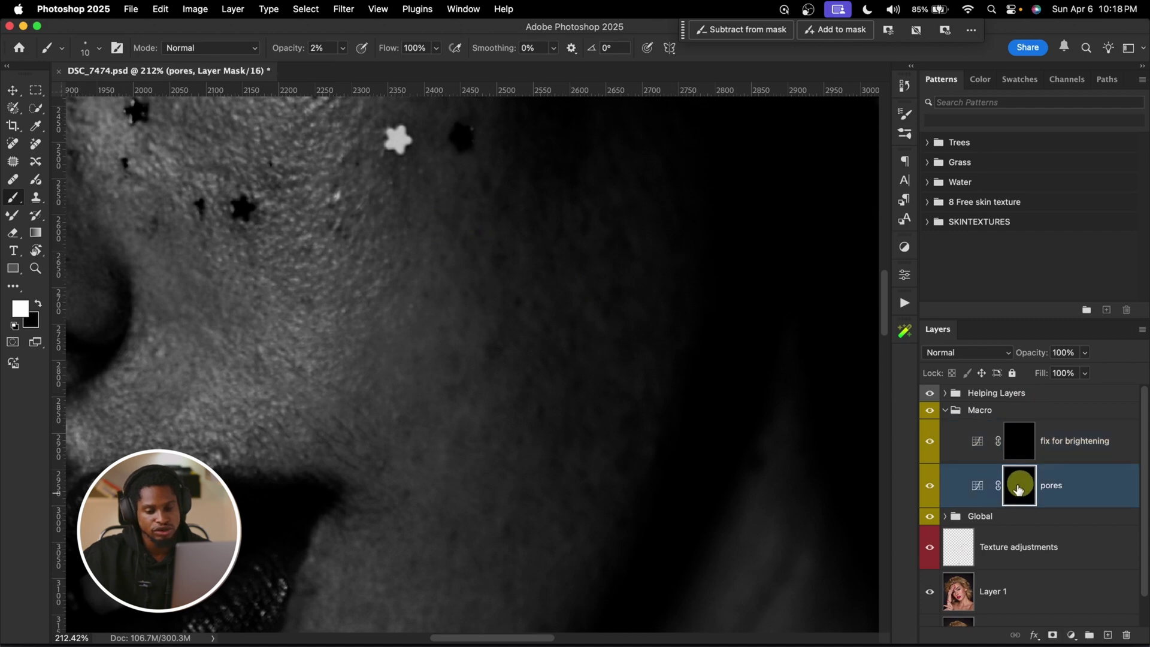
{"action": "key", "text": "bracketright"}
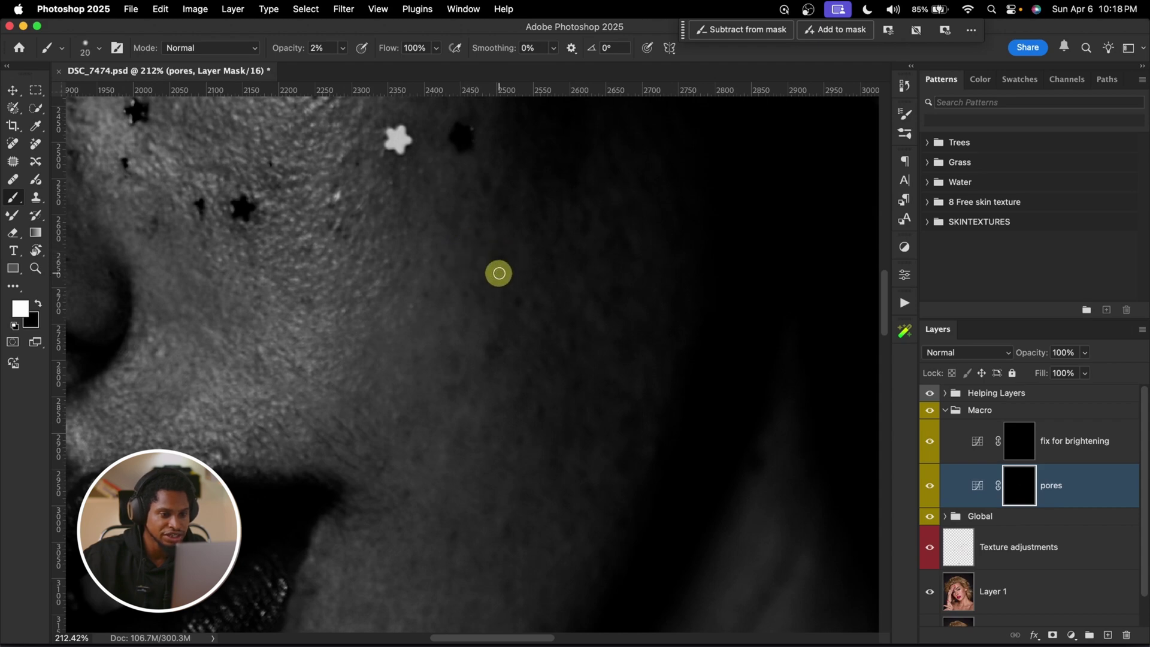
{"action": "key", "text": "bracketleft"}
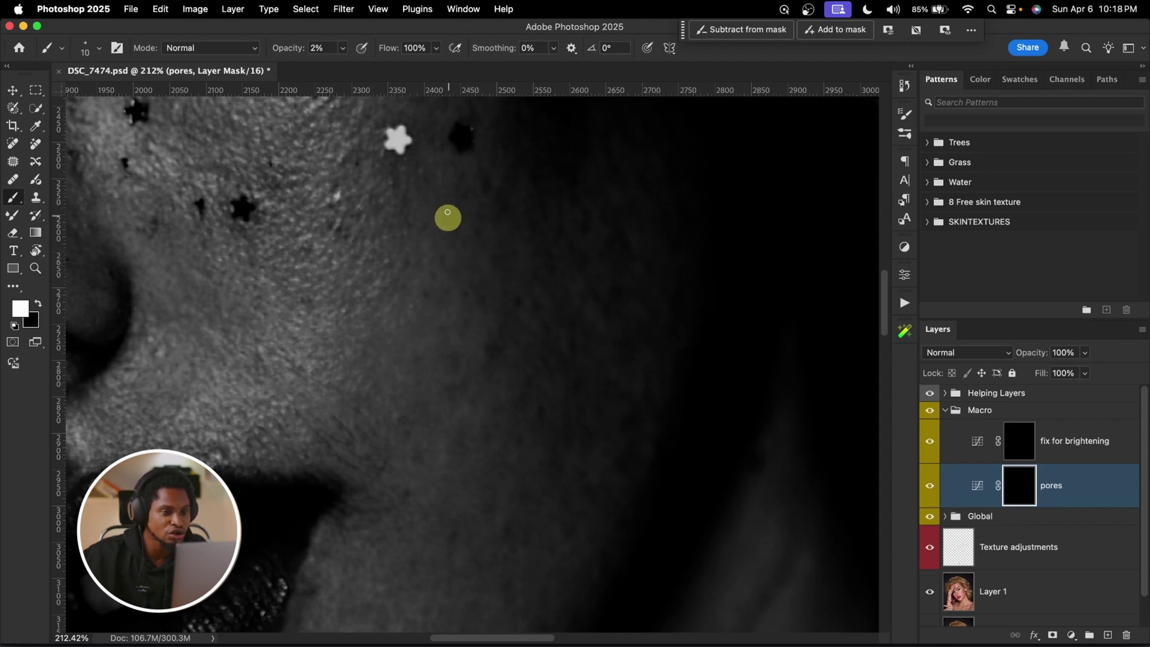
{"action": "key", "text": "bracketleft"}
{"action": "key", "text": "bracketleft"}
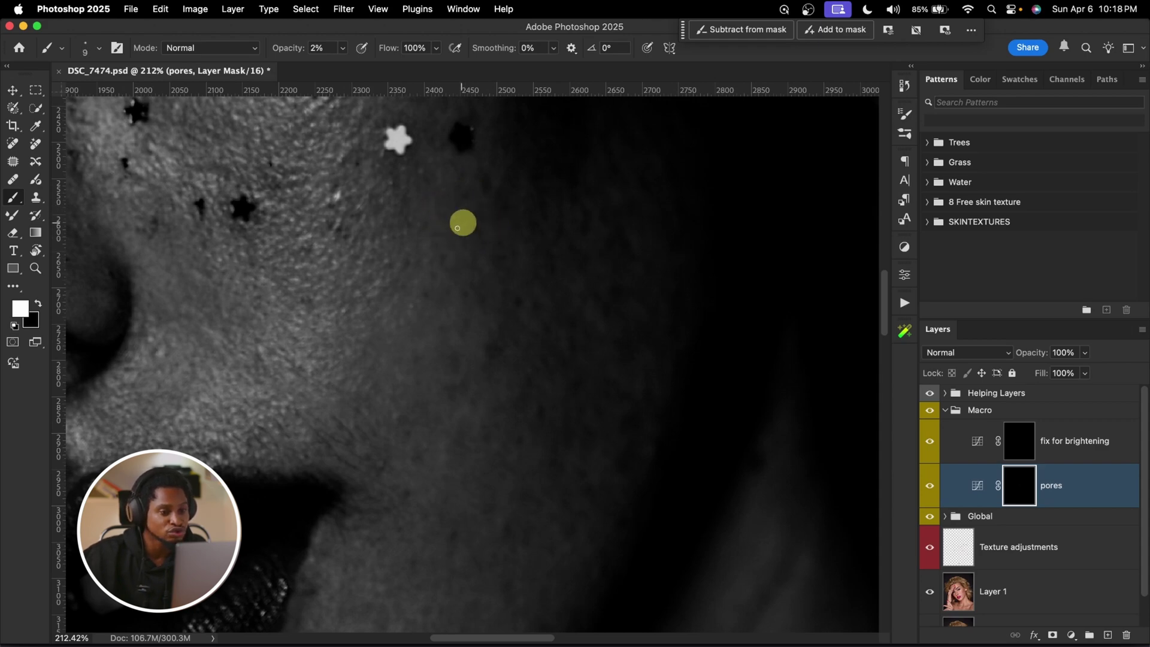
{"action": "key", "text": "bracketright"}
{"action": "key", "text": "bracketright"}
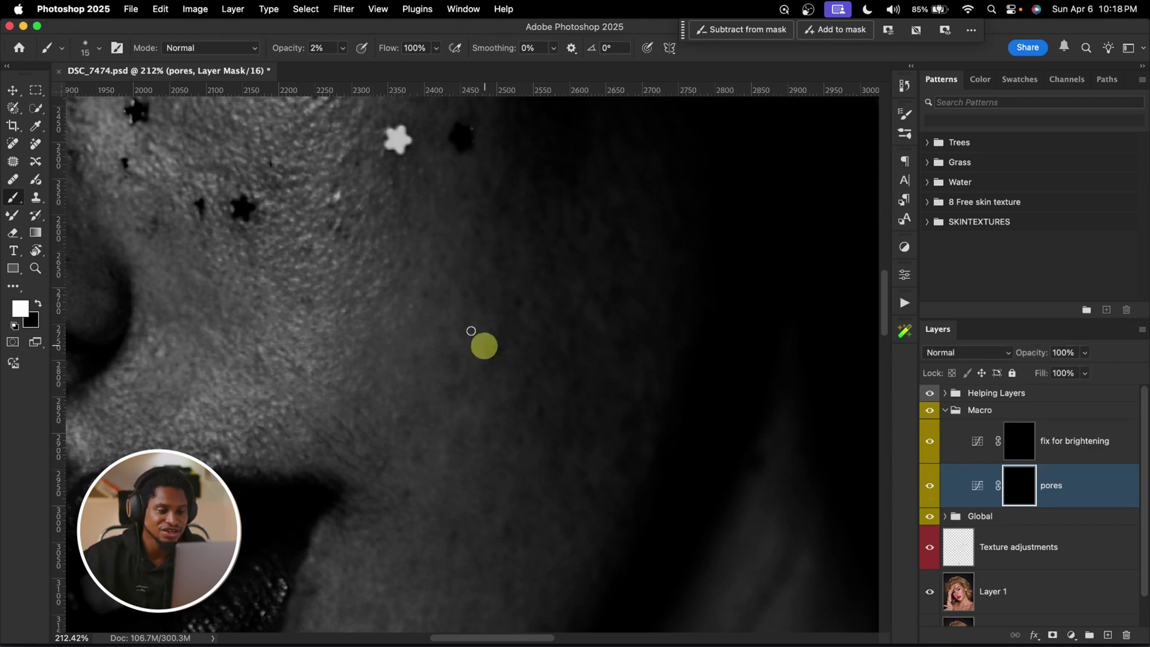
Paint the dark spots in the middle of the outer cheek on the pores mask, enlarging the brush to 20 px.
{"action": "key", "text": "bracketleft"}
{"action": "key", "text": "bracketleft"}
{"action": "key", "text": "bracketright"}
{"action": "key", "text": "bracketright"}
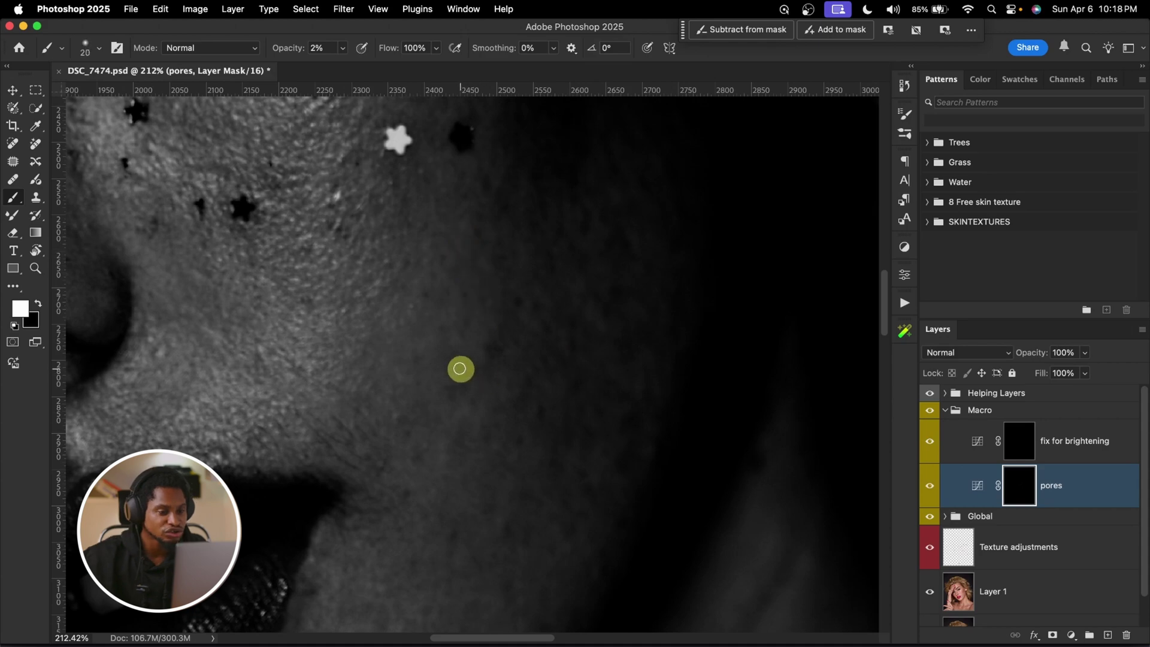
{"action": "key", "text": "bracketleft"}
{"action": "key", "text": "bracketright"}
{"action": "key", "text": "bracketright"}
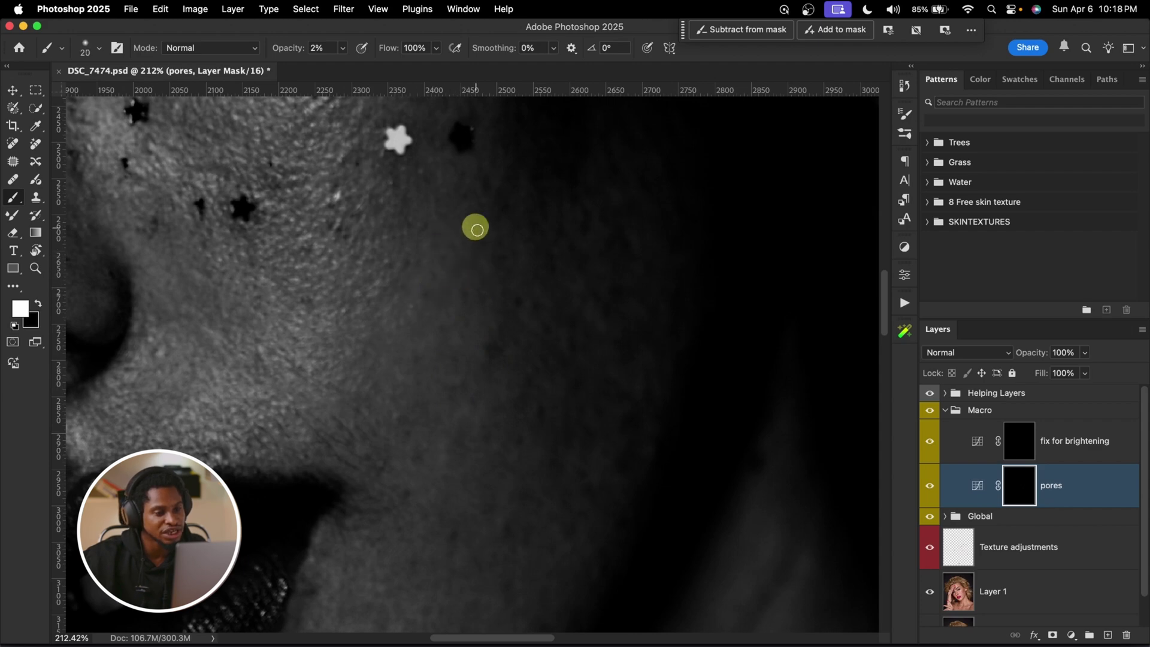
Refine the pores from below the dark star sticker down the outer cheek, varying the brush between 10 and 20 px.
{"action": "key", "text": "bracketleft"}
{"action": "key", "text": "bracketleft"}
{"action": "key", "text": "bracketleft"}
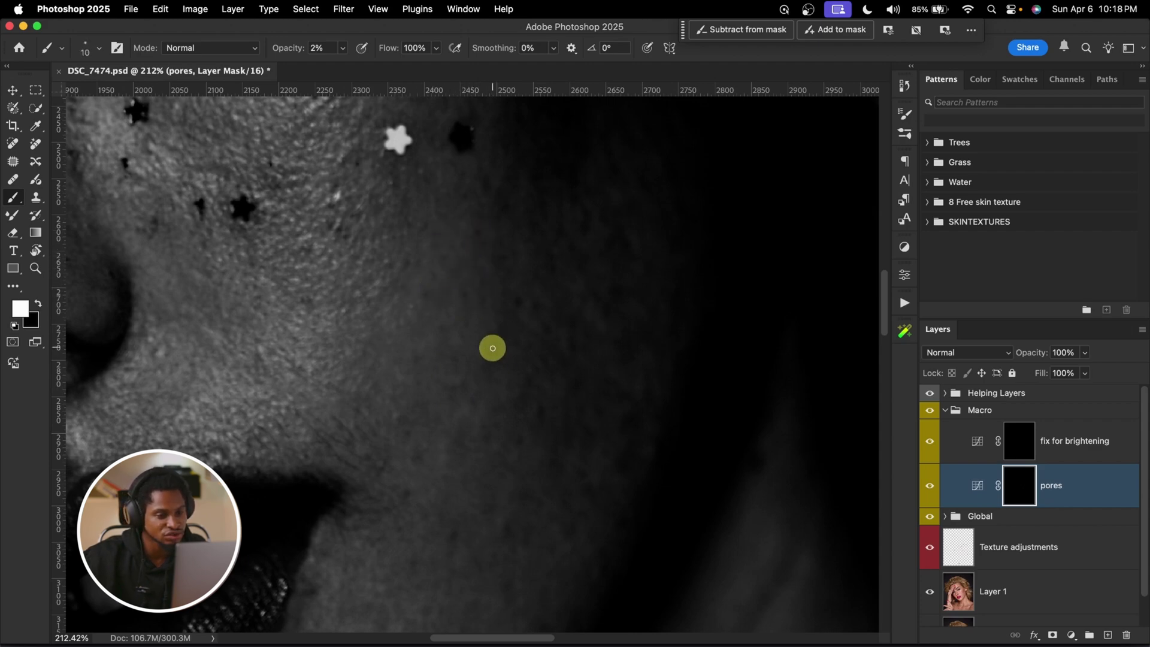
{"action": "key", "text": "bracketright"}
{"action": "key", "text": "bracketright"}
{"action": "key", "text": "bracketright"}
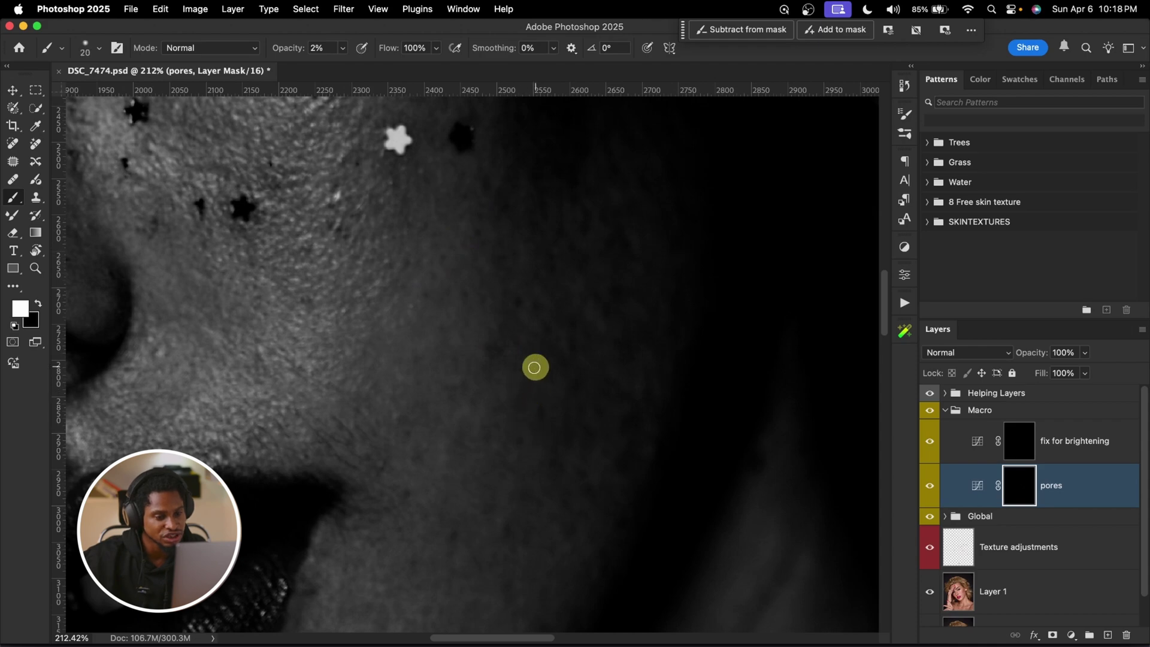
Paint the pores down the lower cheek towards the jaw with a 15 px brush, and enlarge the brush to 40 px.
{"action": "key", "text": "bracketleft"}
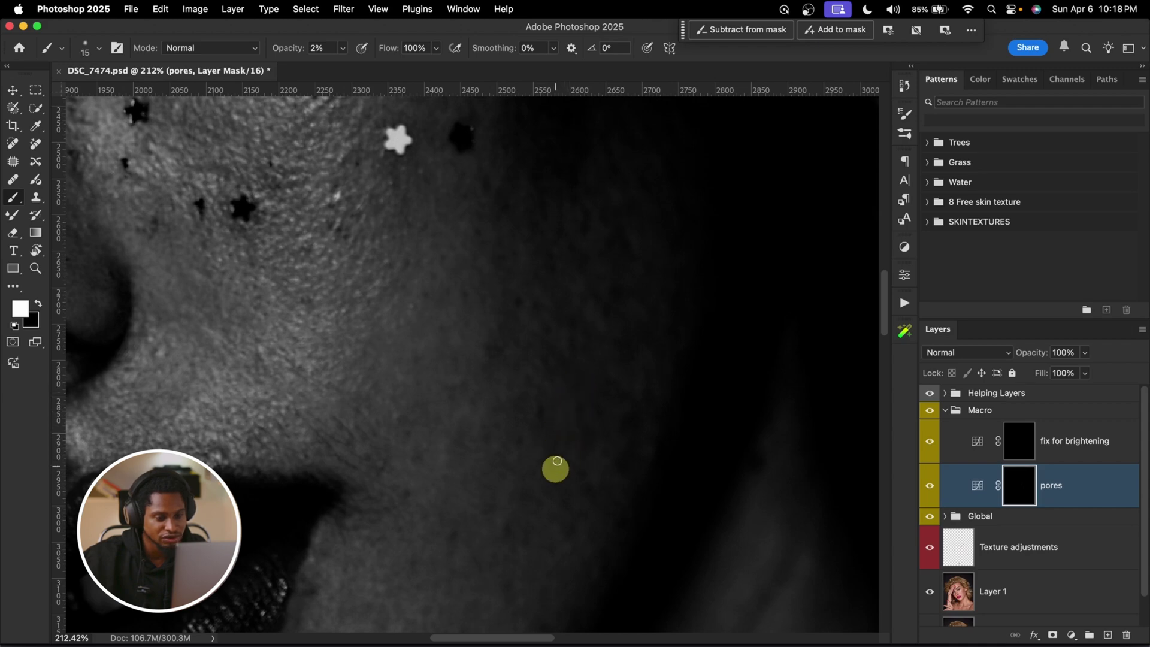
{"action": "key", "text": "bracketleft"}
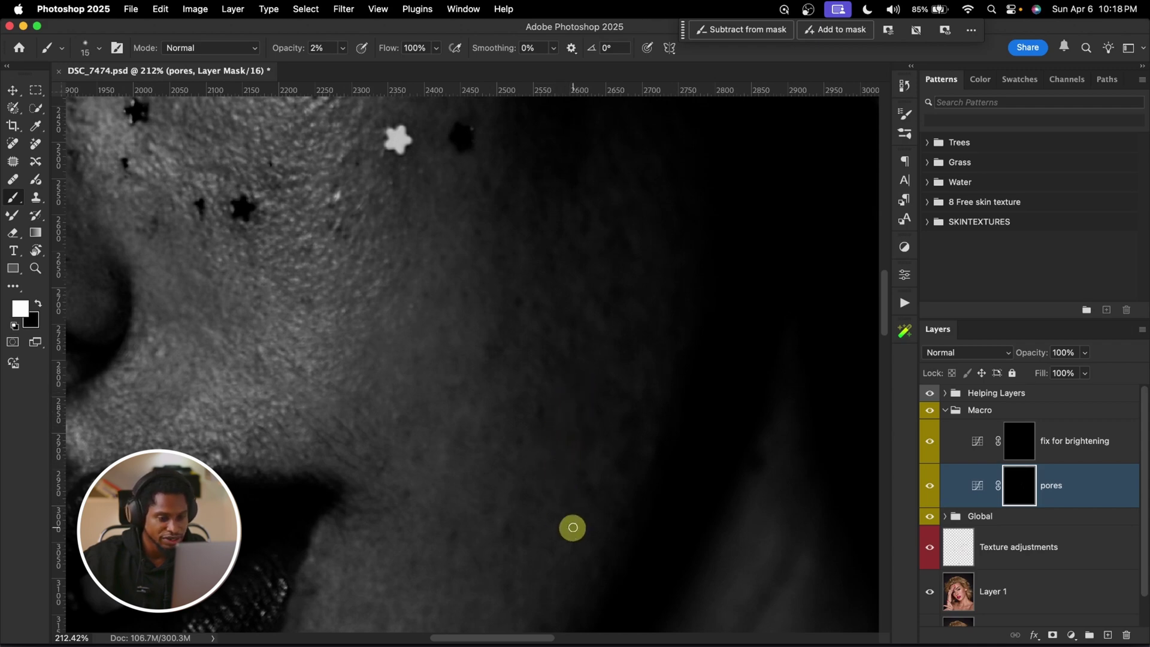
{"action": "scroll", "coordinate": [539, 455], "scroll_direction": "right", "scroll_amount": 1}
{"action": "scroll", "coordinate": [539, 455], "scroll_direction": "up", "scroll_amount": 1}
{"action": "key", "text": "bracketright"}
{"action": "key", "text": "bracketright"}
{"action": "key", "text": "bracketright"}
{"action": "key", "text": "bracketright"}
{"action": "key", "text": "bracketright"}
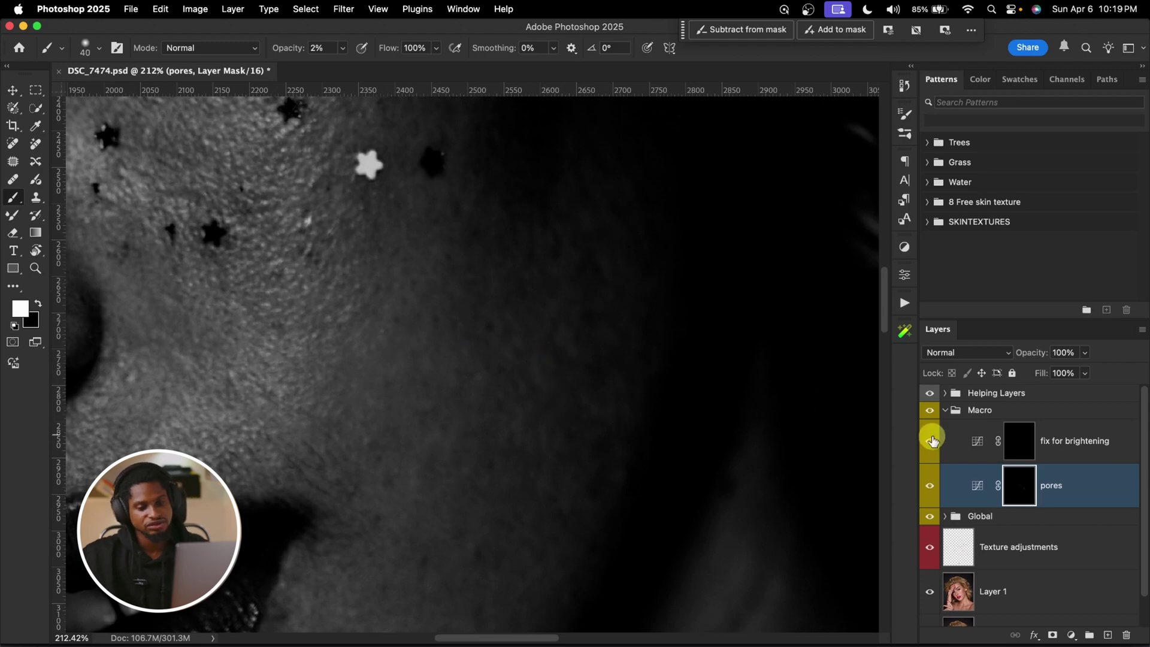
Toggle the Macro group to compare the outer cheek before and after, and hide the Helping Layers group to judge it in colour.
{"action": "left_click", "coordinate": [929, 410]}
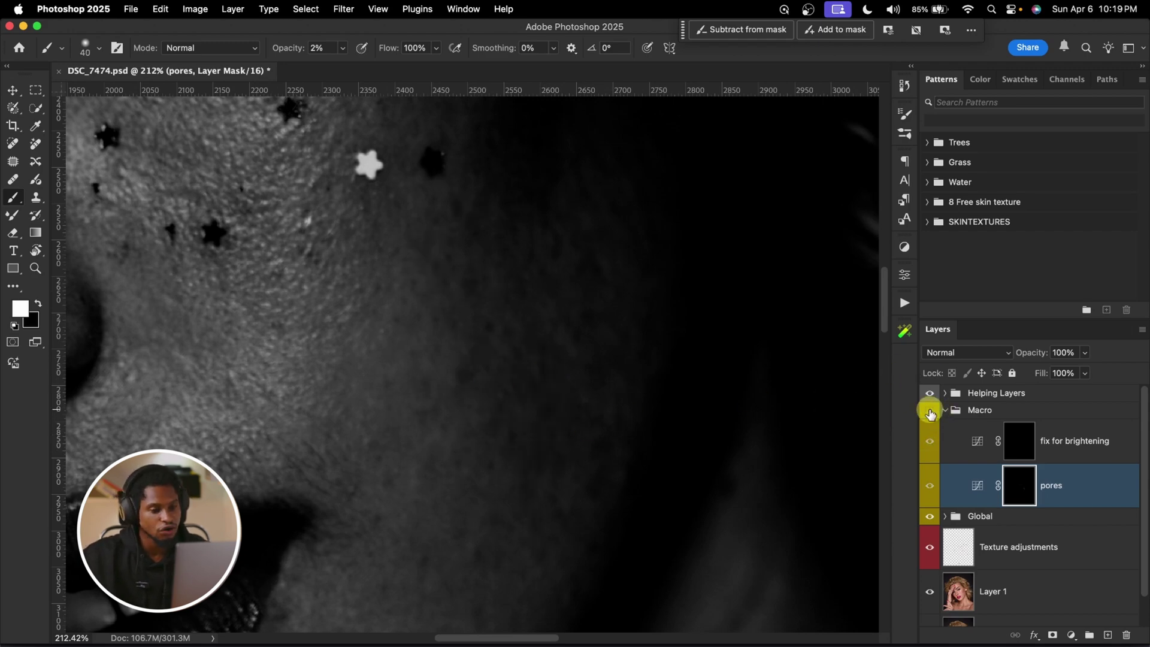
{"action": "left_click", "coordinate": [930, 413]}
{"action": "left_click", "coordinate": [930, 414]}
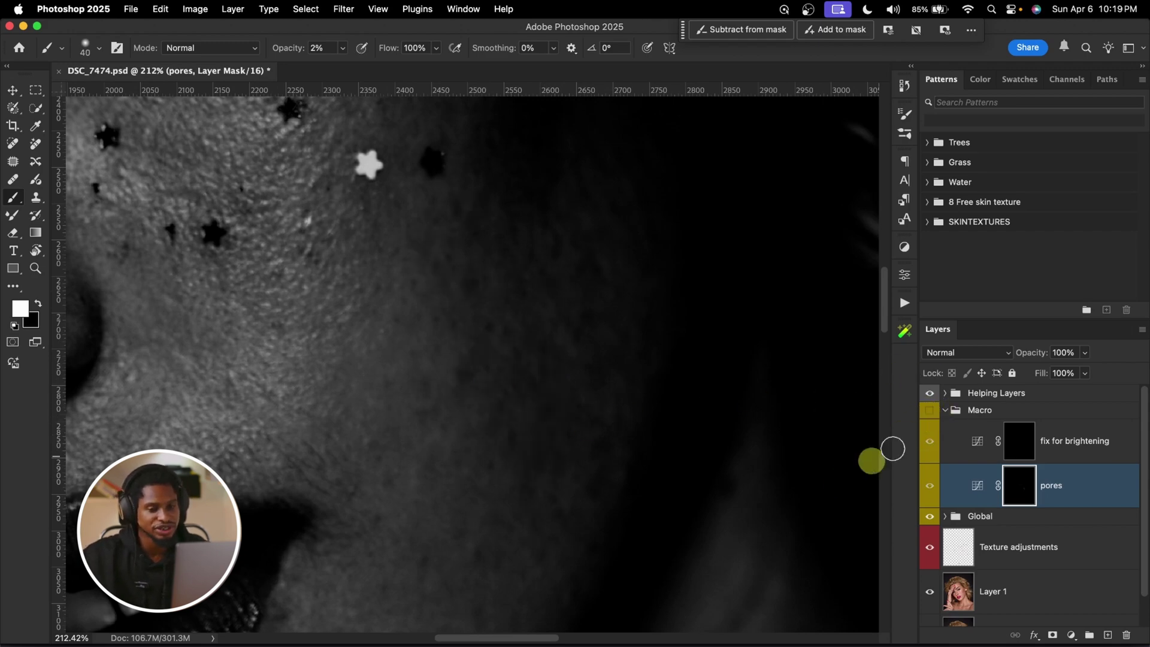
{"action": "left_click", "coordinate": [930, 413]}
{"action": "left_click", "coordinate": [930, 413]}
{"action": "left_click", "coordinate": [930, 413]}
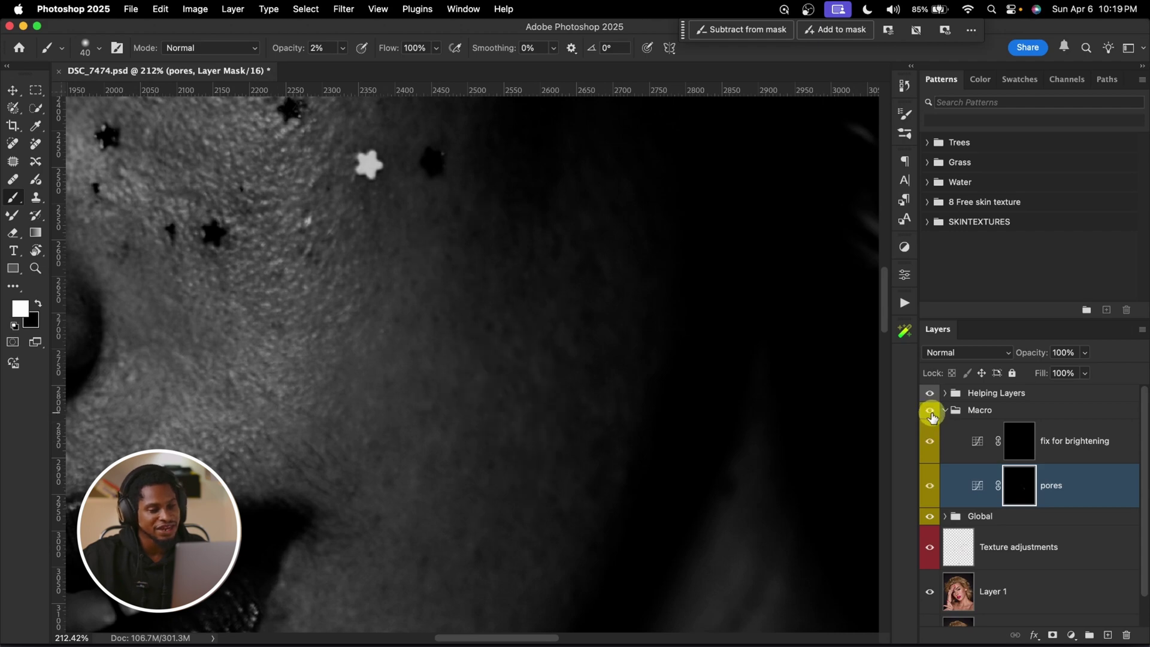
{"action": "left_click", "coordinate": [932, 418]}
{"action": "left_click", "coordinate": [932, 418]}
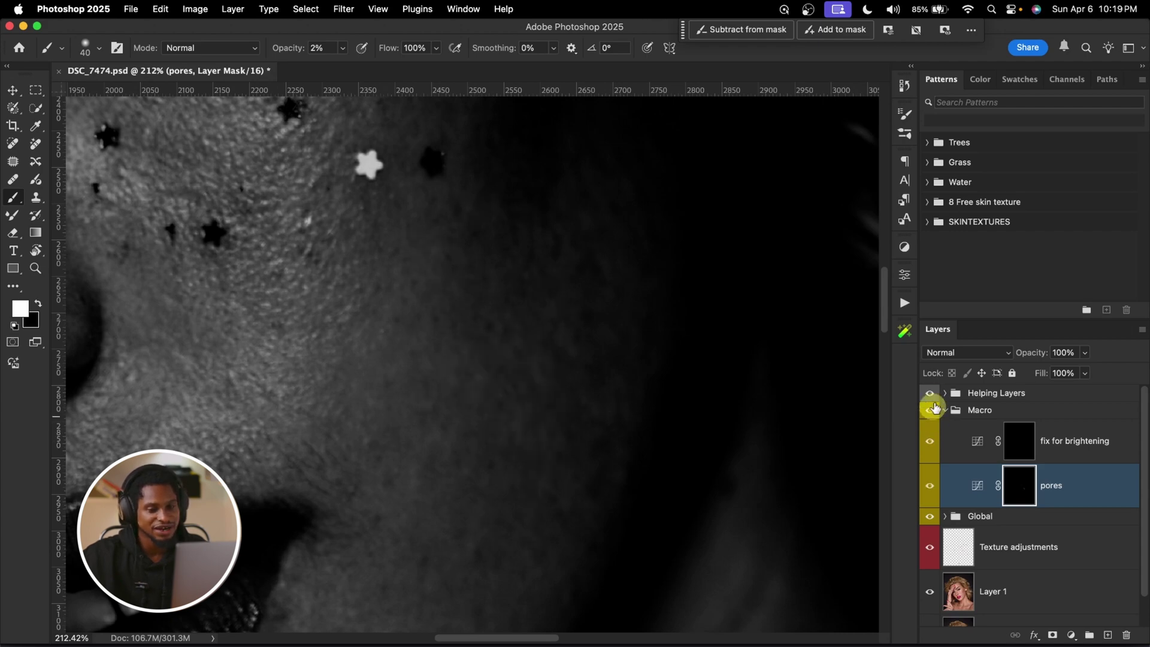
{"action": "left_click", "coordinate": [932, 395]}
{"action": "left_click_drag", "start_coordinate": [597, 372], "coordinate": [539, 335]}
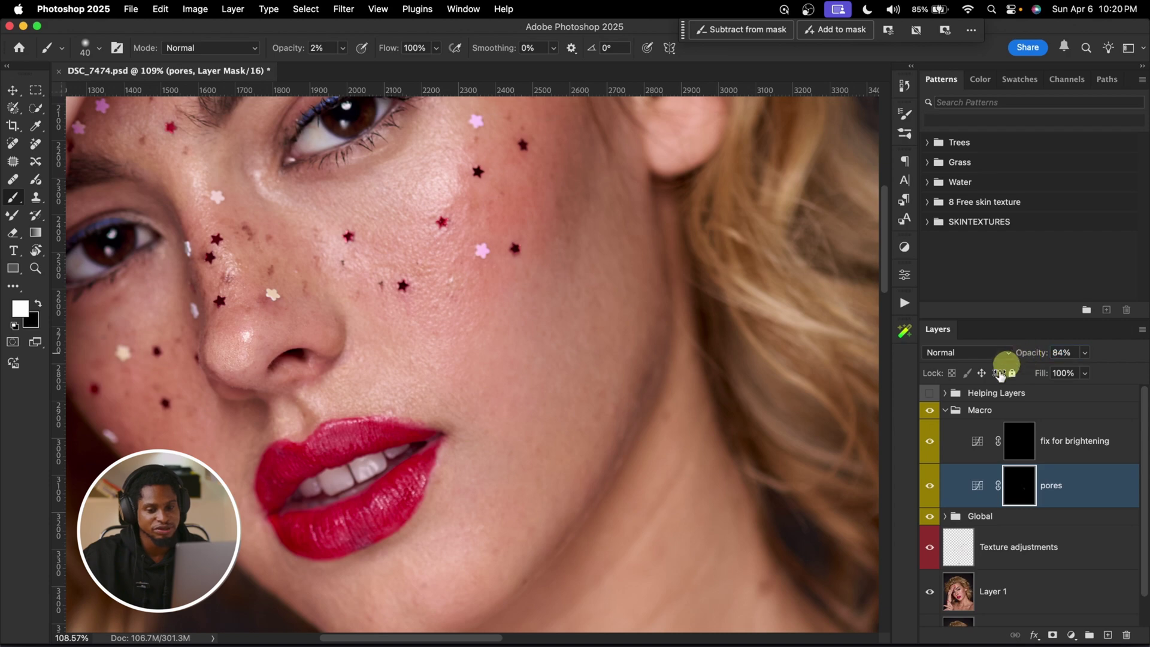
Toggle the Macro group to compare the whole portrait before and after in colour, and show the Helping Layers group again.
{"action": "left_click", "coordinate": [928, 394]}
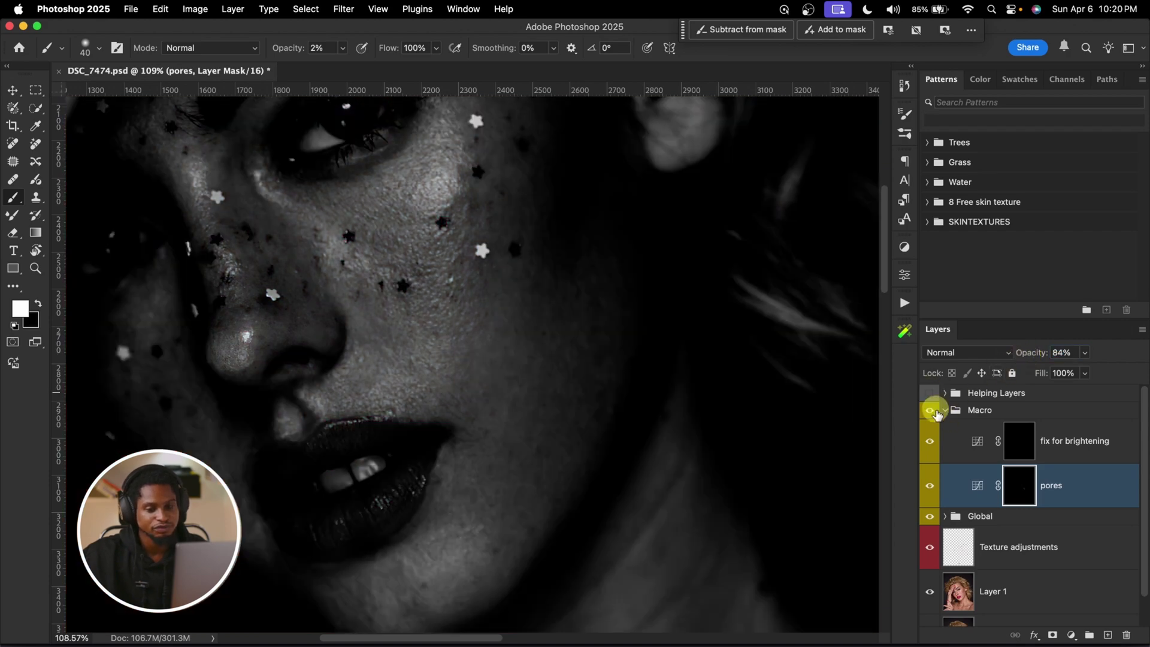
{"action": "left_click", "coordinate": [930, 396]}
{"action": "key", "text": "z"}
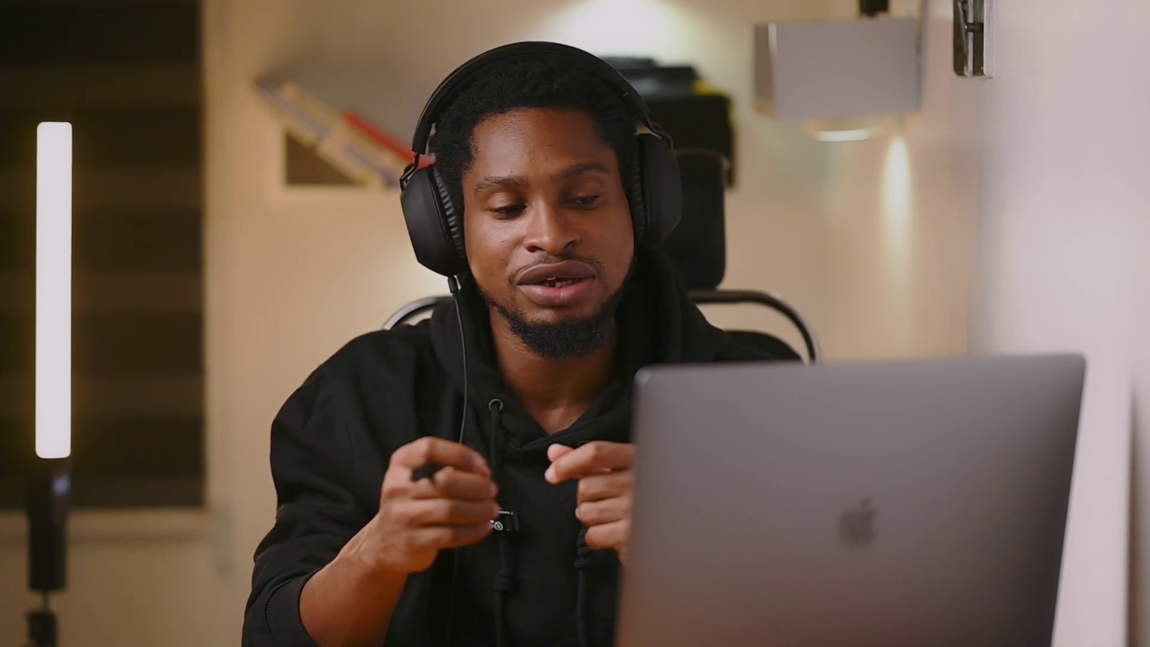
{"action": "left_click", "coordinate": [930, 408]}
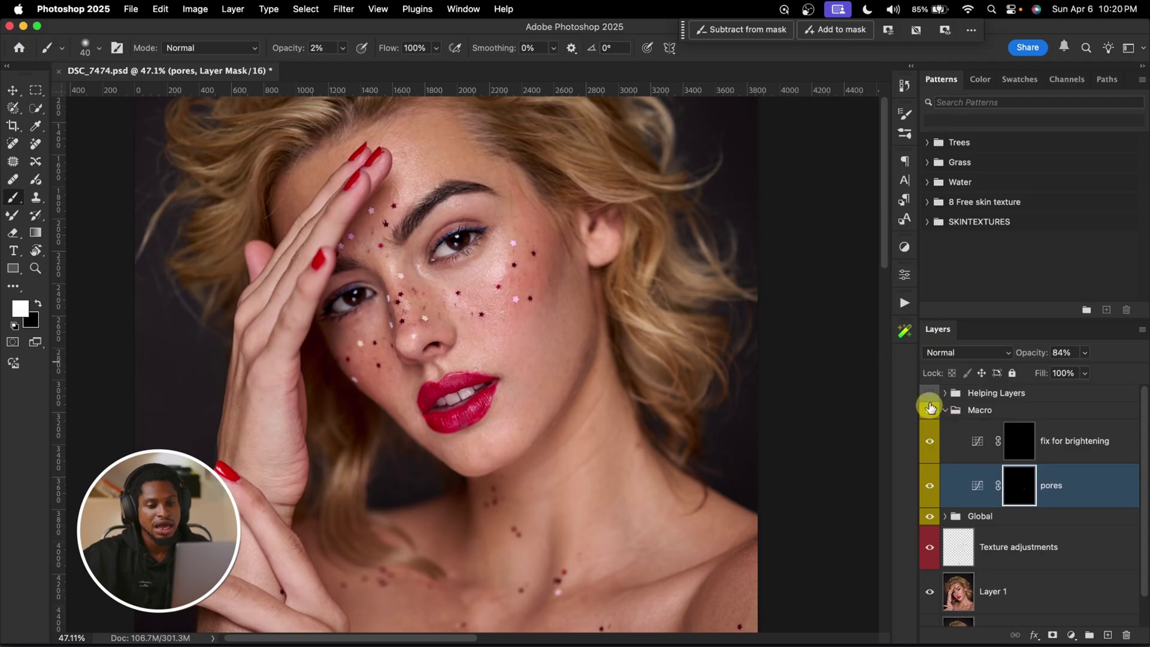
{"action": "left_click", "coordinate": [929, 394]}
Refine the pores on the chin on the pores mask with a 25 to 35 px brush, and move on to the nose and forehead.
{"action": "key", "text": "z"}
{"action": "left_click_drag", "start_coordinate": [540, 357], "coordinate": [593, 354]}
{"action": "key", "text": "b"}
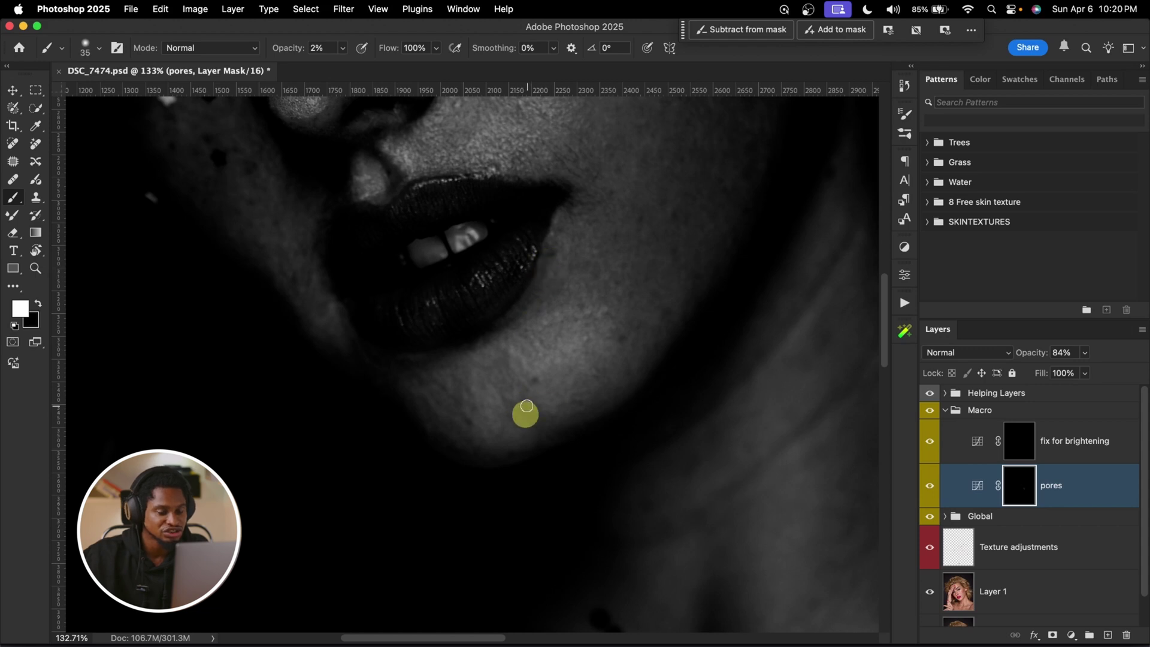
{"action": "mouse_move", "coordinate": [485, 388]}
{"action": "left_mouse_down"}
{"action": "mouse_move", "coordinate": [536, 414]}
{"action": "mouse_move", "coordinate": [570, 396]}
{"action": "mouse_move", "coordinate": [475, 359]}
{"action": "left_mouse_up"}
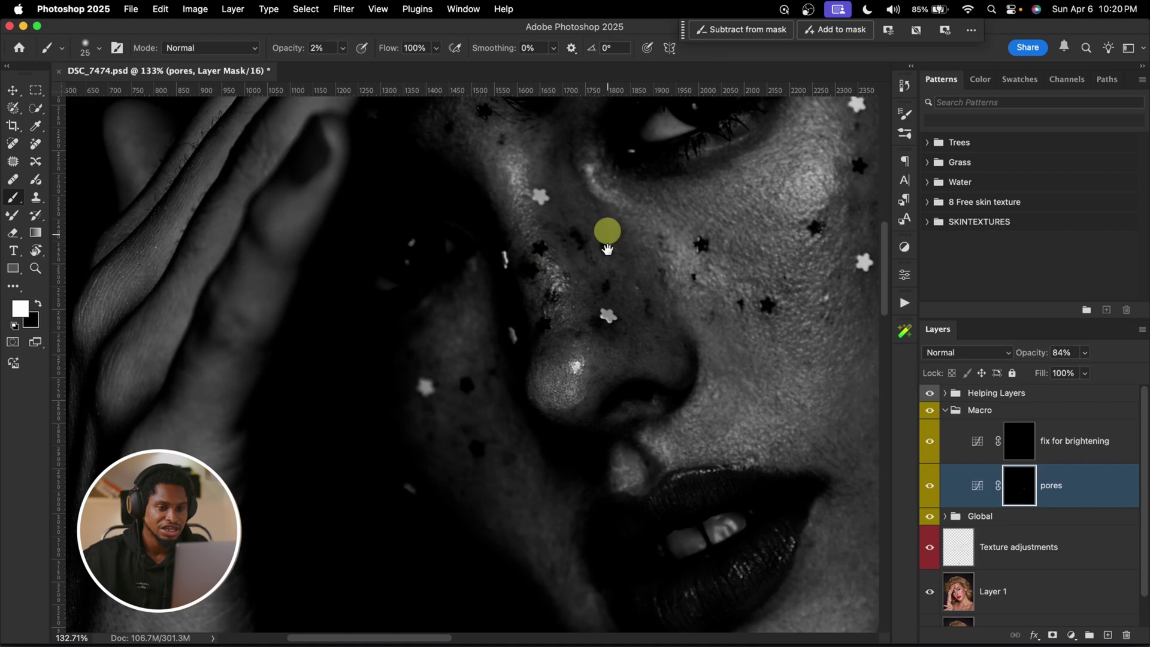
{"action": "left_click_drag", "start_coordinate": [599, 226], "coordinate": [549, 381]}
{"action": "scroll", "coordinate": [549, 381], "scroll_direction": "up", "scroll_amount": 5}
{"action": "scroll", "coordinate": [610, 360], "scroll_direction": "right", "scroll_amount": 3}
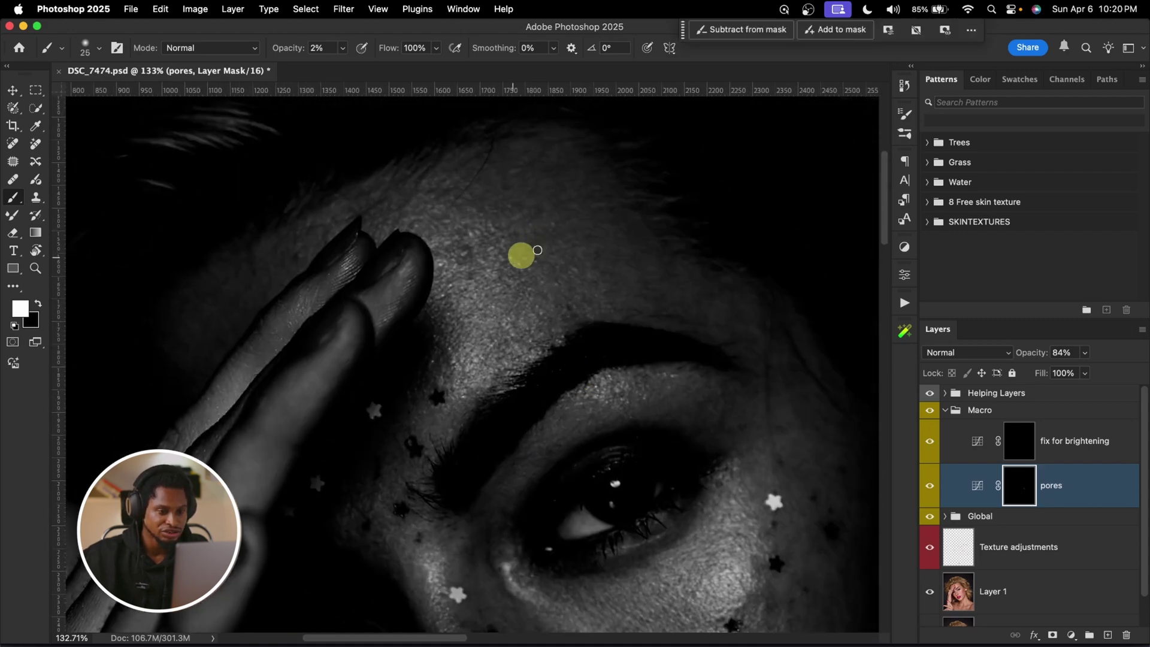
{"action": "key", "text": "z"}
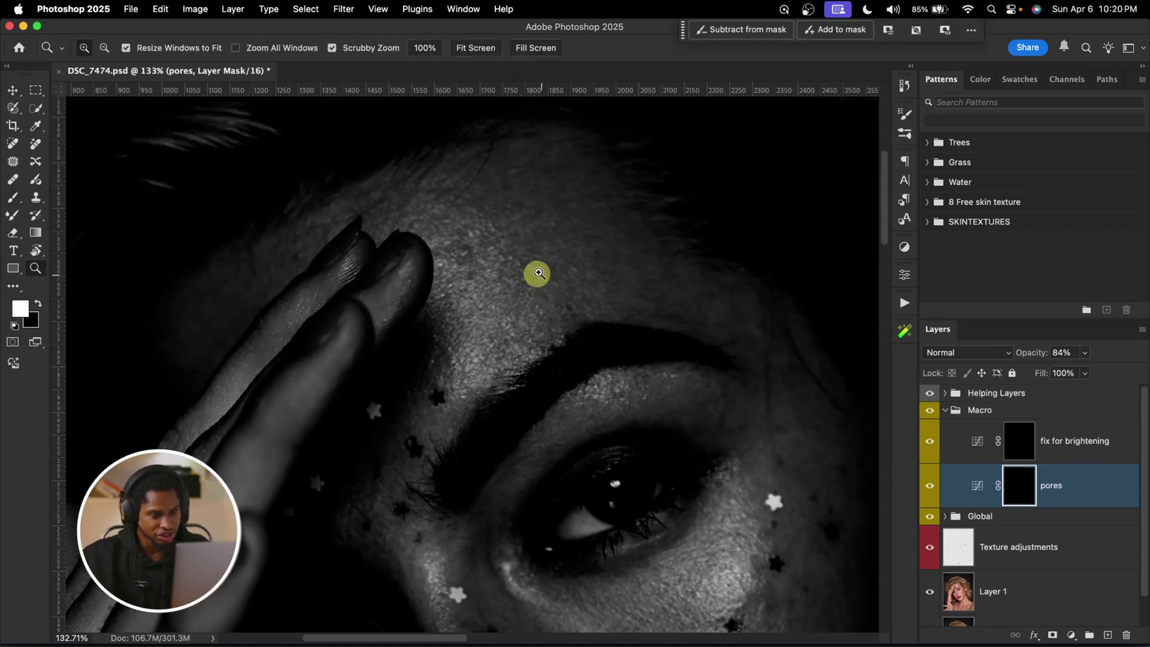
{"action": "left_click_drag", "start_coordinate": [539, 272], "coordinate": [581, 261]}
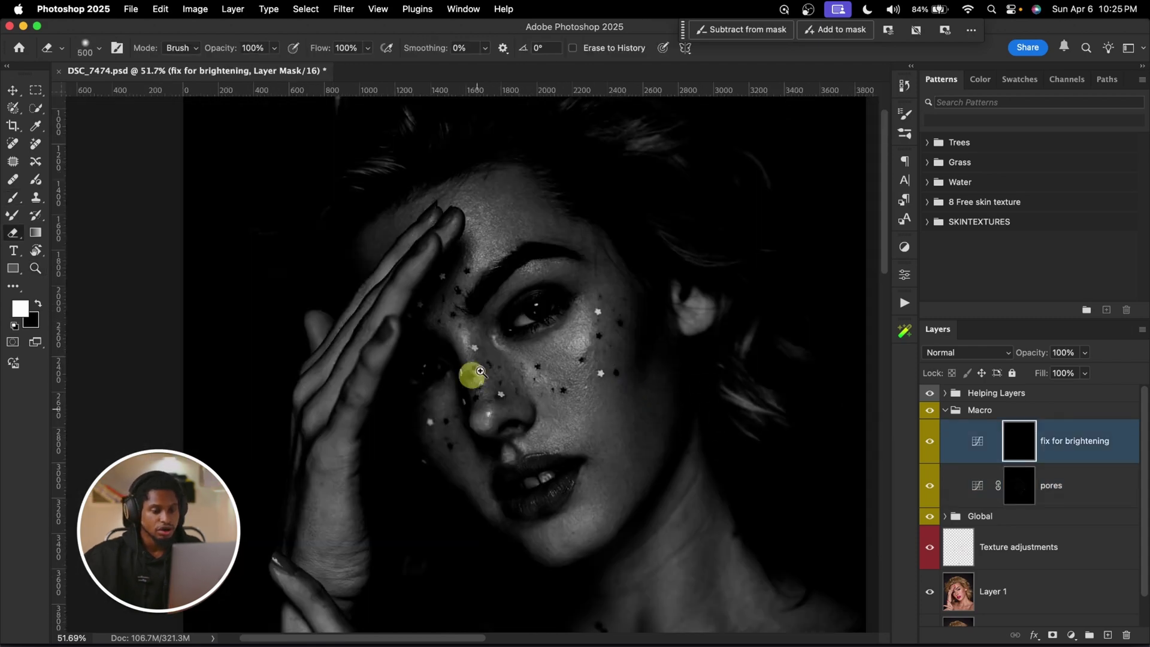
Toggle the fix for brightening layer to compare the cheek texture before and after in the black-and-white view.
{"action": "key", "text": "z"}
{"action": "left_click_drag", "start_coordinate": [624, 378], "coordinate": [610, 377]}
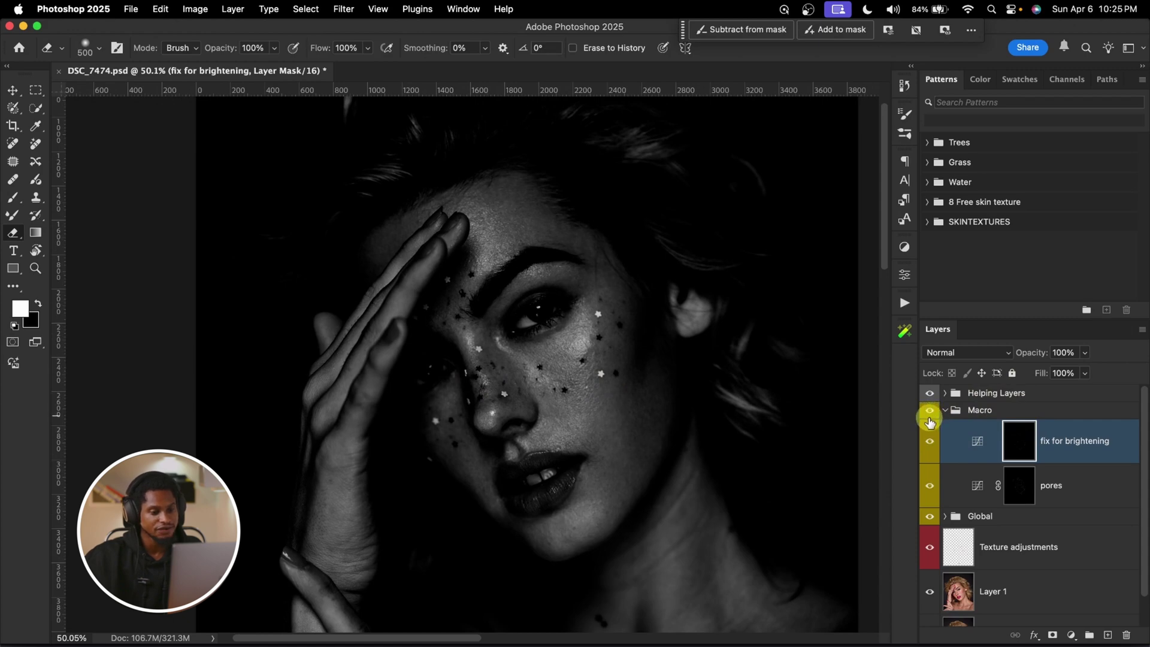
{"action": "key", "text": "z"}
{"action": "left_click_drag", "start_coordinate": [529, 214], "coordinate": [599, 197]}
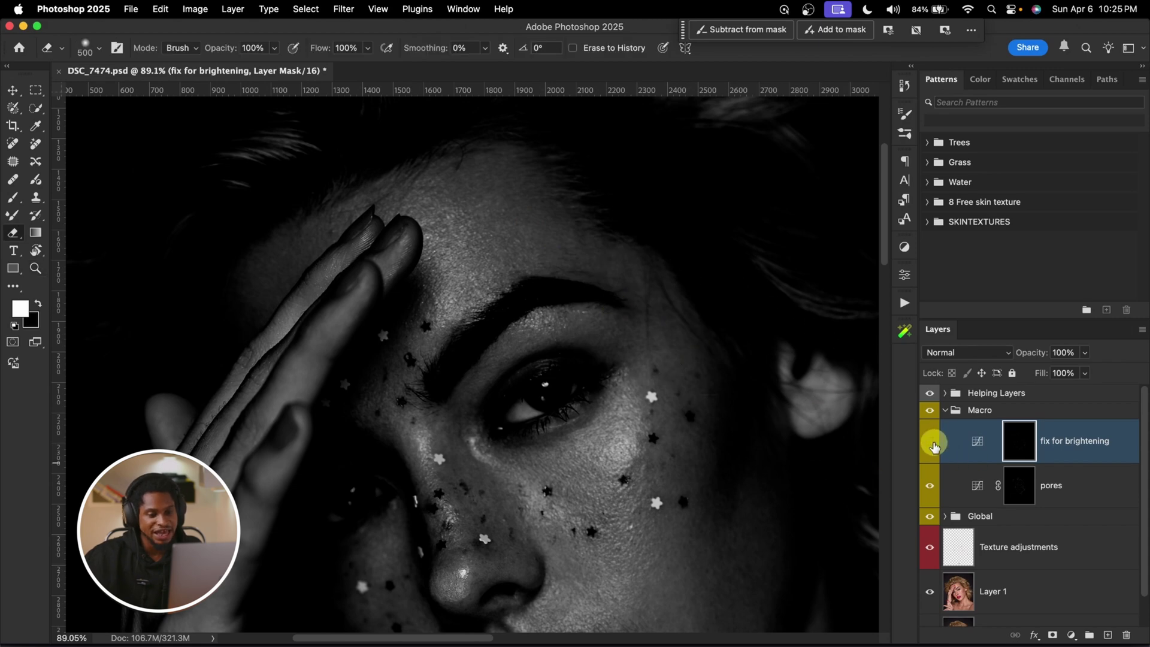
{"action": "key", "text": "z"}
{"action": "mouse_move", "coordinate": [721, 444]}
{"action": "left_mouse_down"}
{"action": "mouse_move", "coordinate": [583, 264]}
{"action": "mouse_move", "coordinate": [626, 393]}
{"action": "mouse_move", "coordinate": [784, 409]}
{"action": "left_mouse_up"}
{"action": "left_click", "coordinate": [944, 452]}
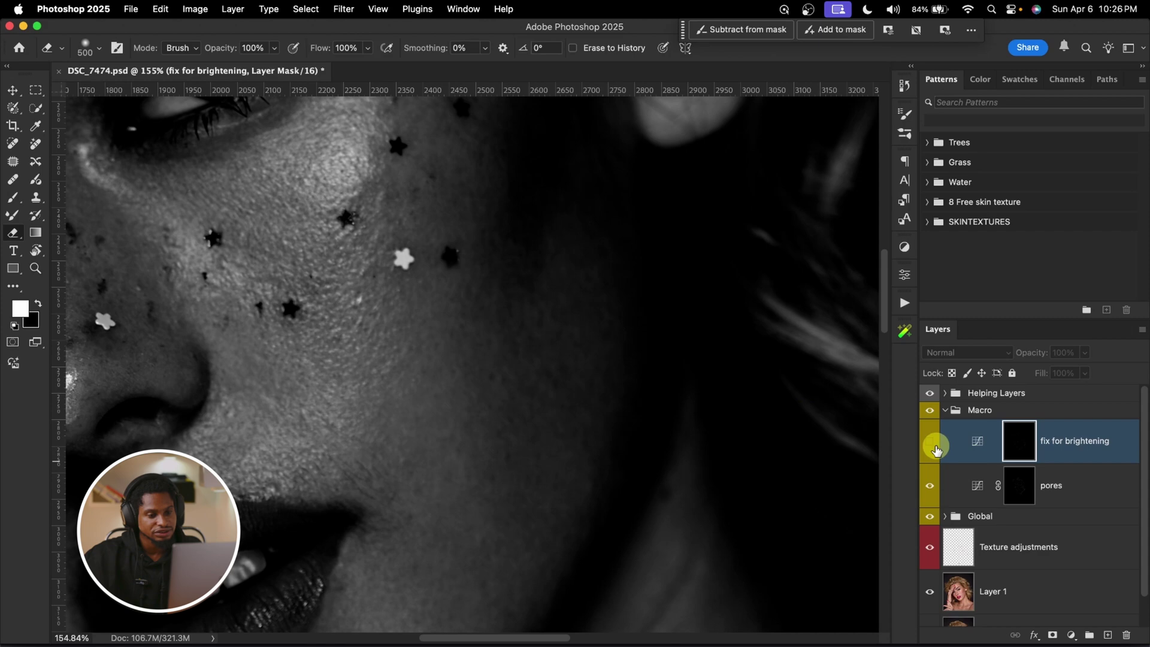
{"action": "left_click", "coordinate": [936, 449]}
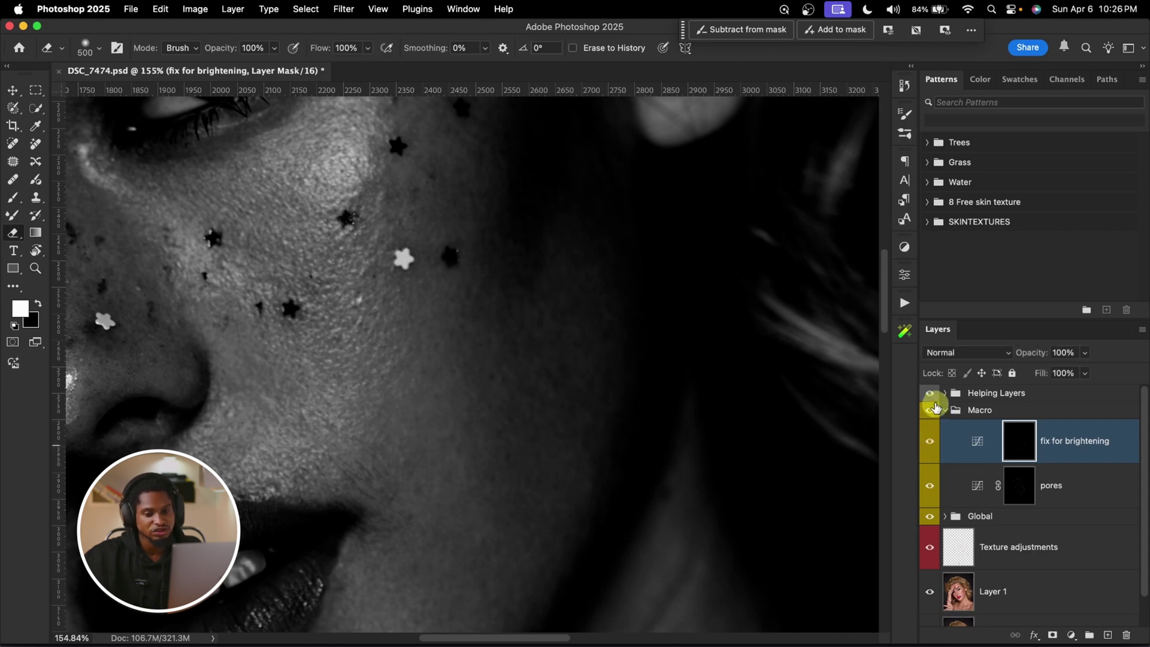
Hide the Helping Layers group and compare the face in colour with the Macro group off and on.
{"action": "left_click", "coordinate": [930, 393]}
{"action": "left_click_drag", "start_coordinate": [569, 321], "coordinate": [482, 342]}
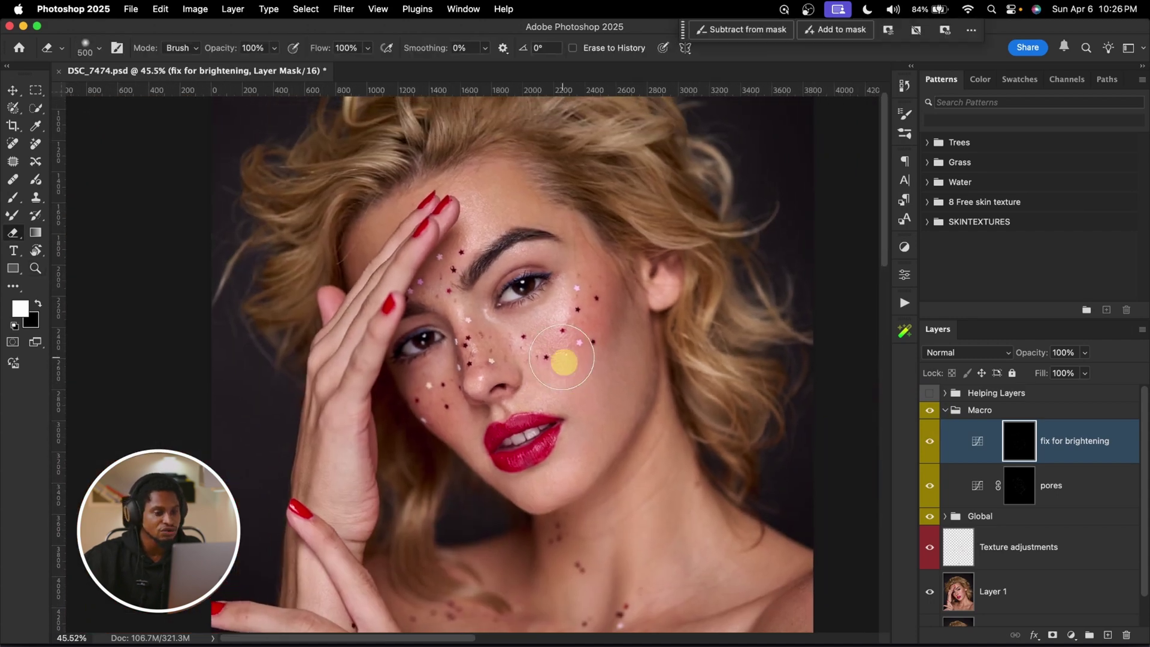
{"action": "left_click_drag", "start_coordinate": [563, 359], "coordinate": [634, 347]}
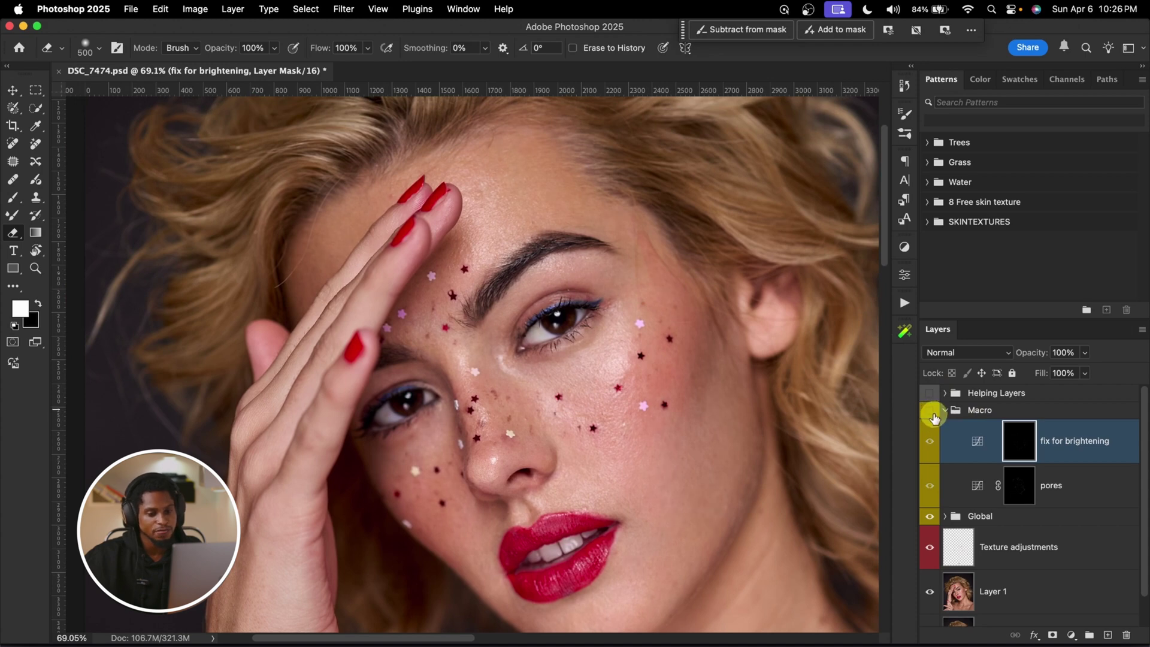
{"action": "left_click_drag", "start_coordinate": [662, 380], "coordinate": [619, 385]}
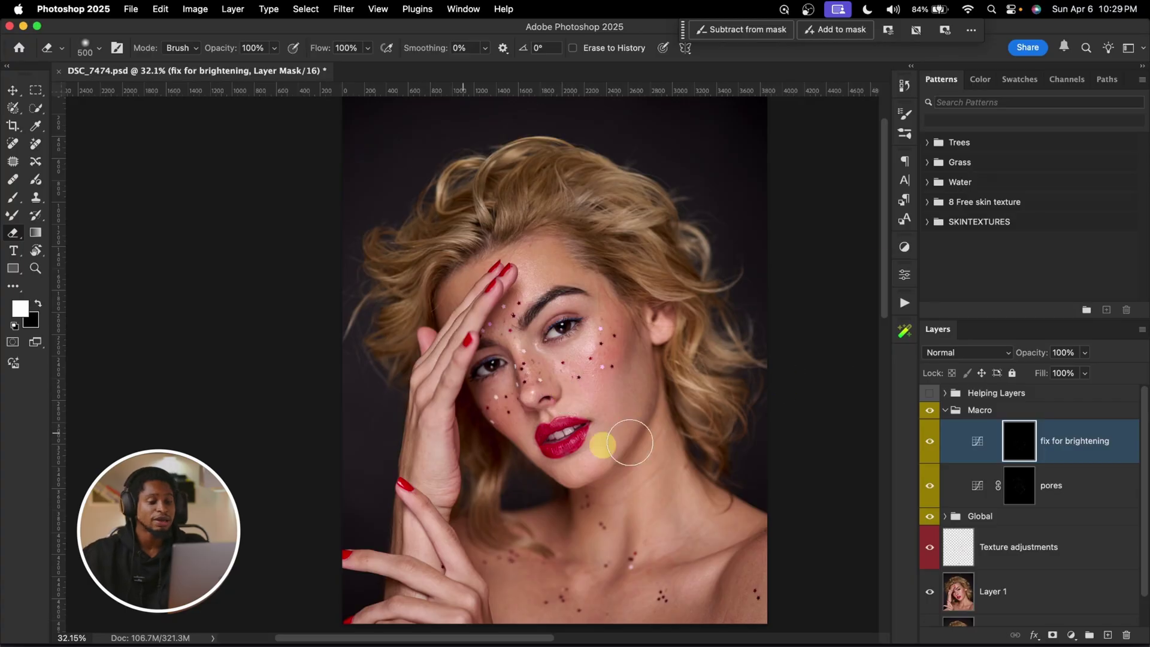
Add a second set of Global dodge and burn layers above the Macro group and select the strong brightening mask.
{"action": "left_click", "coordinate": [949, 410]}
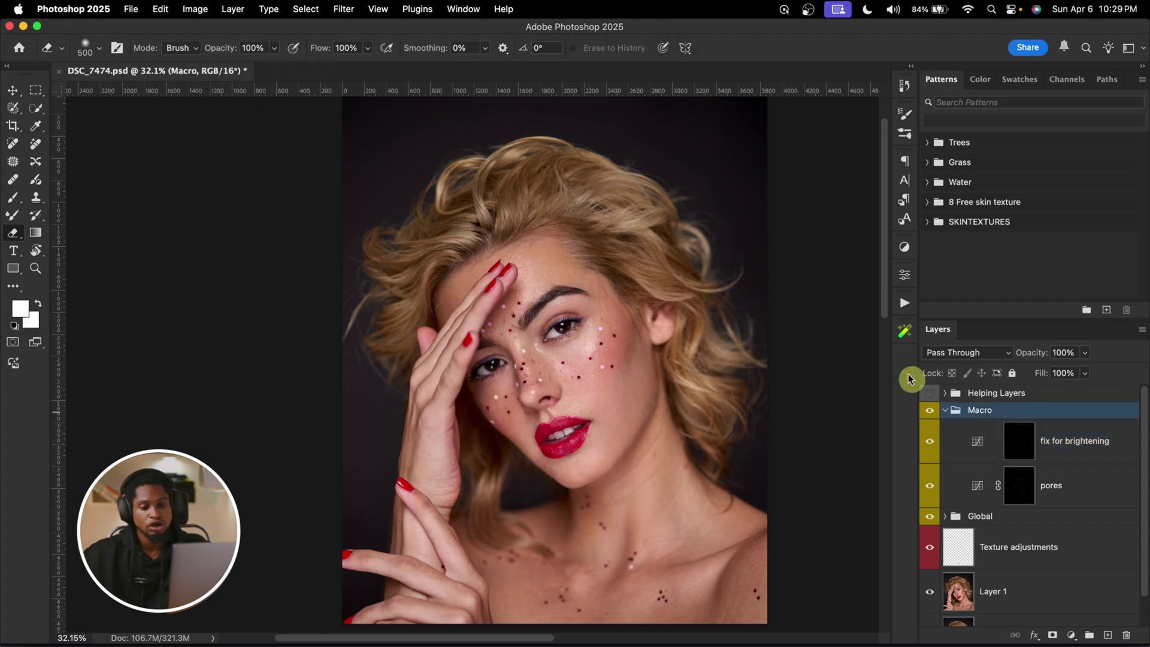
{"action": "left_click", "coordinate": [904, 330]}
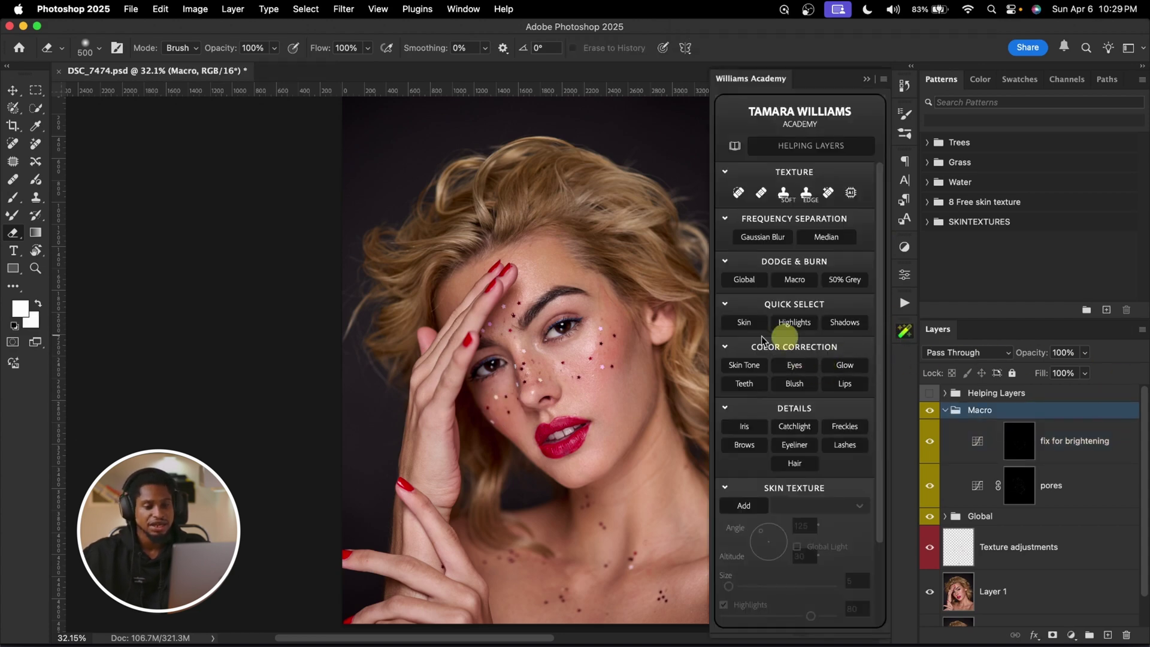
{"action": "left_click", "coordinate": [743, 279]}
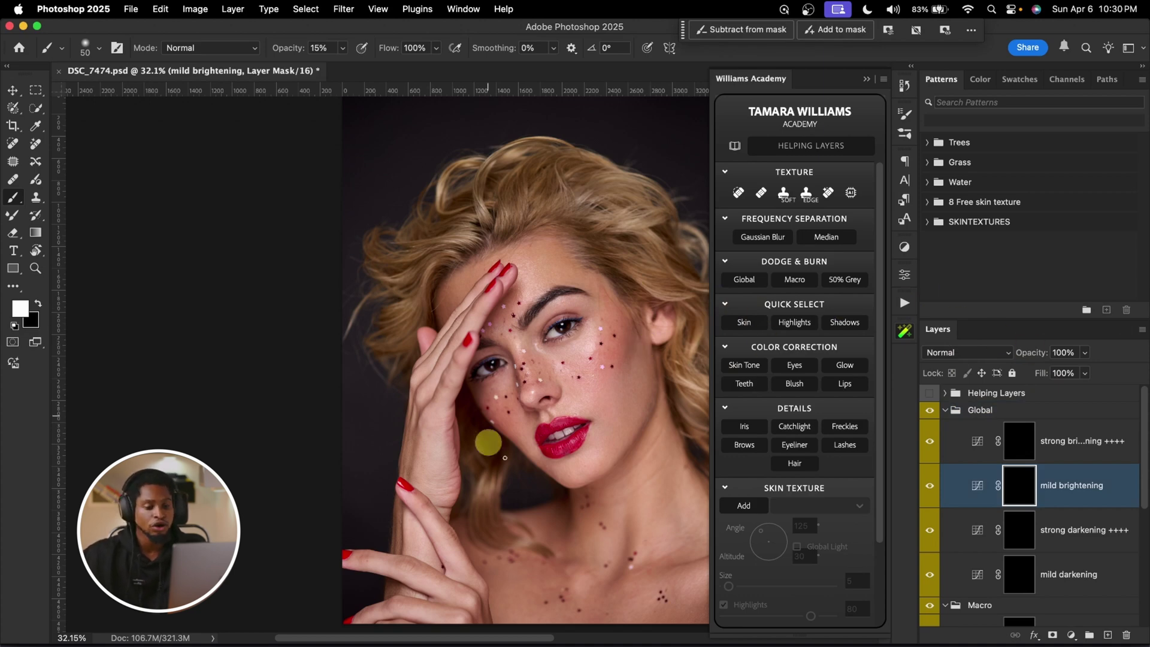
{"action": "left_click", "coordinate": [1021, 442]}
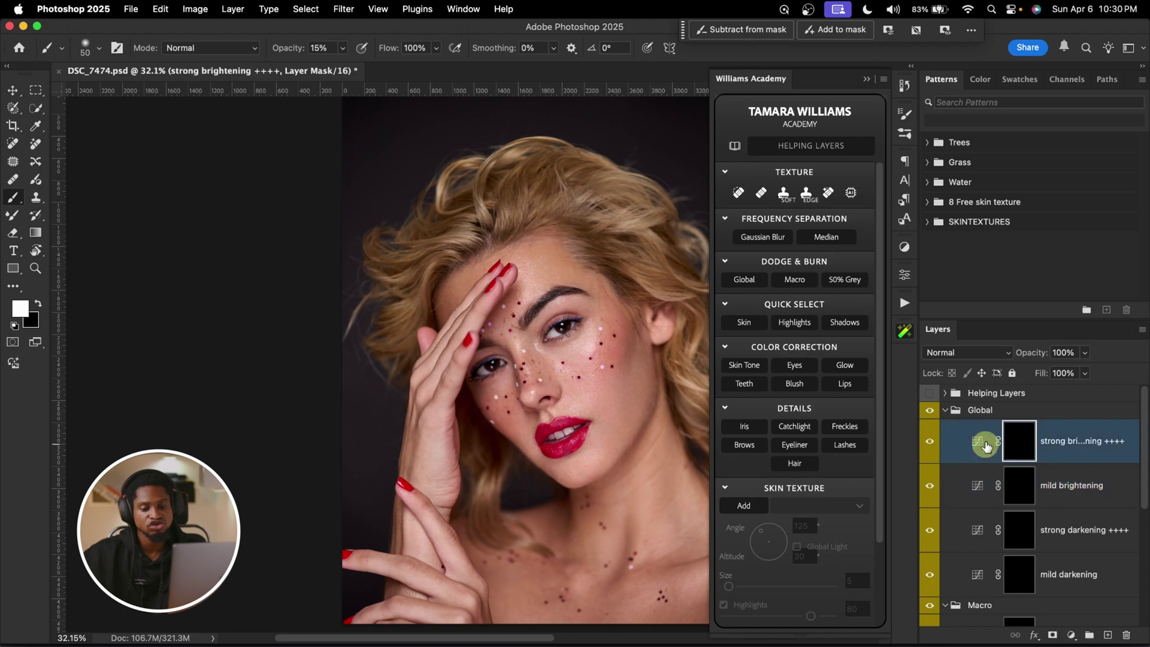
{"action": "left_click", "coordinate": [1020, 541]}
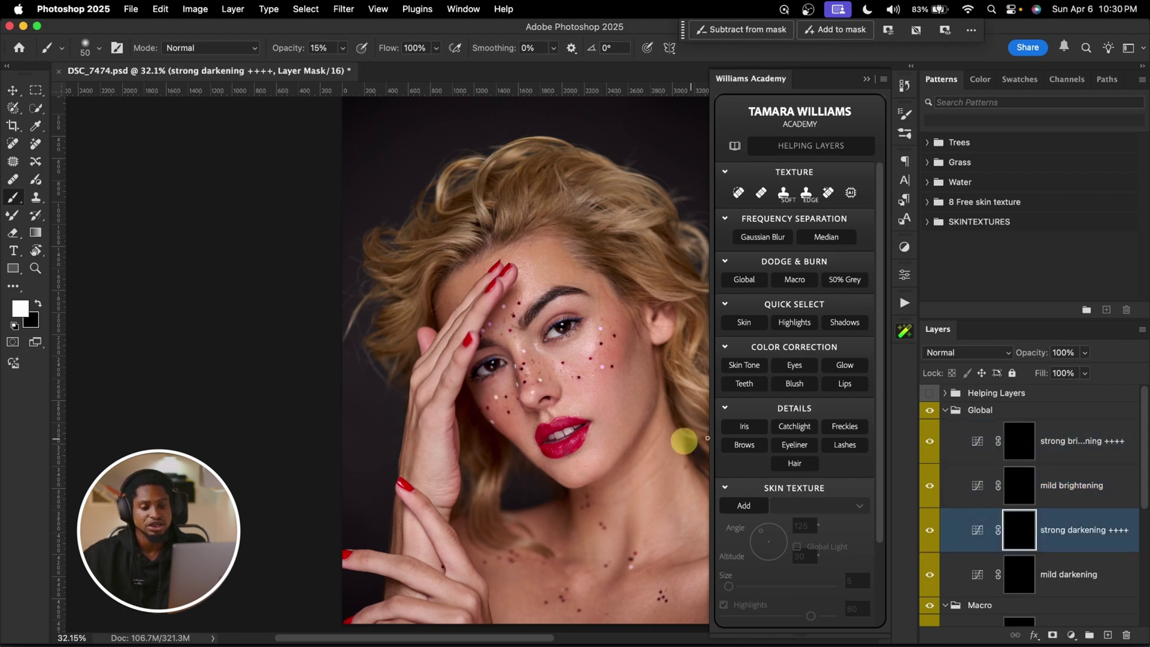
{"action": "left_click", "coordinate": [1029, 454]}
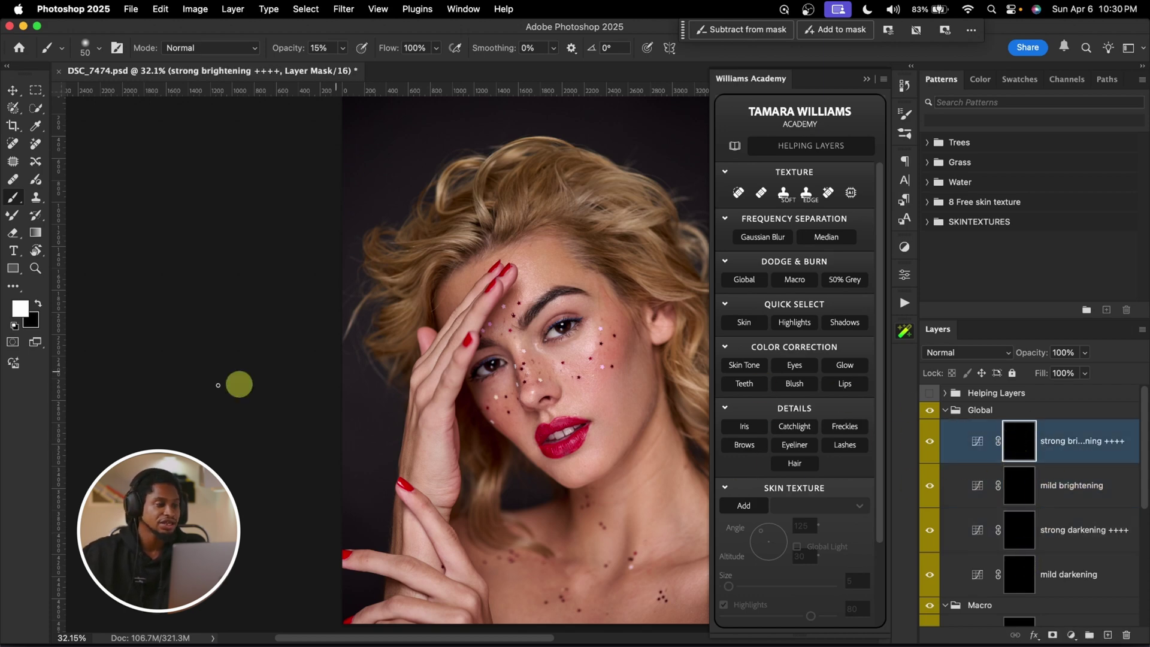
Paint solid bright strokes under the eye and across the upper cheek at 100% brush opacity, enlarging the brush to 100 px.
{"action": "left_click", "coordinate": [343, 47]}
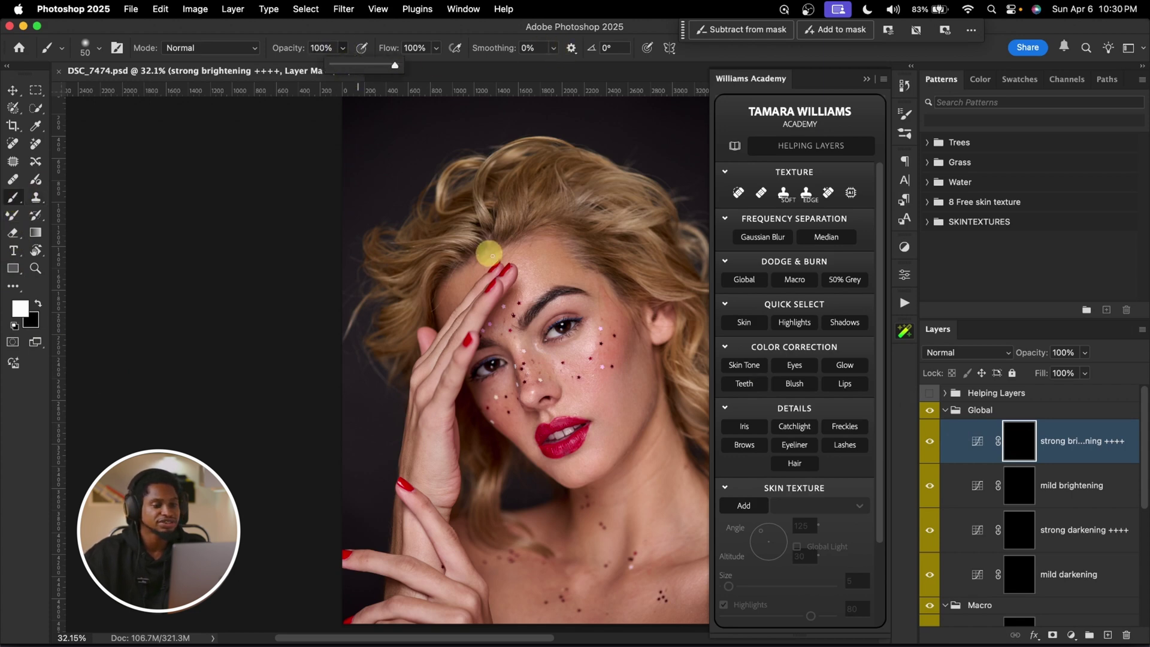
{"action": "scroll", "coordinate": [449, 264], "scroll_direction": "up", "scroll_amount": 5}
{"action": "key", "text": "z"}
{"action": "scroll", "coordinate": [505, 367], "scroll_direction": "up", "scroll_amount": 5}
{"action": "scroll", "coordinate": [531, 343], "scroll_direction": "down", "scroll_amount": 2}
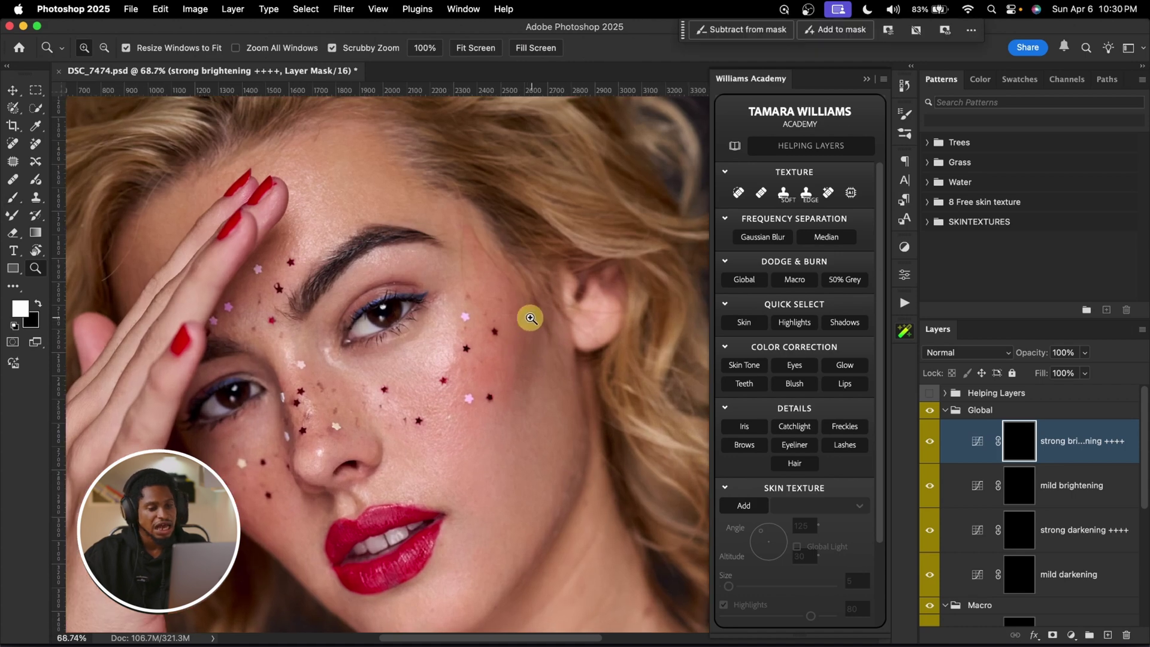
{"action": "key", "text": "b"}
{"action": "key", "text": "bracketleft"}
{"action": "key", "text": "bracketleft"}
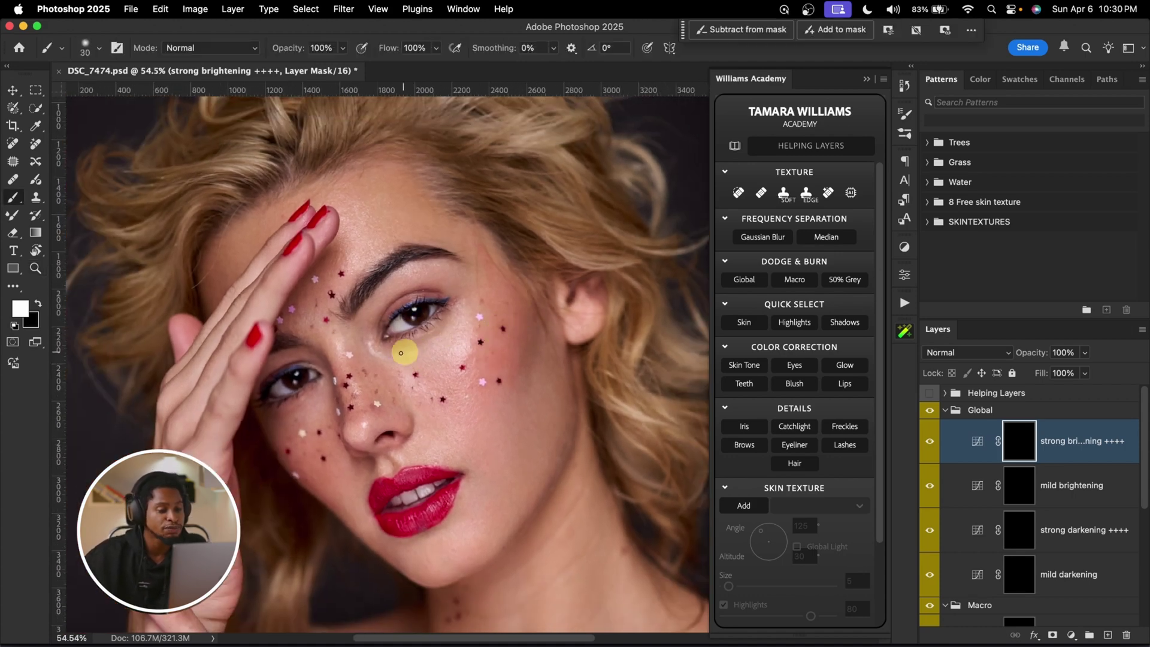
{"action": "key", "text": "bracketright"}
{"action": "key", "text": "bracketright"}
{"action": "key", "text": "bracketright"}
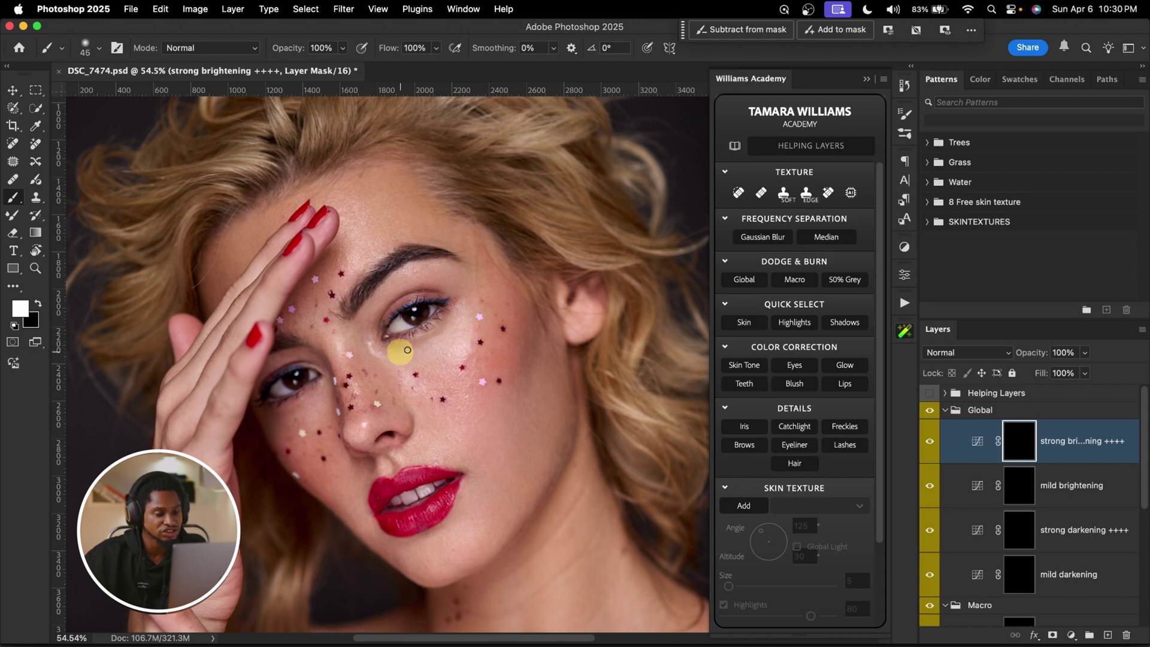
{"action": "mouse_move", "coordinate": [406, 350]}
{"action": "left_mouse_down"}
{"action": "mouse_move", "coordinate": [454, 327]}
{"action": "mouse_move", "coordinate": [421, 353]}
{"action": "mouse_move", "coordinate": [444, 346]}
{"action": "mouse_move", "coordinate": [423, 364]}
{"action": "mouse_move", "coordinate": [452, 352]}
{"action": "mouse_move", "coordinate": [463, 400]}
{"action": "left_mouse_up"}
{"action": "key", "text": "bracketright"}
{"action": "key", "text": "bracketright"}
{"action": "key", "text": "bracketright"}
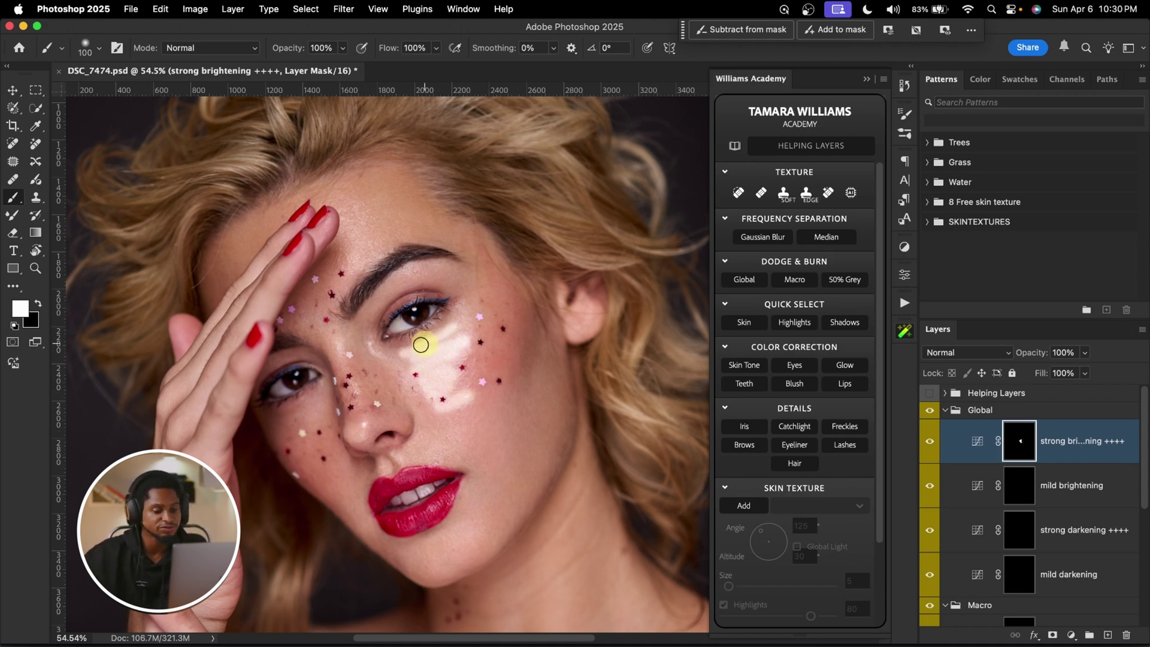
Paint bright strokes on the forehead above the eyebrow and down the nose from bridge to tip, reducing the brush to 40 px.
{"action": "key", "text": "bracketleft"}
{"action": "key", "text": "bracketleft"}
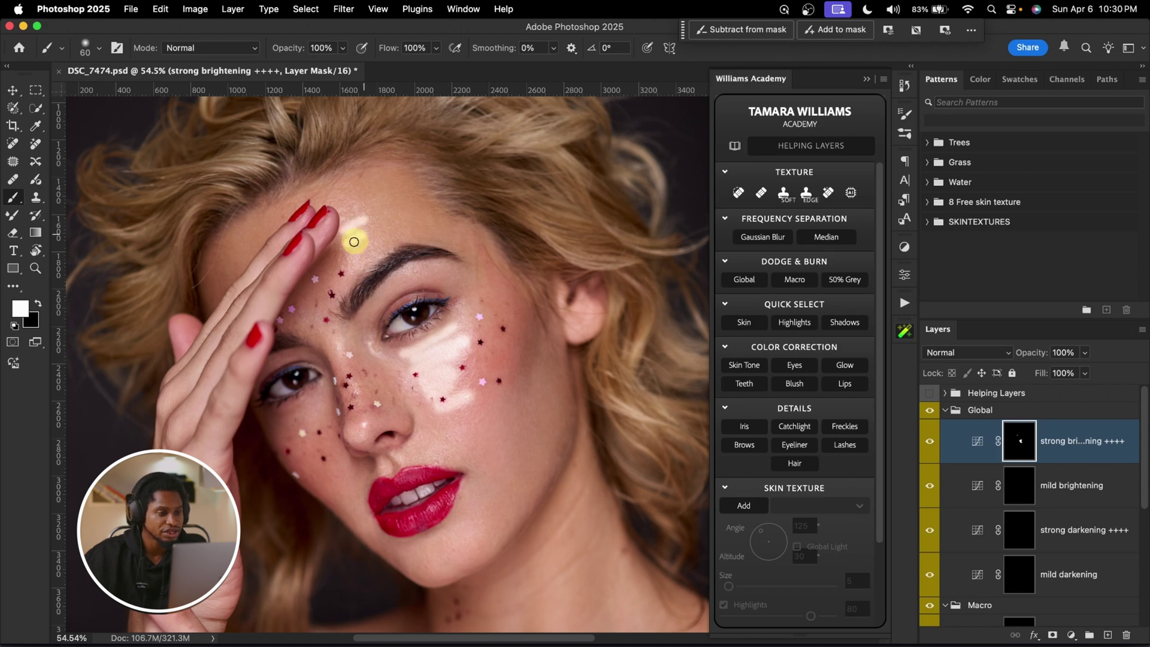
{"action": "key", "text": "bracketleft"}
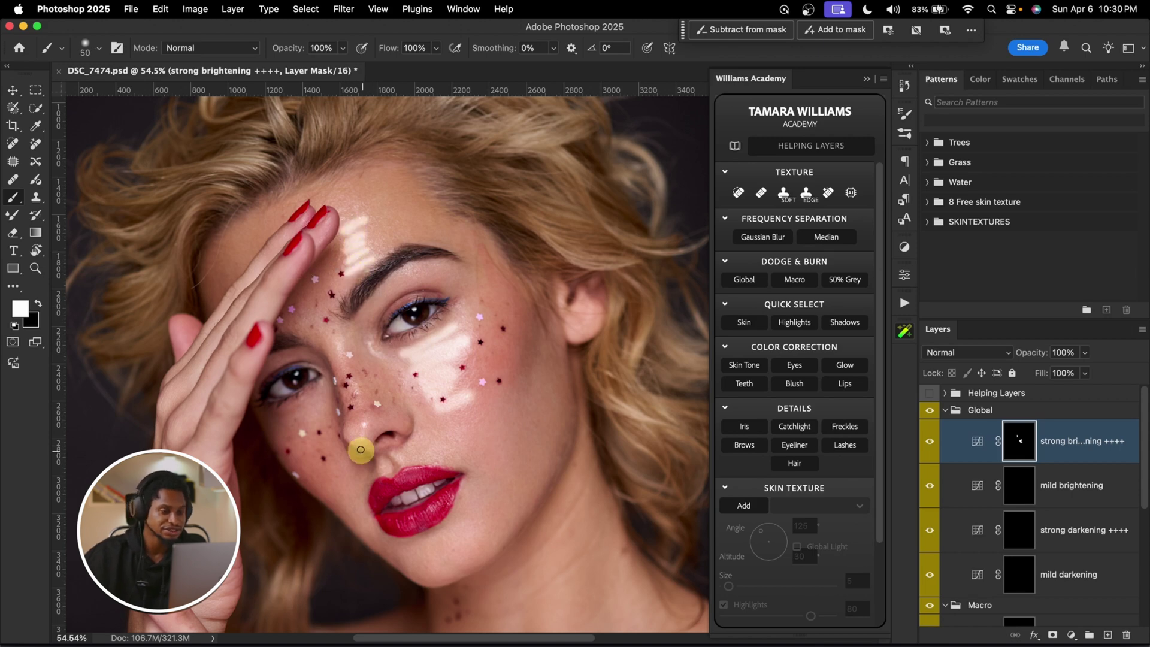
{"action": "scroll", "coordinate": [570, 384], "scroll_direction": "down", "scroll_amount": 3}
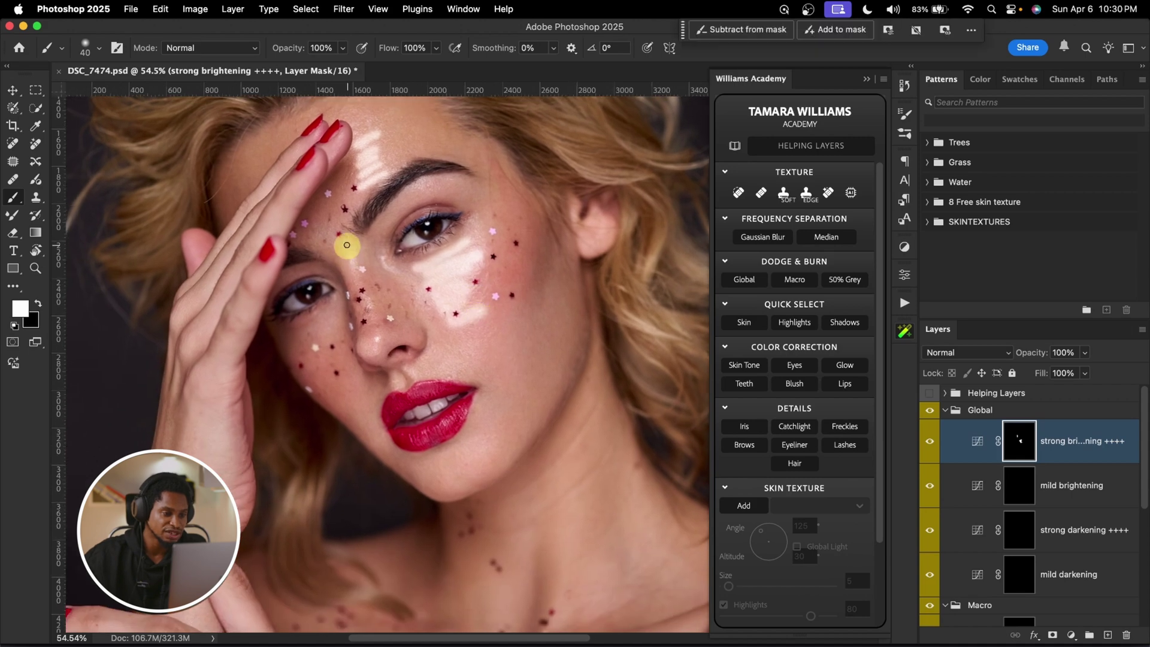
{"action": "left_click_drag", "start_coordinate": [357, 267], "coordinate": [377, 351]}
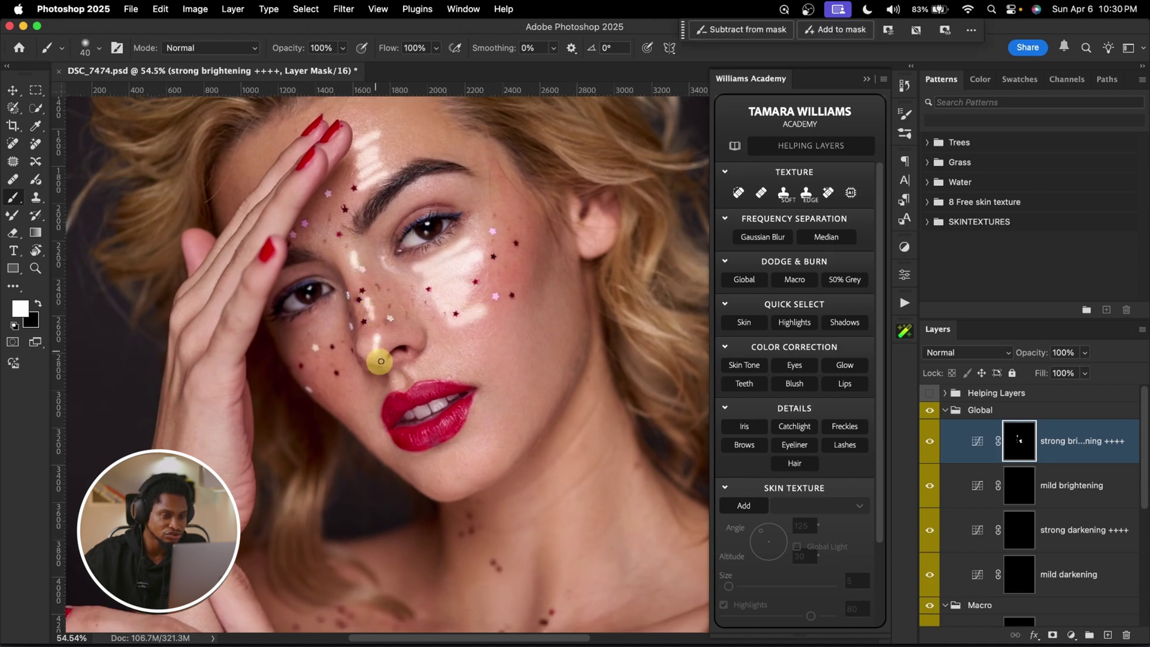
Paint bright zigzag strokes on the chin below the lips with a 45 px brush.
{"action": "scroll", "coordinate": [522, 252], "scroll_direction": "down", "scroll_amount": 2}
{"action": "scroll", "coordinate": [521, 252], "scroll_direction": "down", "scroll_amount": 2}
{"action": "key", "text": "bracketright"}
{"action": "mouse_move", "coordinate": [451, 362]}
{"action": "left_mouse_down"}
{"action": "mouse_move", "coordinate": [419, 374]}
{"action": "mouse_move", "coordinate": [440, 389]}
{"action": "mouse_move", "coordinate": [458, 381]}
{"action": "mouse_move", "coordinate": [440, 373]}
{"action": "mouse_move", "coordinate": [458, 359]}
{"action": "left_mouse_up"}
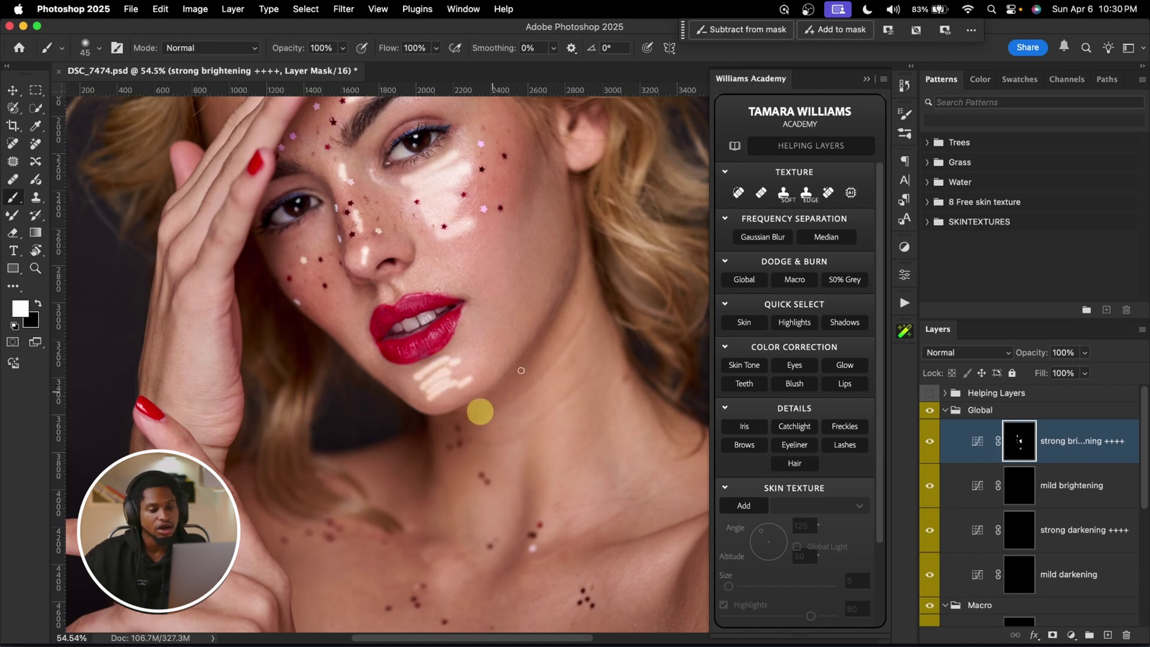
{"action": "left_click_drag", "start_coordinate": [439, 272], "coordinate": [455, 347]}
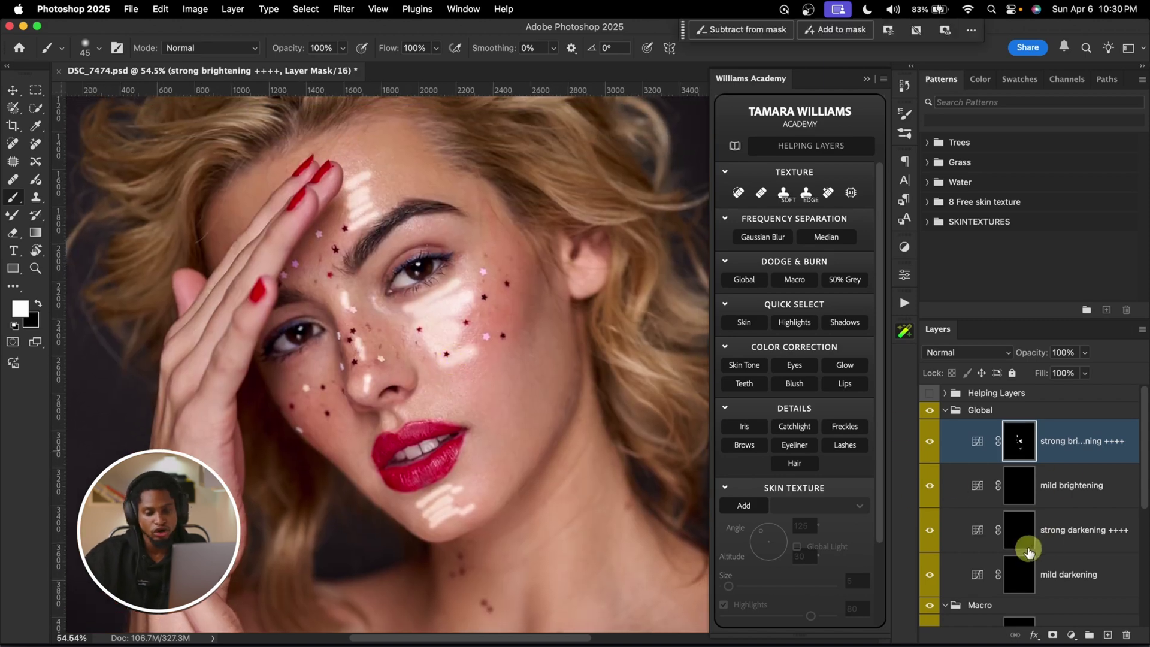
Paint dark contour strokes on both outer cheeks on the strong darkening mask, using a brush of about 60 px.
{"action": "left_click", "coordinate": [1020, 532]}
{"action": "key", "text": "bracketleft"}
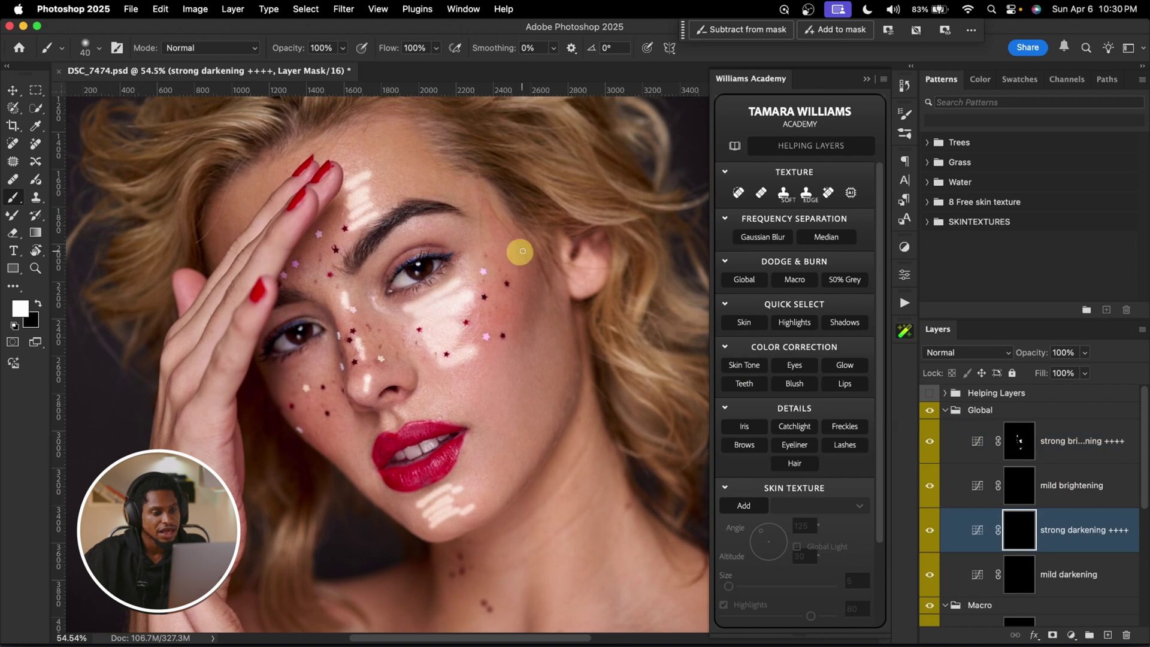
{"action": "key", "text": "bracketright"}
{"action": "key", "text": "bracketright"}
{"action": "mouse_move", "coordinate": [496, 251]}
{"action": "left_mouse_down"}
{"action": "mouse_move", "coordinate": [520, 259]}
{"action": "mouse_move", "coordinate": [490, 266]}
{"action": "mouse_move", "coordinate": [527, 270]}
{"action": "mouse_move", "coordinate": [496, 283]}
{"action": "mouse_move", "coordinate": [523, 288]}
{"action": "mouse_move", "coordinate": [486, 303]}
{"action": "mouse_move", "coordinate": [526, 334]}
{"action": "left_mouse_up"}
{"action": "key", "text": "bracketleft"}
{"action": "mouse_move", "coordinate": [285, 397]}
{"action": "left_mouse_down"}
{"action": "mouse_move", "coordinate": [300, 385]}
{"action": "mouse_move", "coordinate": [295, 411]}
{"action": "mouse_move", "coordinate": [328, 436]}
{"action": "left_mouse_up"}
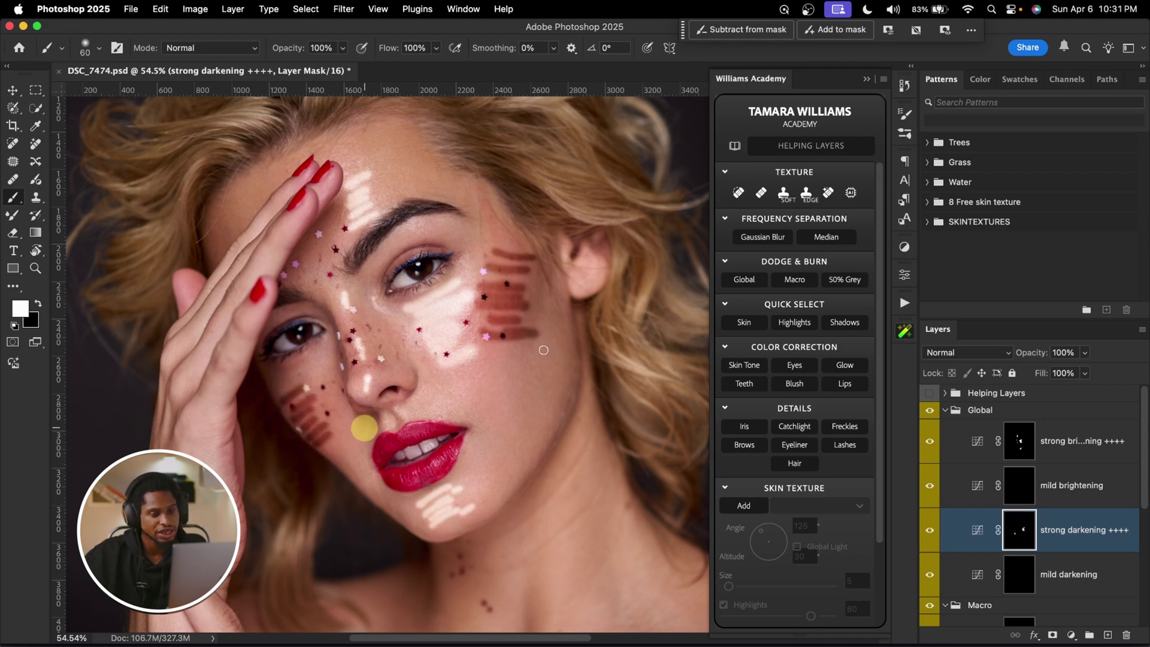
Paint dark contour strokes along the hairline on both sides of the forehead, enlarging the brush to 150 px.
{"action": "mouse_move", "coordinate": [227, 199]}
{"action": "left_mouse_down"}
{"action": "mouse_move", "coordinate": [227, 234]}
{"action": "mouse_move", "coordinate": [253, 176]}
{"action": "mouse_move", "coordinate": [247, 199]}
{"action": "mouse_move", "coordinate": [286, 178]}
{"action": "left_mouse_up"}
{"action": "key", "text": "bracketright"}
{"action": "mouse_move", "coordinate": [430, 144]}
{"action": "left_mouse_down"}
{"action": "mouse_move", "coordinate": [381, 127]}
{"action": "mouse_move", "coordinate": [416, 133]}
{"action": "mouse_move", "coordinate": [412, 148]}
{"action": "mouse_move", "coordinate": [429, 160]}
{"action": "mouse_move", "coordinate": [300, 176]}
{"action": "mouse_move", "coordinate": [259, 167]}
{"action": "mouse_move", "coordinate": [379, 124]}
{"action": "mouse_move", "coordinate": [478, 161]}
{"action": "mouse_move", "coordinate": [503, 209]}
{"action": "left_mouse_up"}
{"action": "key", "text": "bracketright"}
{"action": "left_click", "coordinate": [270, 166]}
{"action": "key", "text": "bracketright"}
Paint dark contour strokes in front of the ear, along the jawline and on the upper neck with a 90 px brush.
{"action": "key", "text": "bracketleft"}
{"action": "key", "text": "bracketleft"}
{"action": "key", "text": "bracketleft"}
{"action": "key", "text": "bracketleft"}
{"action": "scroll", "coordinate": [551, 323], "scroll_direction": "down", "scroll_amount": 2}
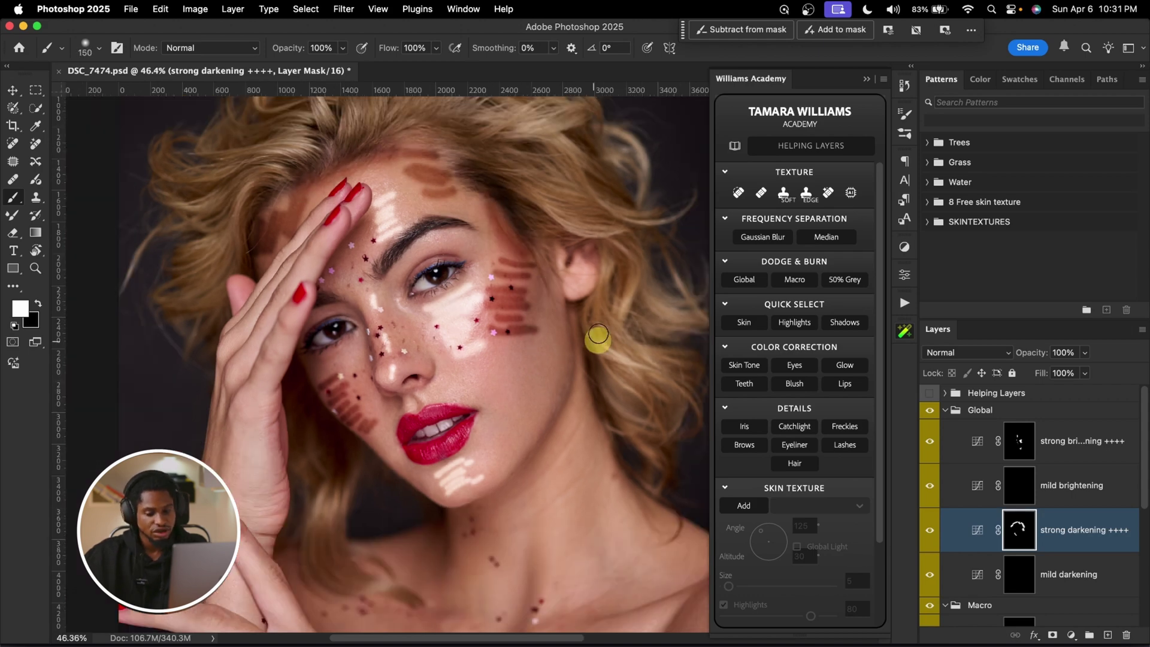
{"action": "left_click_drag", "start_coordinate": [560, 379], "coordinate": [512, 450]}
{"action": "left_click_drag", "start_coordinate": [559, 294], "coordinate": [560, 354]}
{"action": "mouse_move", "coordinate": [518, 527]}
{"action": "left_mouse_down"}
{"action": "mouse_move", "coordinate": [481, 510]}
{"action": "mouse_move", "coordinate": [511, 483]}
{"action": "mouse_move", "coordinate": [486, 517]}
{"action": "mouse_move", "coordinate": [520, 492]}
{"action": "left_mouse_up"}
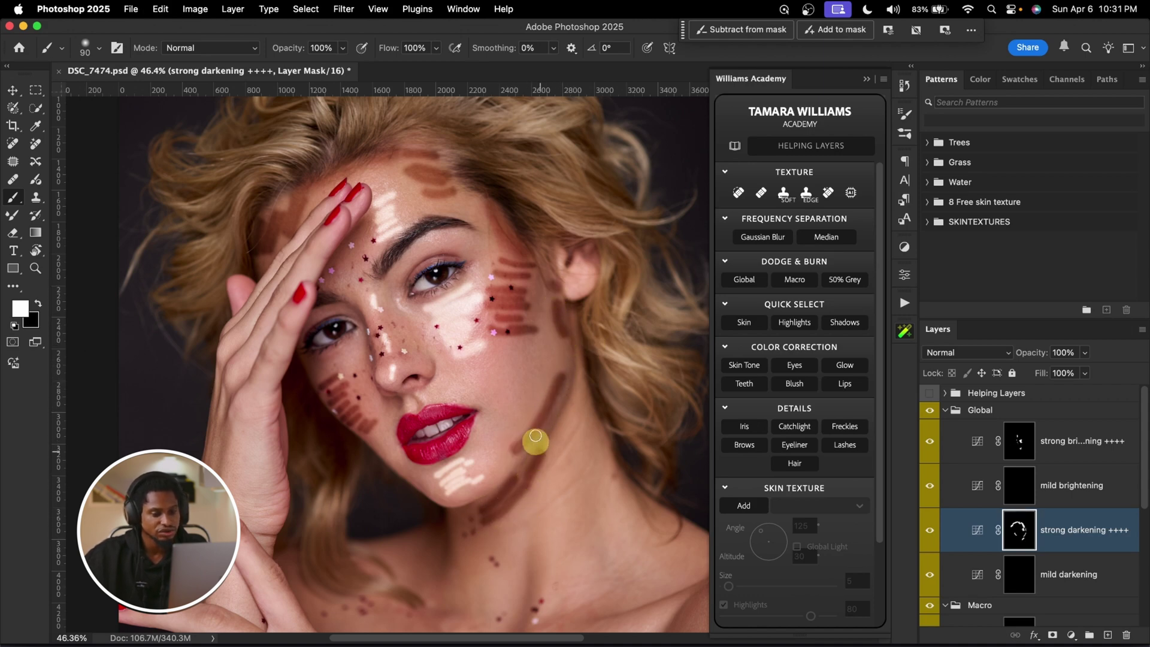
Paint a dark contour stroke along the side of the nose bridge with a 60 px brush.
{"action": "scroll", "coordinate": [505, 359], "scroll_direction": "up", "scroll_amount": 3}
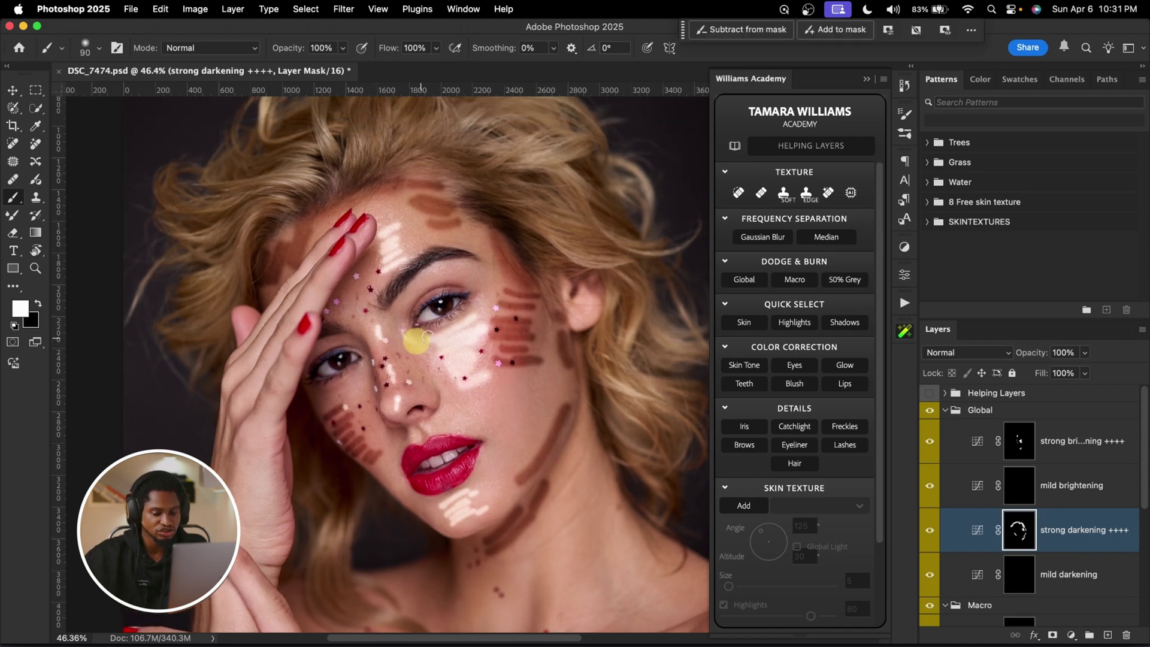
{"action": "key", "text": "p"}
{"action": "key", "text": "v"}
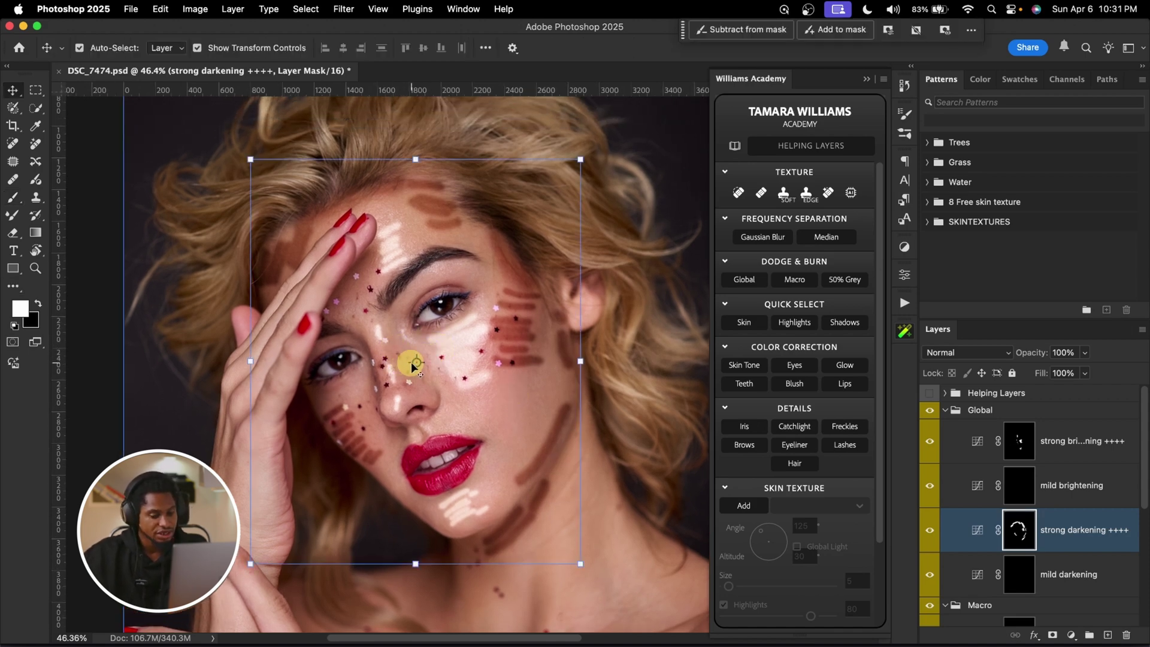
{"action": "key", "text": "b"}
{"action": "key", "text": "bracketleft"}
{"action": "left_click_drag", "start_coordinate": [393, 361], "coordinate": [403, 373]}
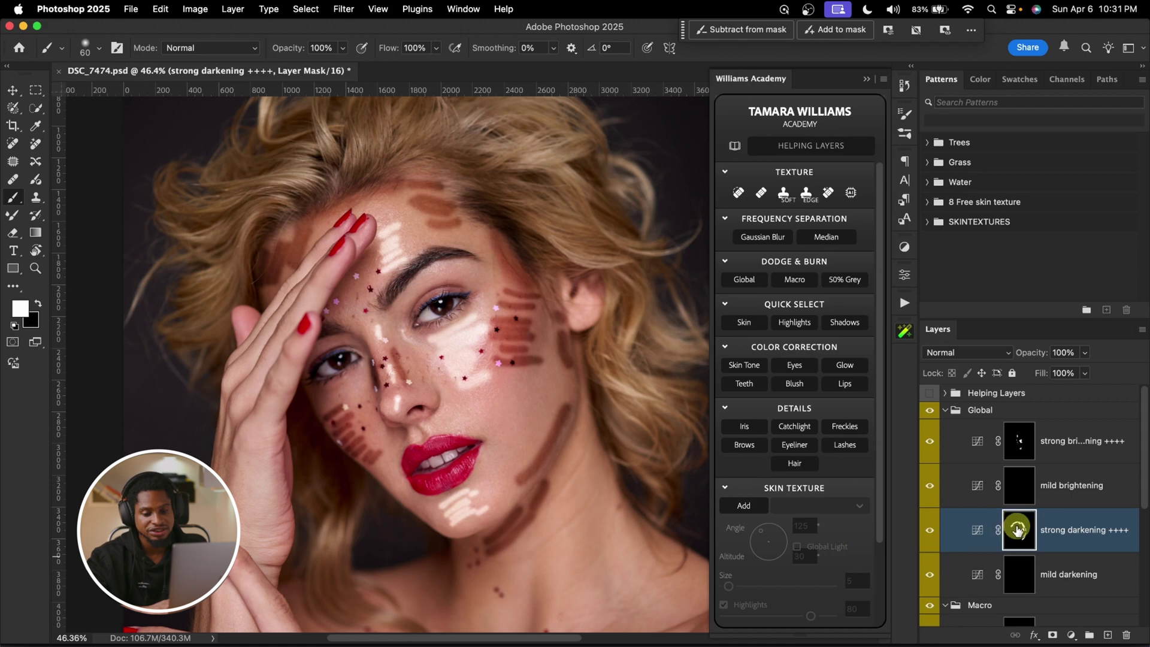
Show the strong darkening mask's properties and feather the mask to about 135 px.
{"action": "left_click", "coordinate": [904, 274]}
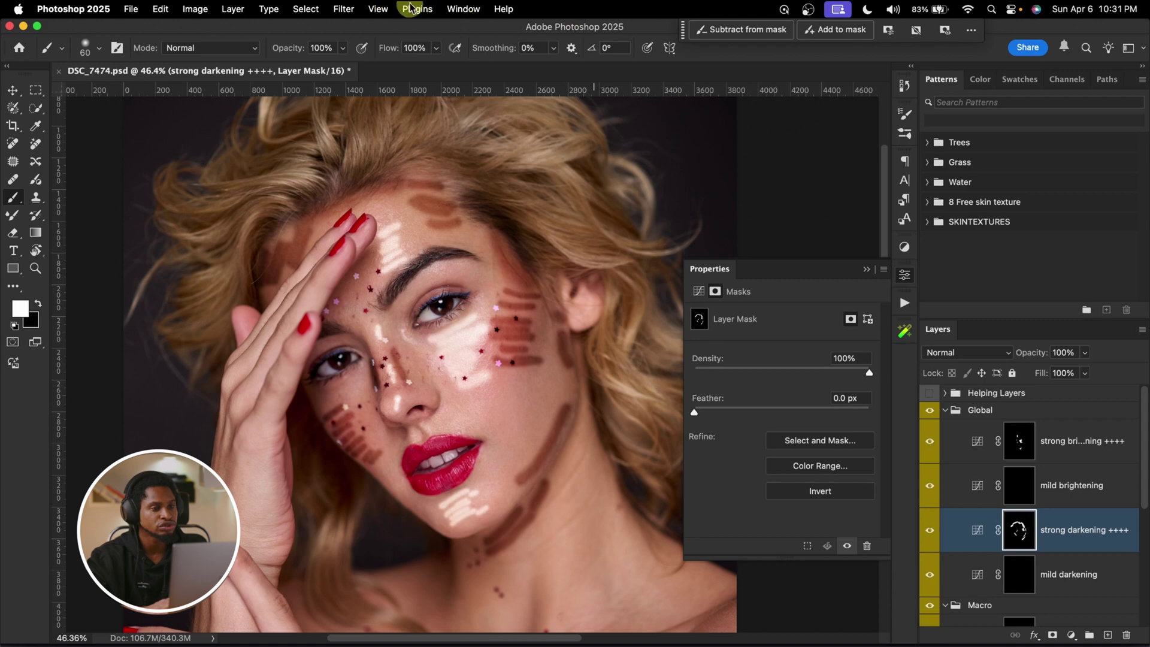
{"action": "left_click", "coordinate": [450, 9]}
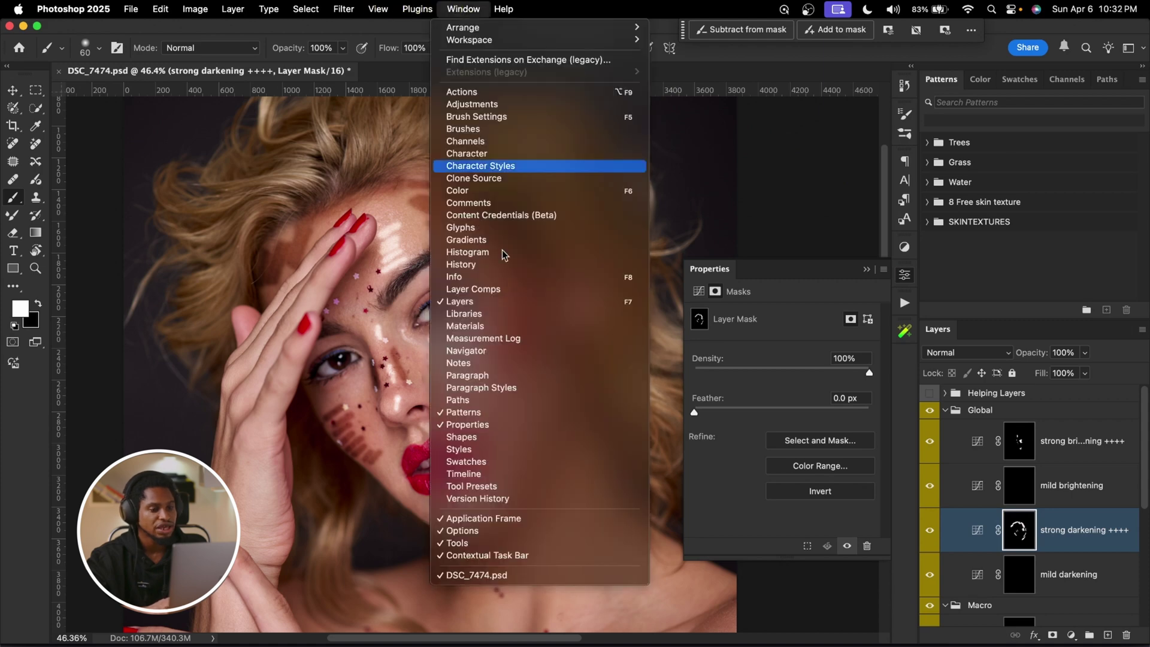
{"action": "left_click", "coordinate": [479, 427]}
{"action": "left_click", "coordinate": [458, 9]}
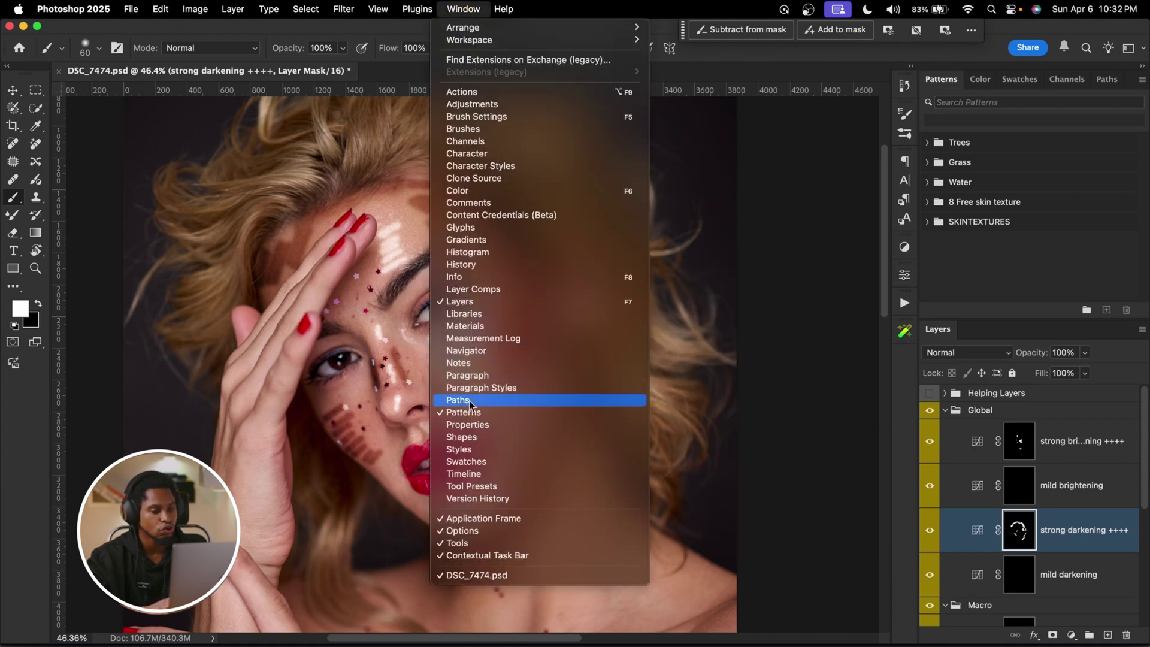
{"action": "left_click", "coordinate": [470, 425]}
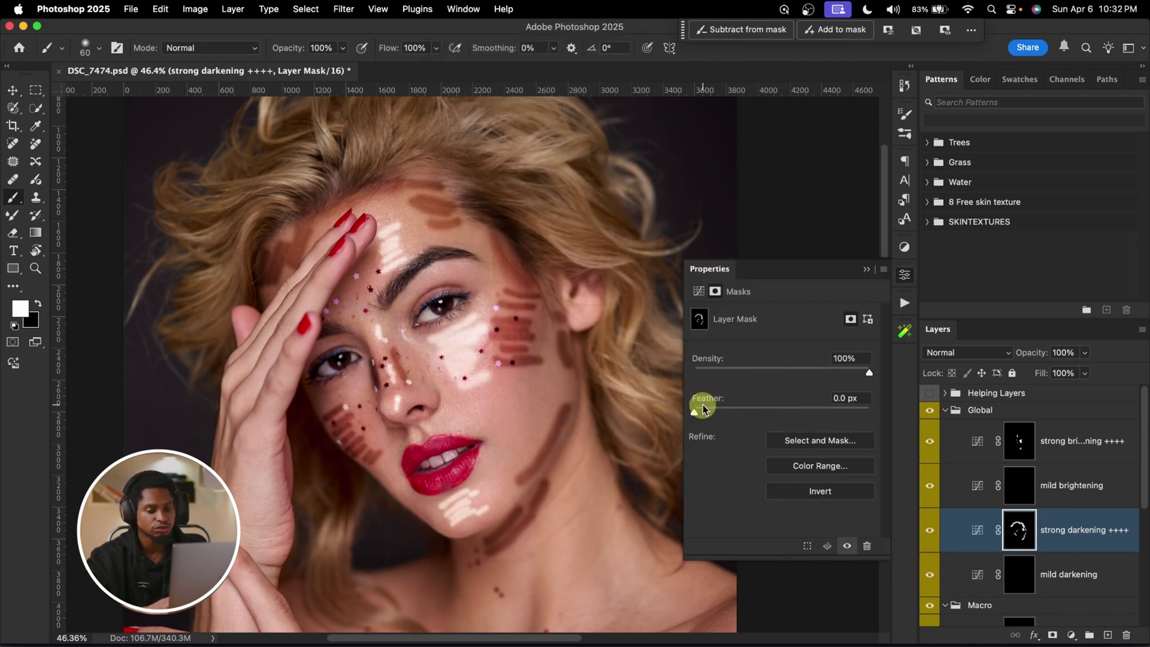
{"action": "left_click_drag", "start_coordinate": [709, 414], "coordinate": [813, 415]}
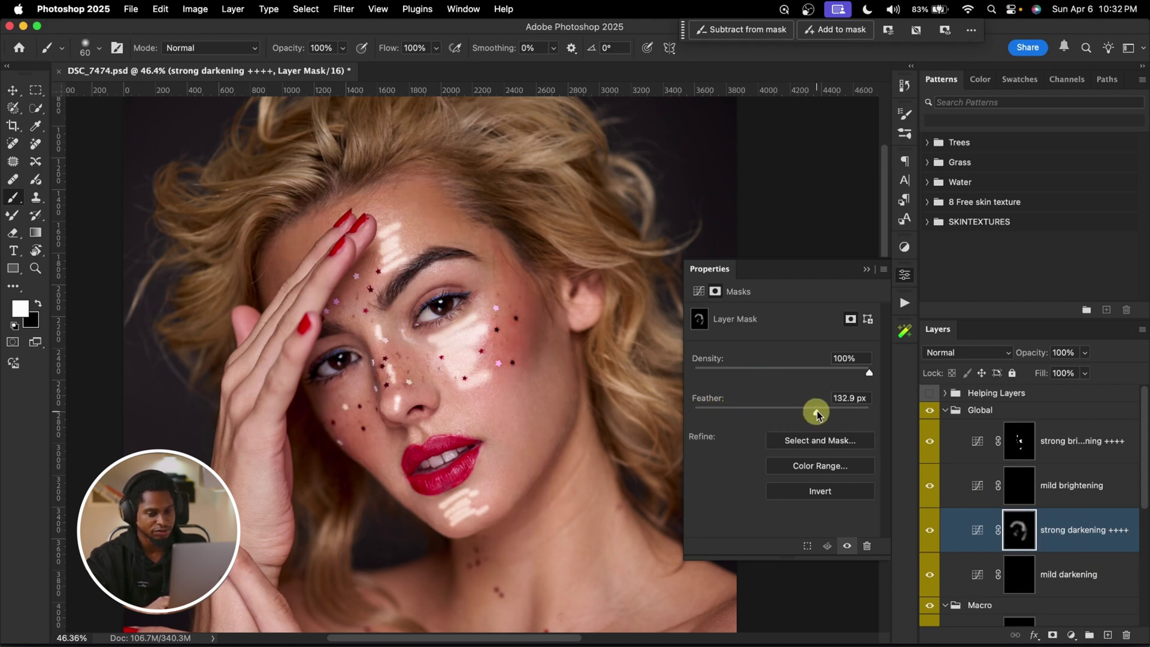
{"action": "left_click_drag", "start_coordinate": [818, 413], "coordinate": [820, 413]}
Compare the portrait with the strong darkening layer hidden and shown.
{"action": "left_click", "coordinate": [931, 529]}
{"action": "left_click", "coordinate": [931, 529]}
{"action": "left_click", "coordinate": [932, 529]}
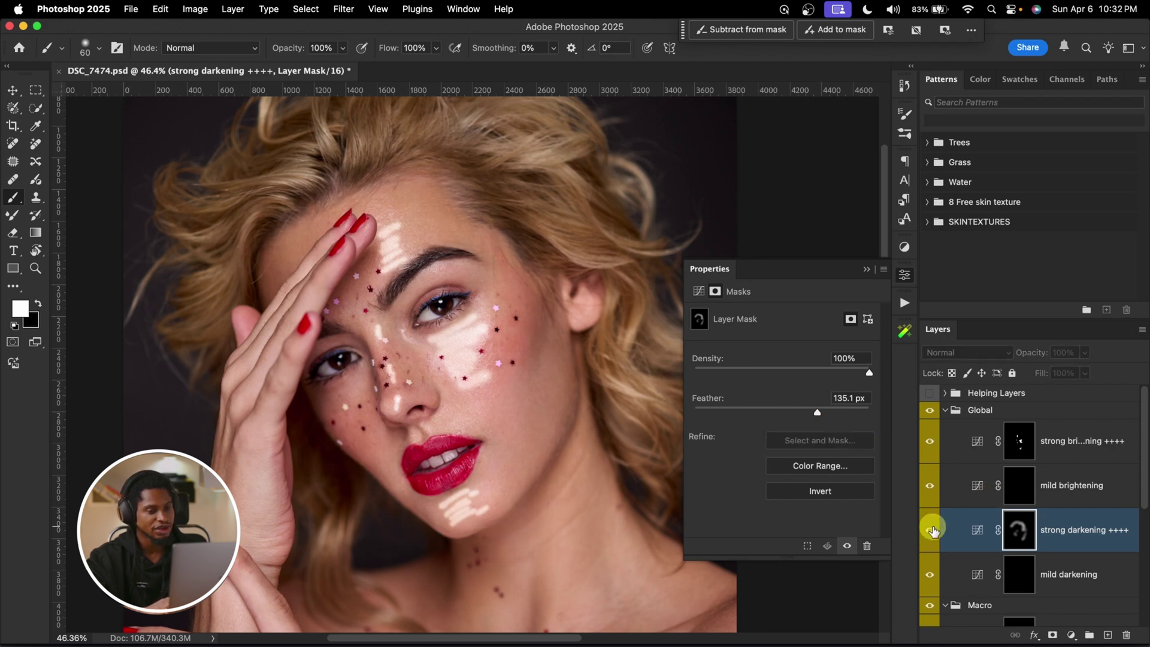
{"action": "left_click", "coordinate": [932, 529]}
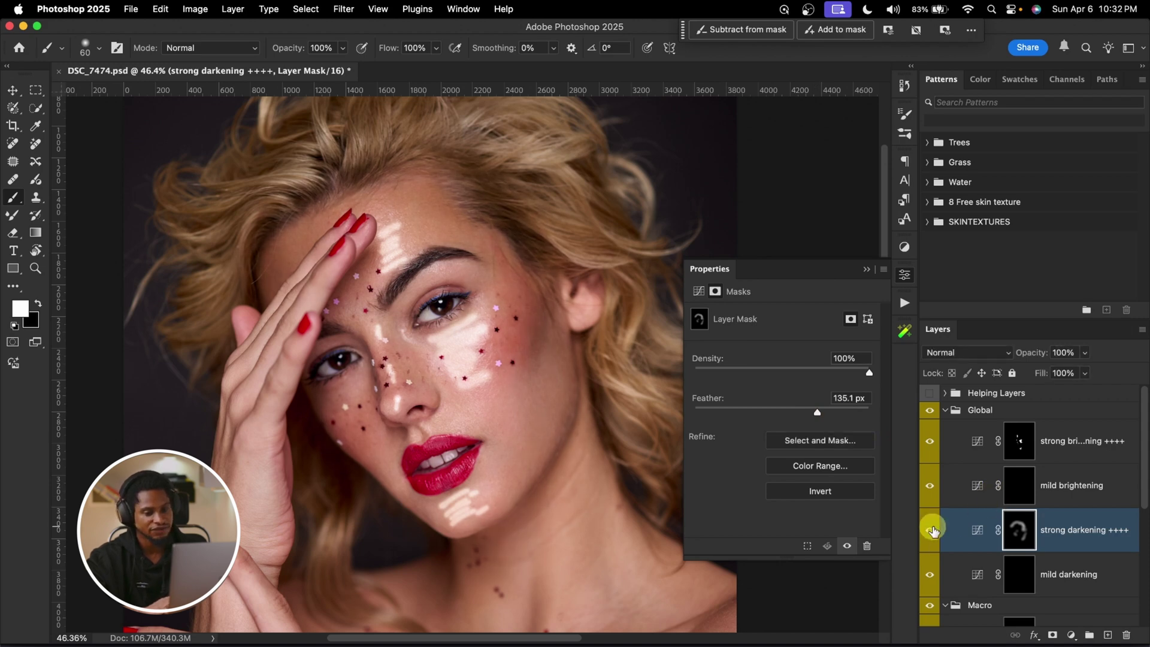
Feather the strong brightening mask to about 122 px and collapse the mask properties.
{"action": "left_click", "coordinate": [1016, 442]}
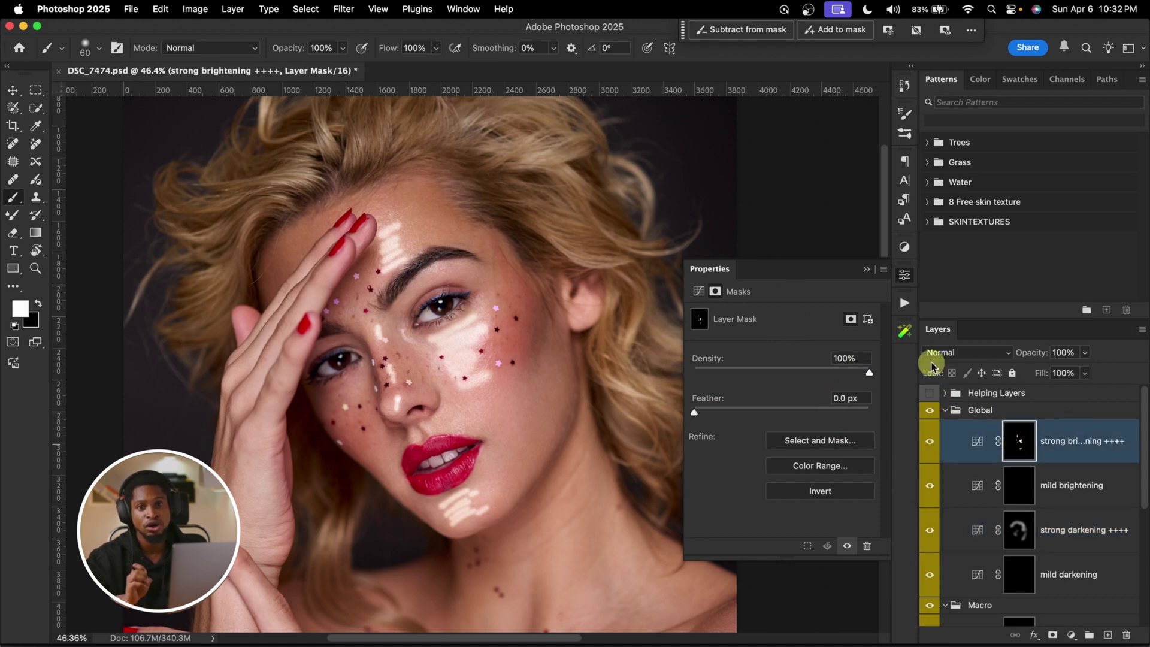
{"action": "left_click_drag", "start_coordinate": [696, 417], "coordinate": [805, 413]}
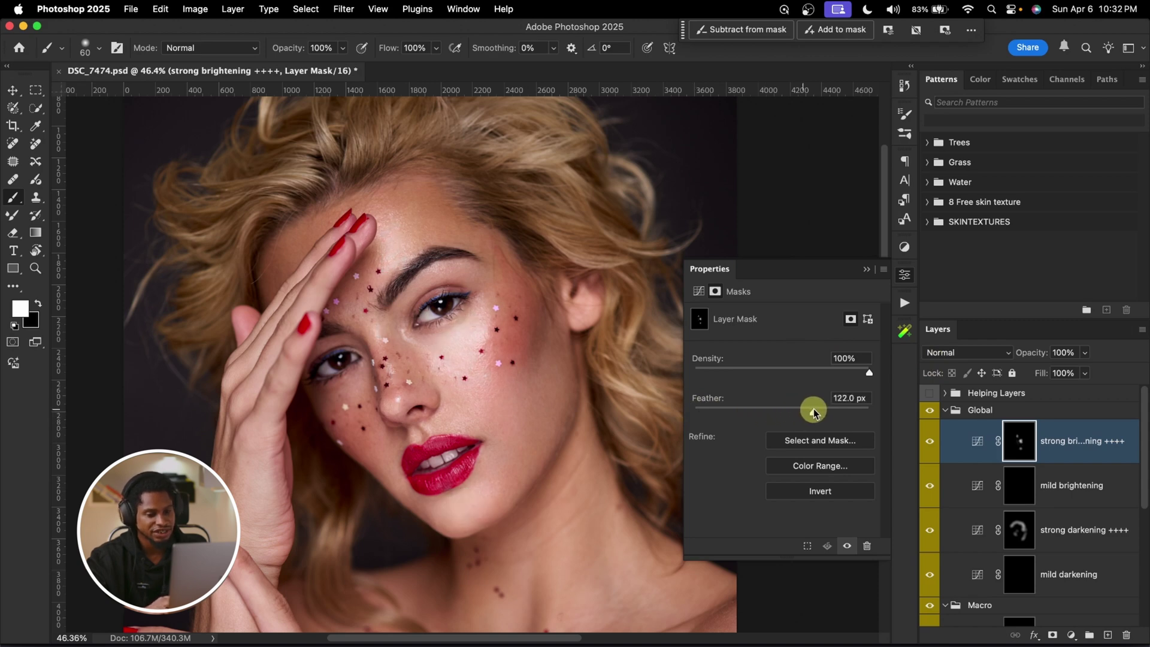
{"action": "left_click", "coordinate": [867, 271]}
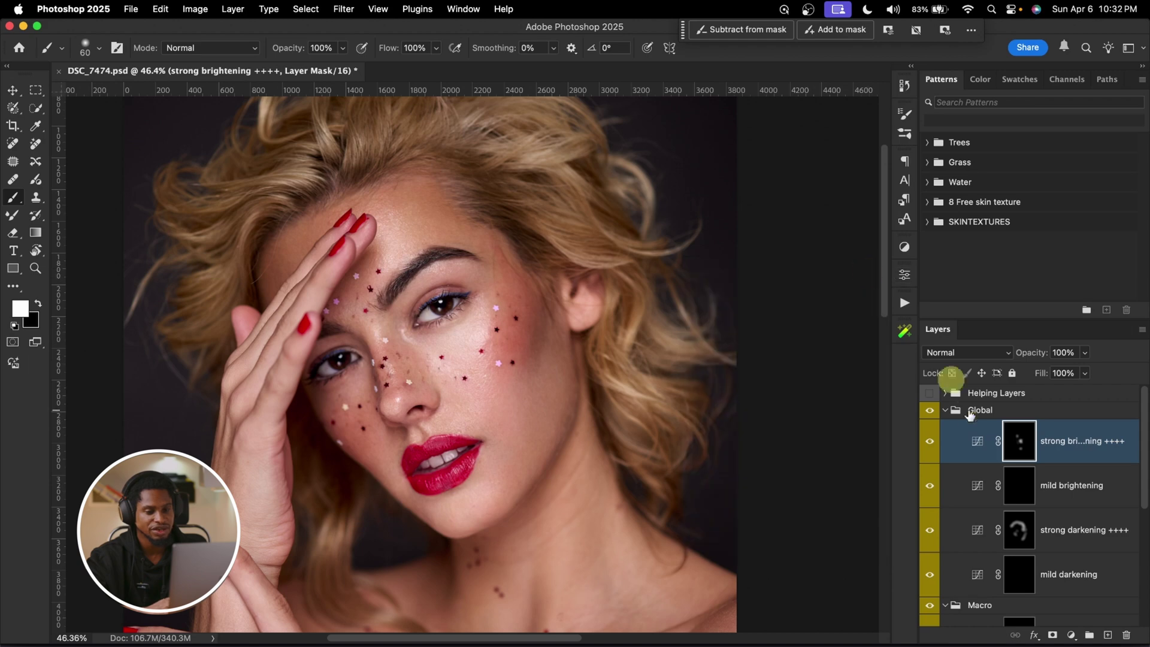
Compare the portrait with the Global group hidden and shown, and set the strong brightening layer's opacity to 77%.
{"action": "key", "text": "super+0"}
{"action": "left_click", "coordinate": [930, 411]}
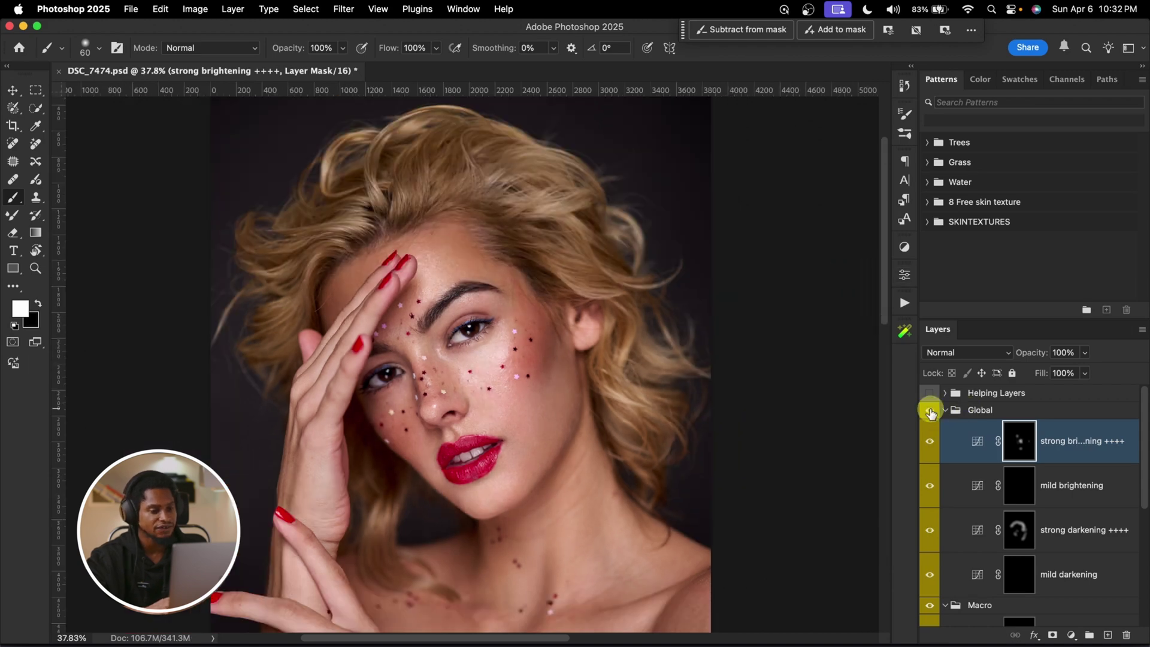
{"action": "left_click", "coordinate": [930, 412]}
{"action": "left_click", "coordinate": [930, 412]}
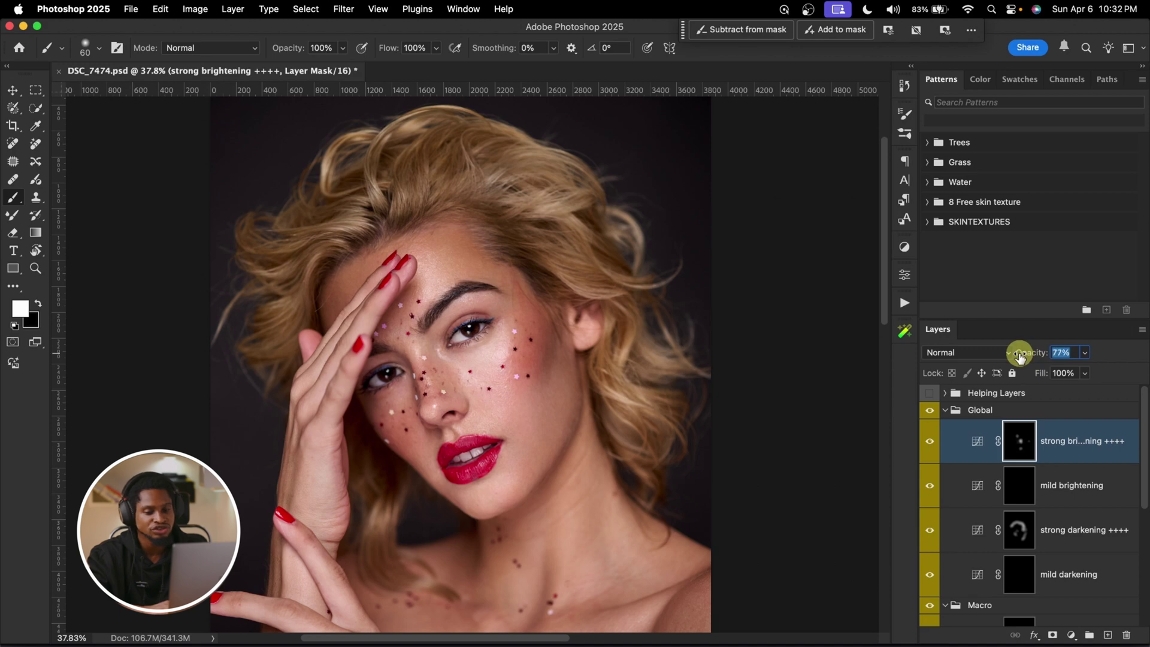
Lower the strong darkening layer's opacity slightly, then collapse the Global group and set the group's opacity to 84%.
{"action": "left_click", "coordinate": [1016, 534]}
{"action": "left_click", "coordinate": [1031, 361]}
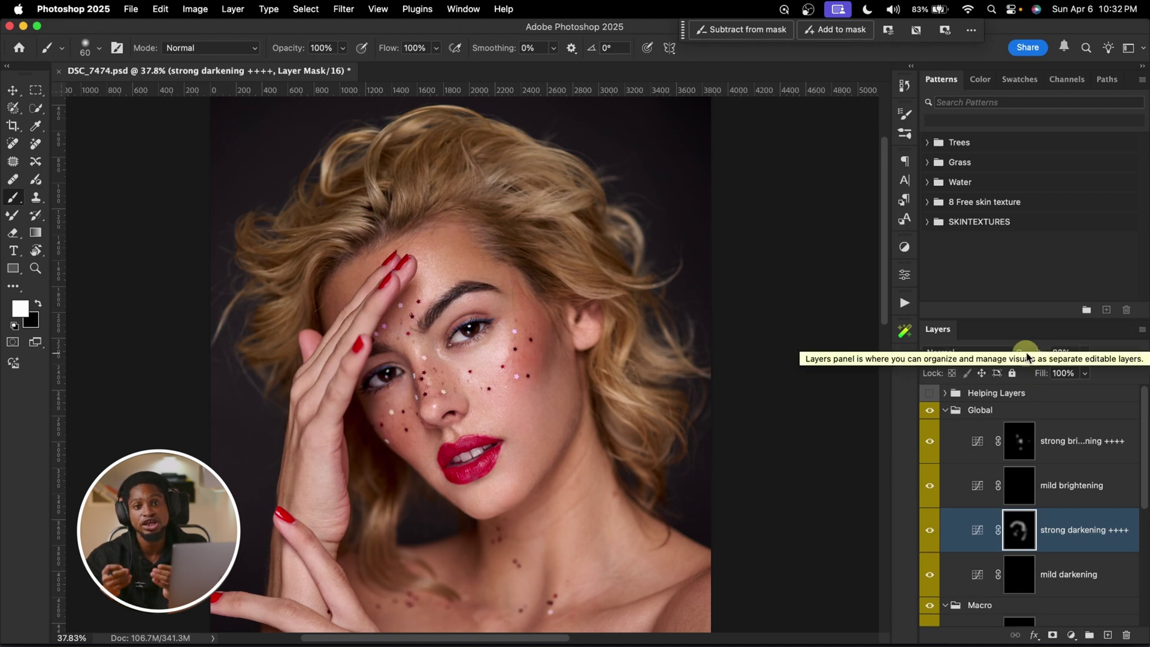
{"action": "left_click", "coordinate": [945, 410]}
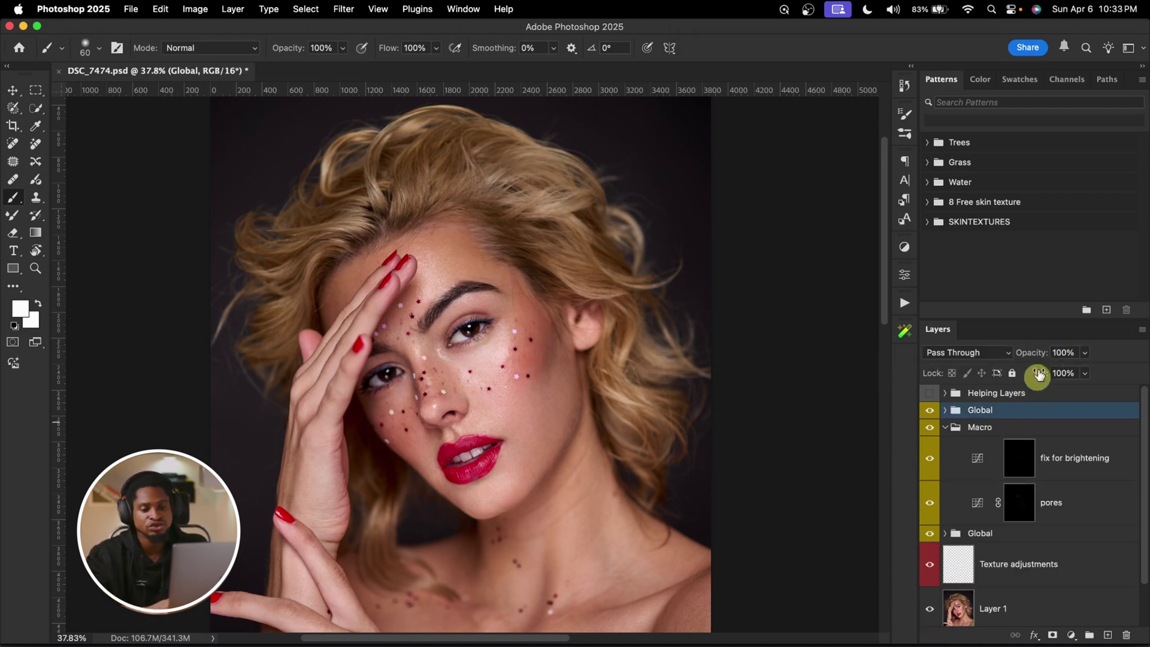
{"action": "left_click_drag", "start_coordinate": [1036, 354], "coordinate": [898, 410]}
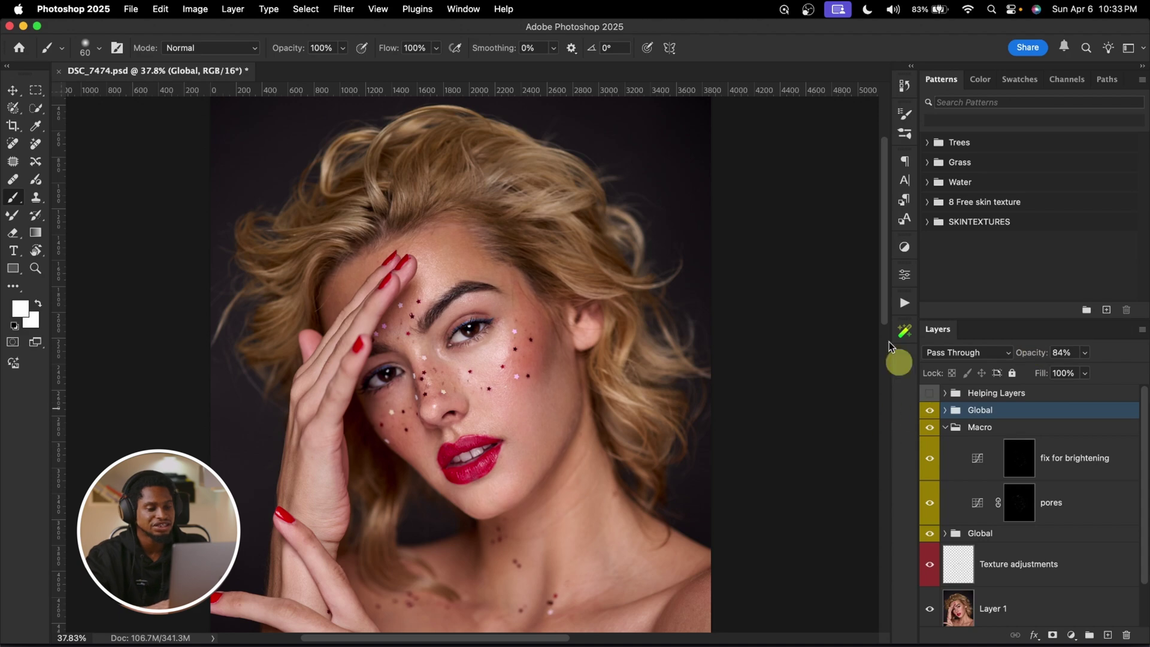
Check the softened sculpting by hiding and showing the upper Global group.
{"action": "left_click", "coordinate": [932, 413]}
{"action": "left_click", "coordinate": [932, 413]}
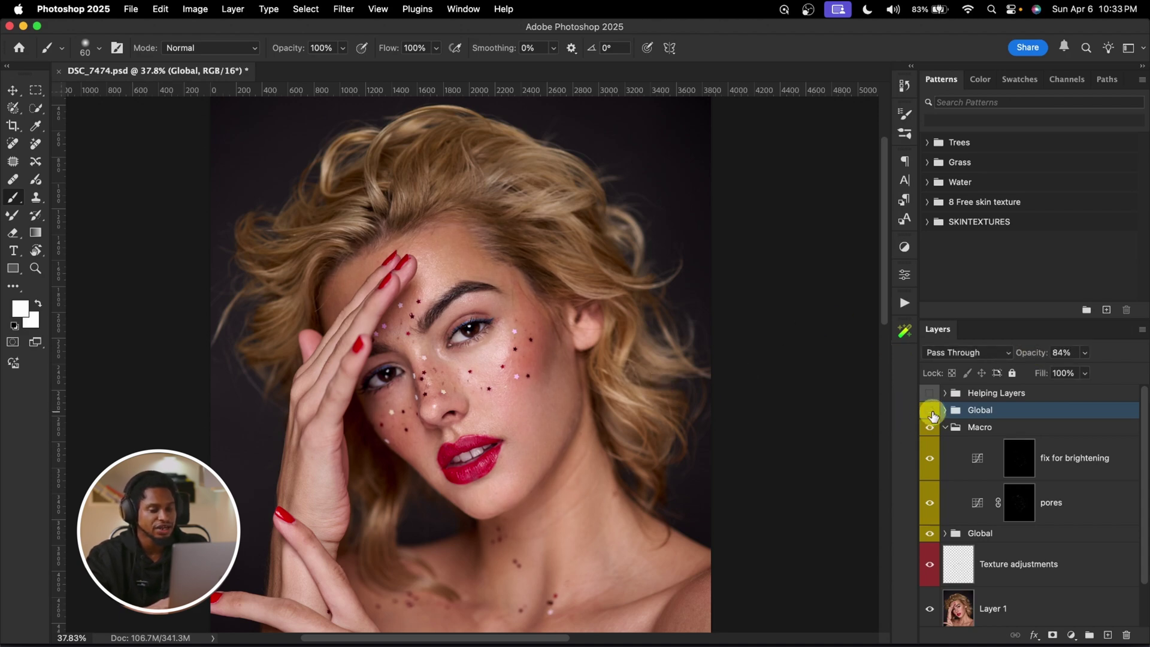
{"action": "left_click", "coordinate": [931, 413]}
{"action": "left_click", "coordinate": [932, 413]}
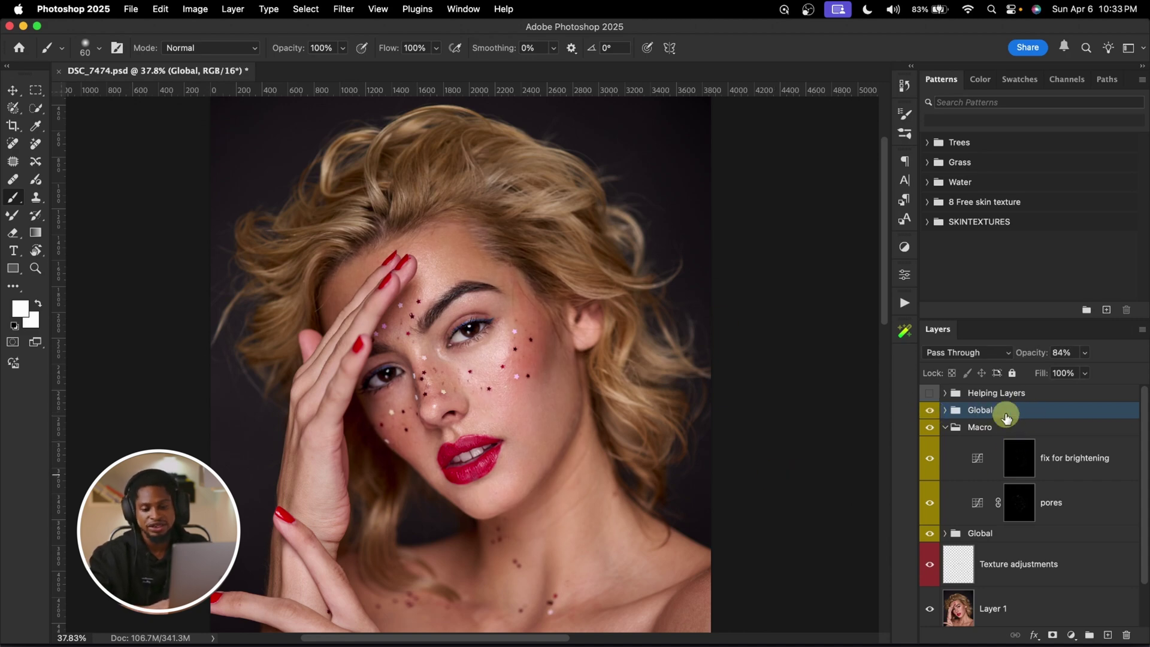
Try duplicating the upper Global group, undo the duplicate, and compare the portrait with the group hidden and shown.
{"action": "key", "text": "super+j"}
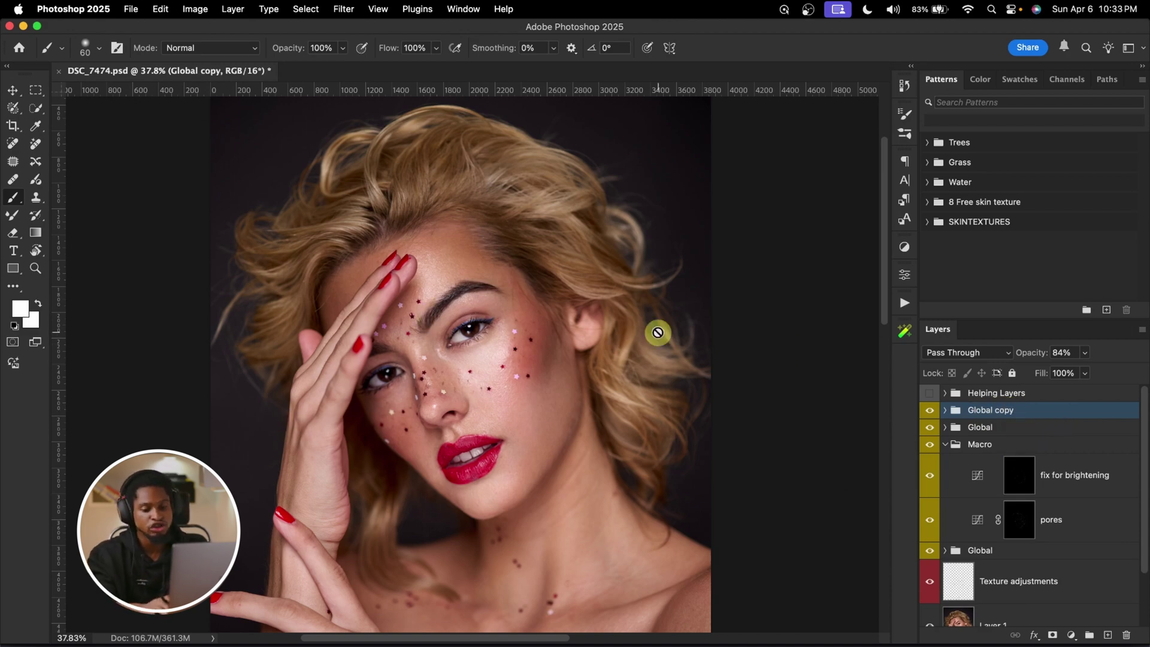
{"action": "key", "text": "super+z"}
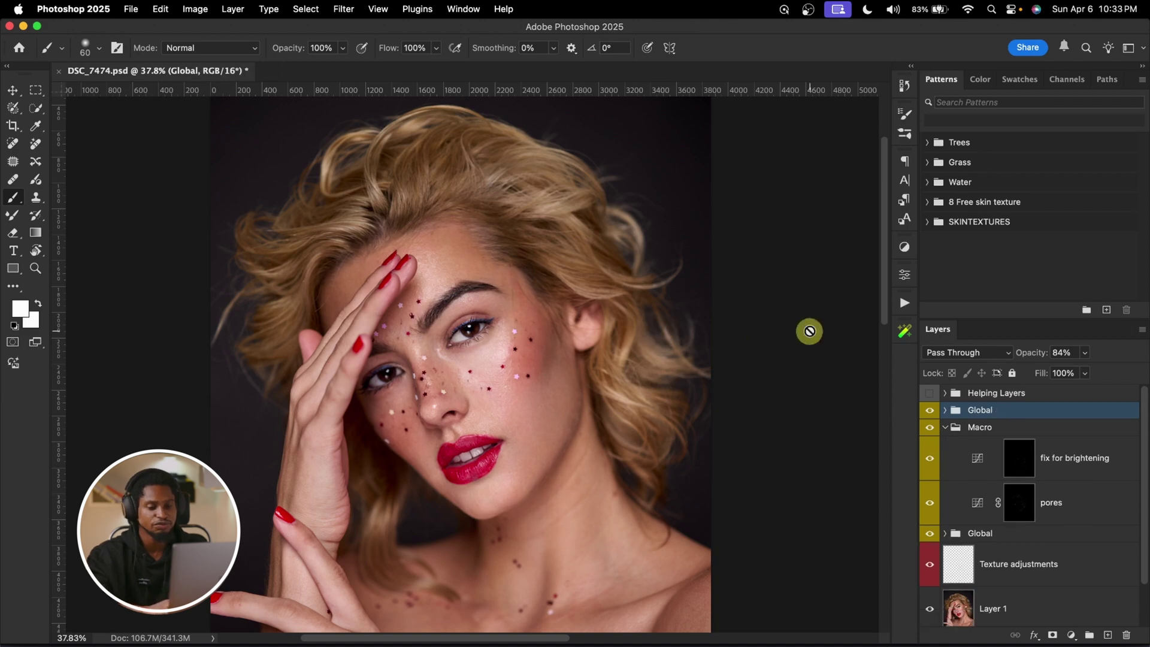
{"action": "left_click", "coordinate": [930, 411]}
{"action": "left_click", "coordinate": [930, 411]}
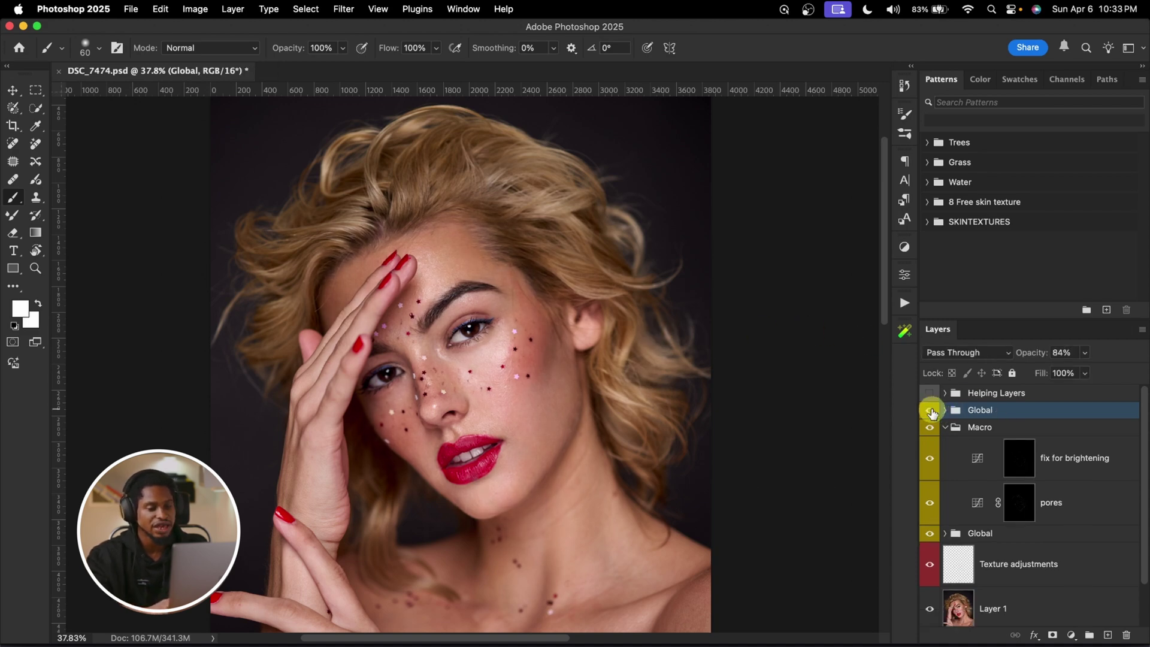
Group the two Global groups and the Macro group into one group above the Texture adjustments layer.
{"action": "key", "text": "z"}
{"action": "left_click_drag", "start_coordinate": [575, 347], "coordinate": [556, 351]}
{"action": "key", "text": "b"}
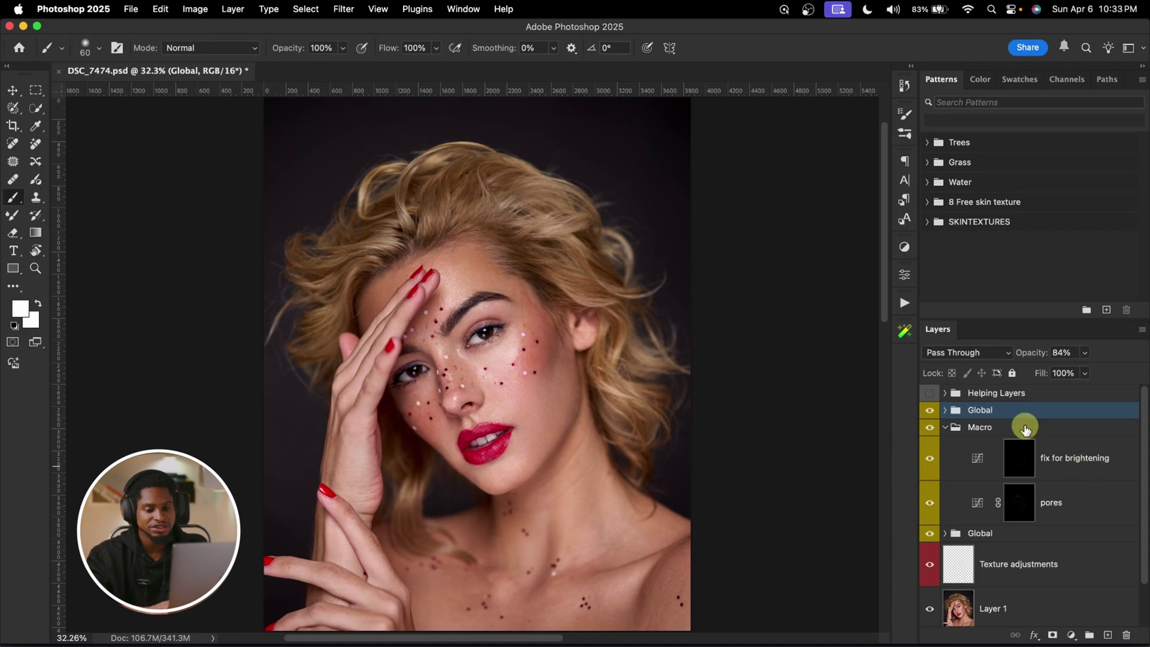
{"action": "scroll", "coordinate": [1039, 532], "scroll_direction": "down", "scroll_amount": 2}
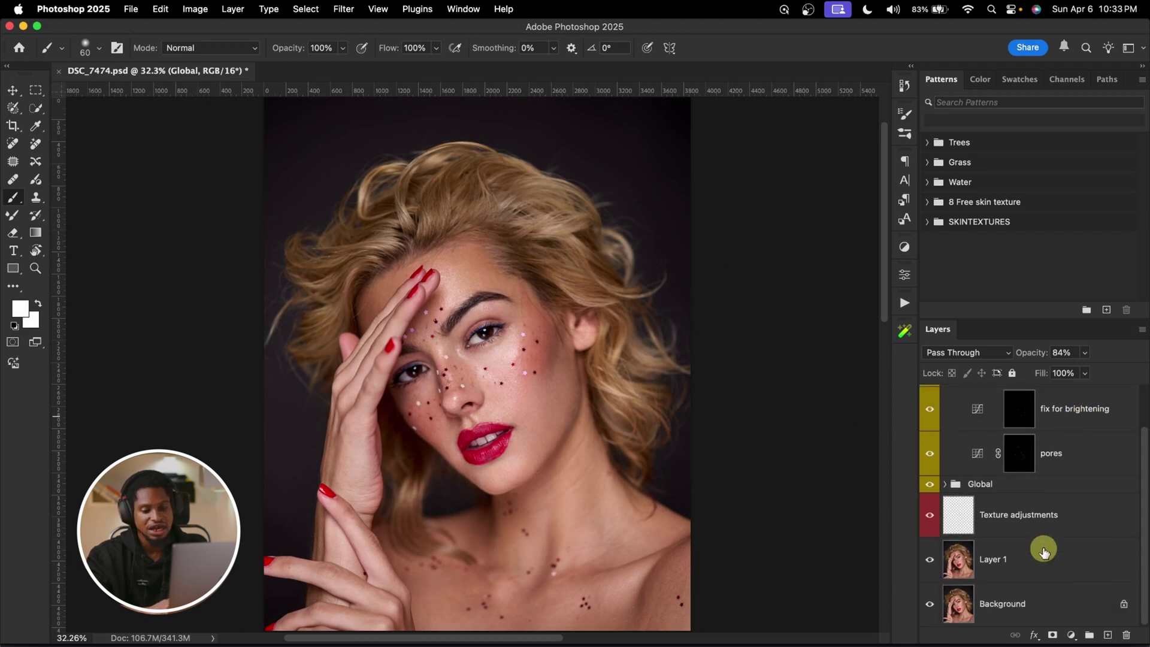
{"action": "left_click", "coordinate": [1052, 520], "text": "shift"}
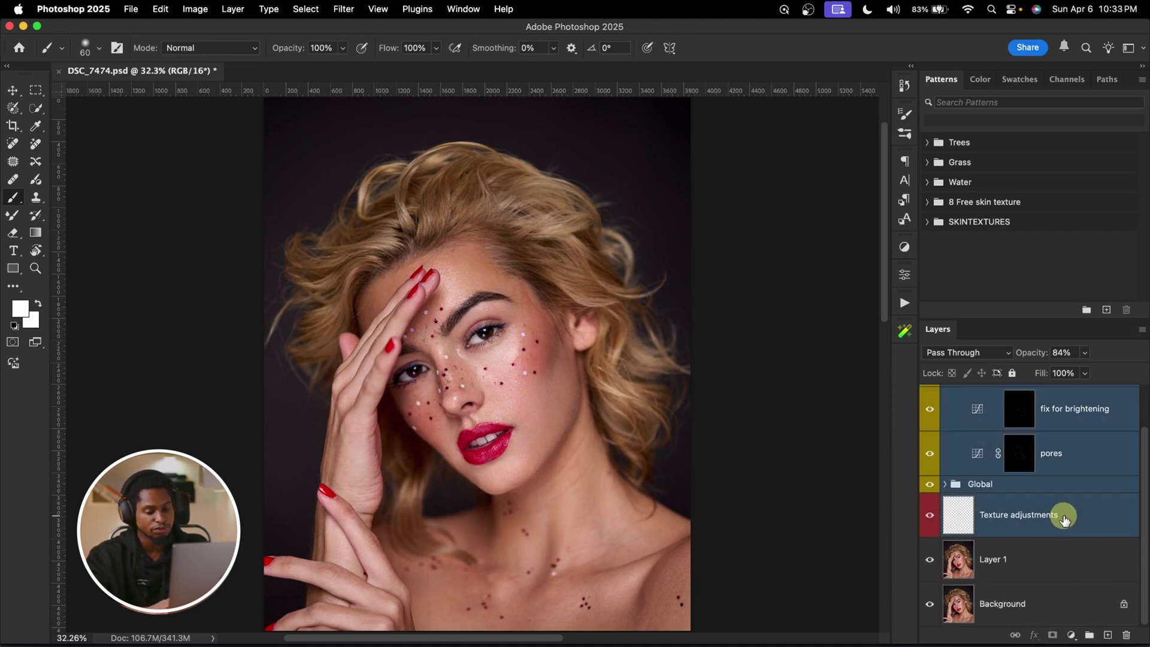
{"action": "left_click", "coordinate": [1072, 488]}
{"action": "scroll", "coordinate": [1069, 473], "scroll_direction": "up", "scroll_amount": 2}
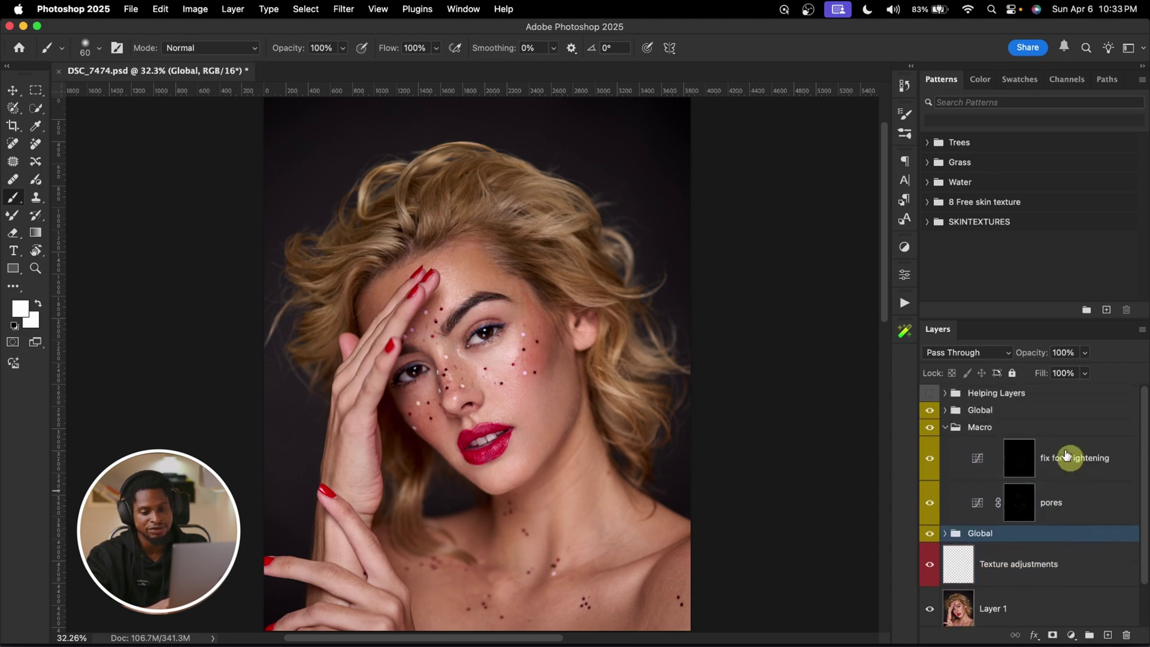
{"action": "left_click", "coordinate": [1024, 414], "text": "shift"}
{"action": "key", "text": "super+g"}
Examine the face before and after the dodge and burn by toggling the new combined group's visibility.
{"action": "left_click_drag", "start_coordinate": [506, 367], "coordinate": [539, 375]}
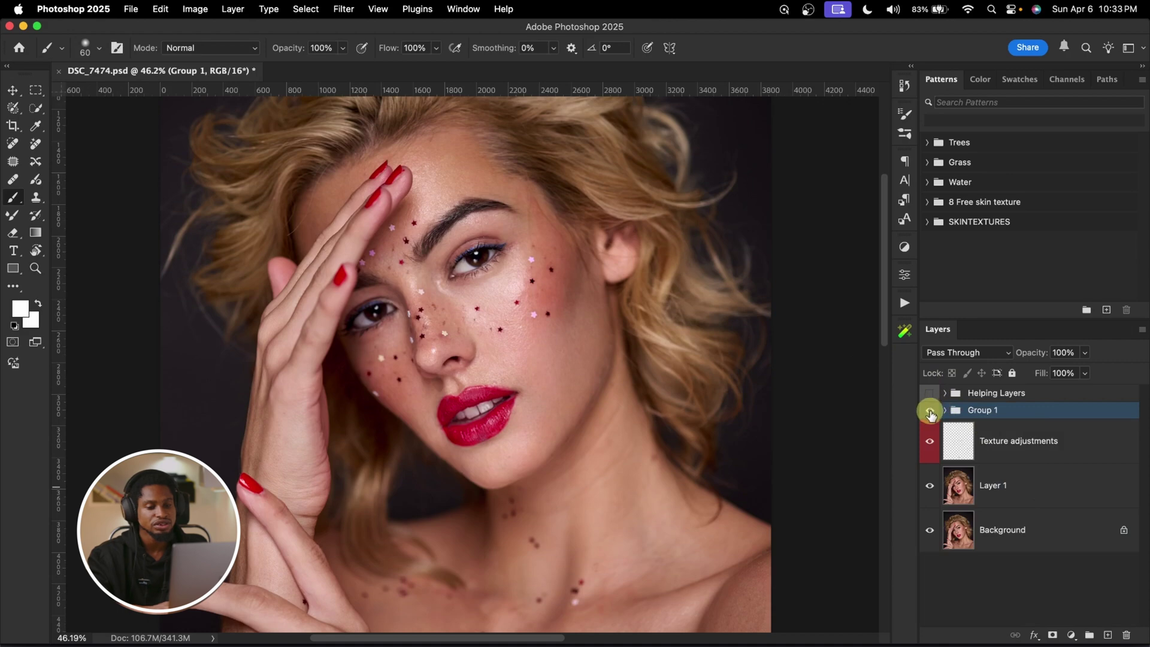
{"action": "left_click", "coordinate": [929, 411]}
{"action": "left_click", "coordinate": [930, 411]}
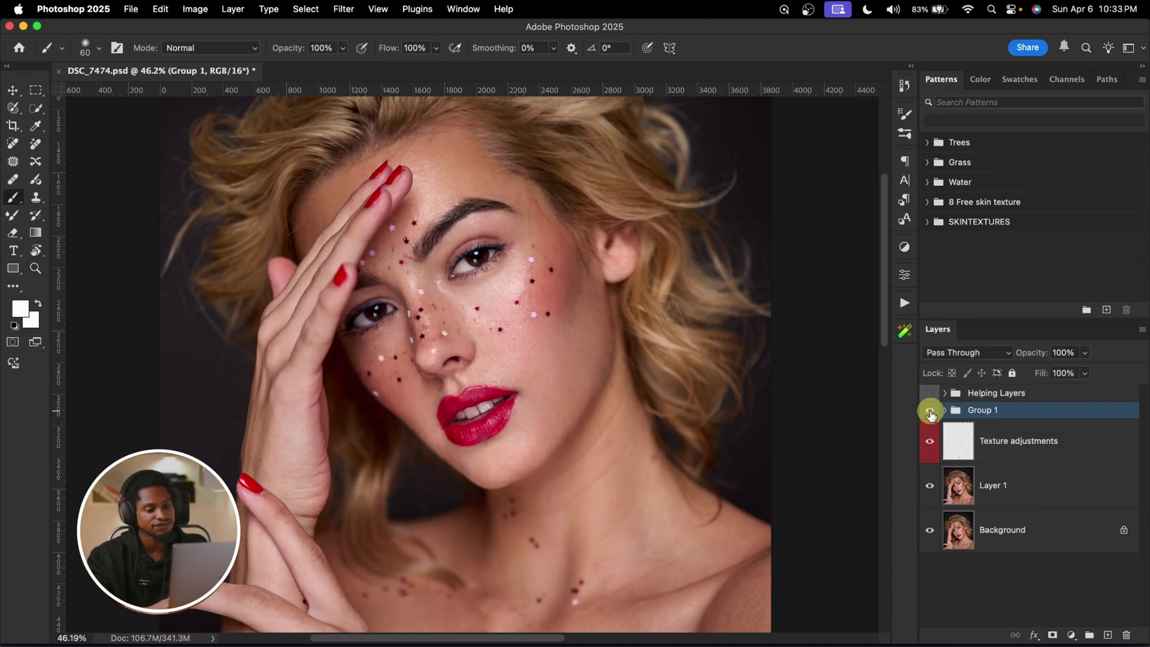
{"action": "left_click", "coordinate": [929, 411]}
{"action": "left_click", "coordinate": [930, 411]}
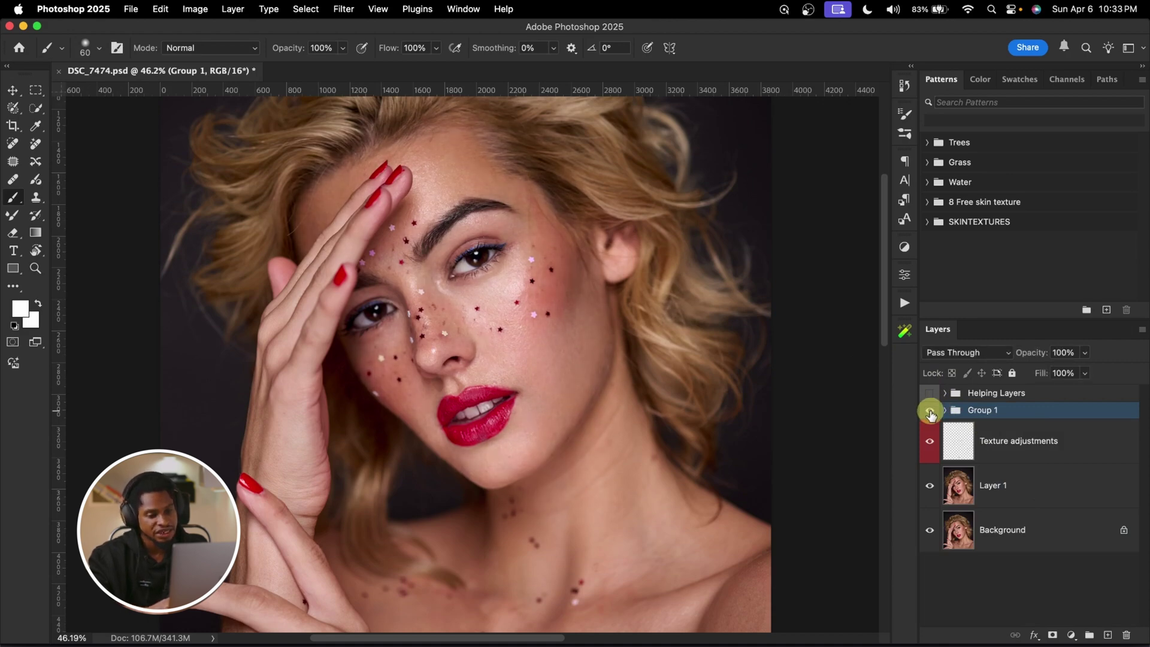